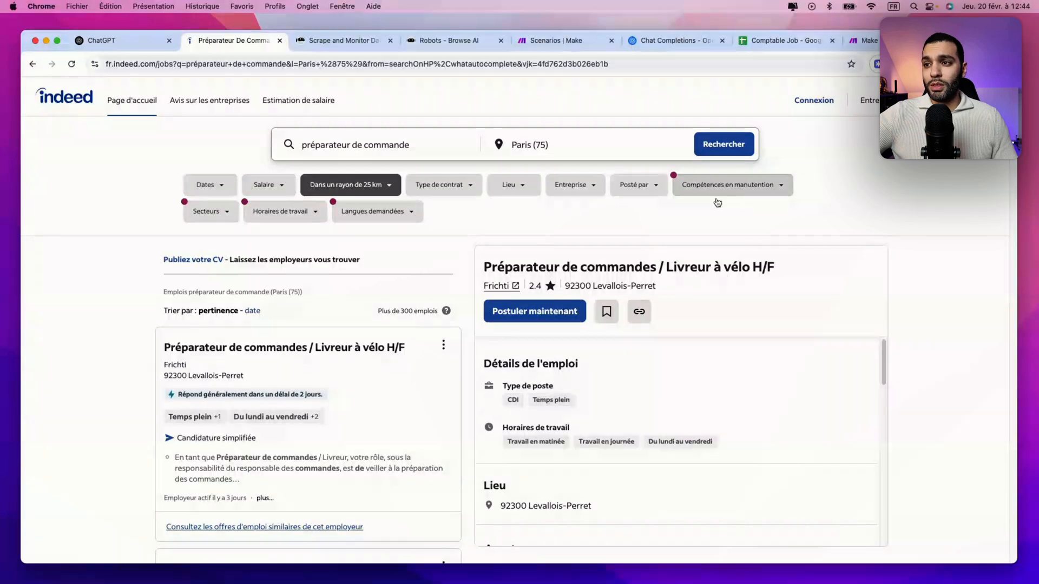
# Filter the préparateur de commande jobs in Paris (75) to CDI contracts and copy the results page URL
pyautogui.click(452, 189)
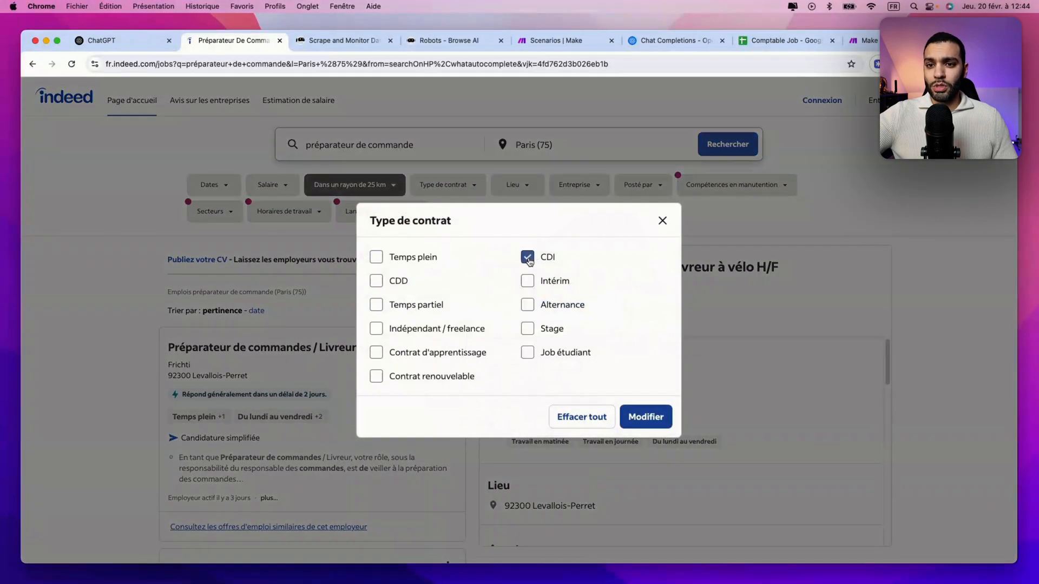
pyautogui.click(632, 417)
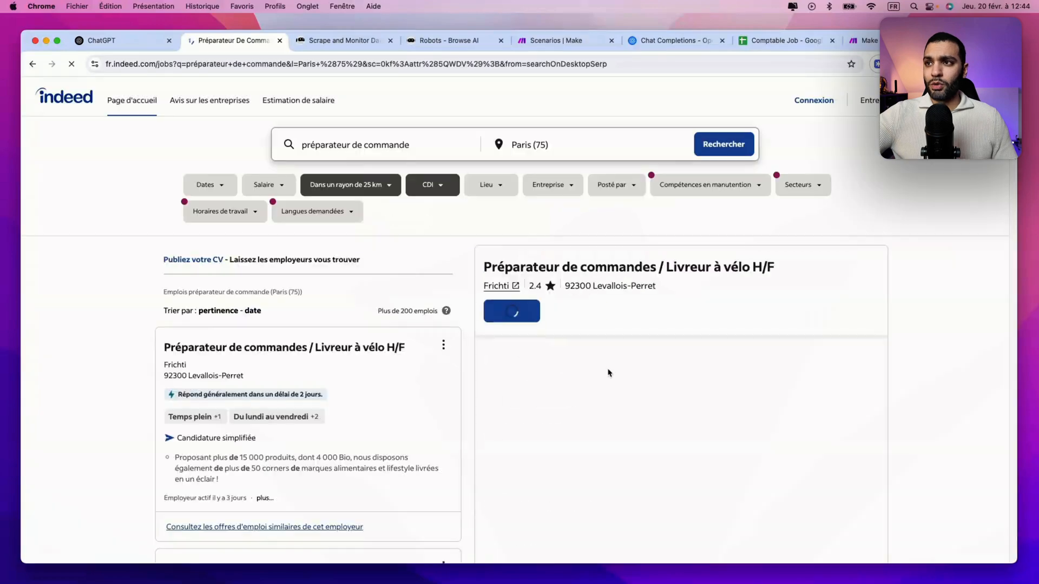
pyautogui.click(204, 66)
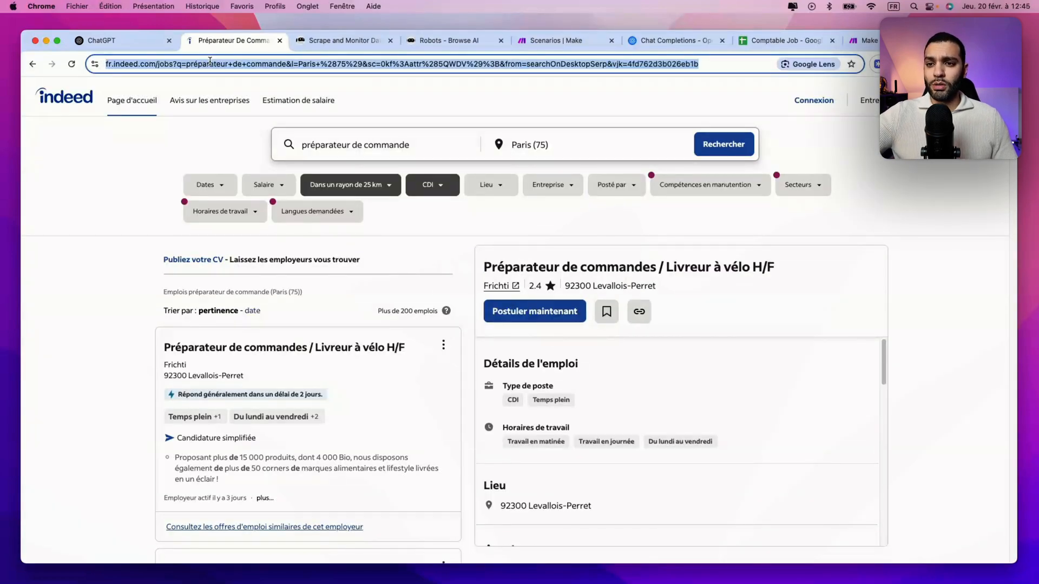
# Switch to the Browse AI dashboard and start building a new robot of the Extract Structured Data category
pyautogui.click(336, 45)
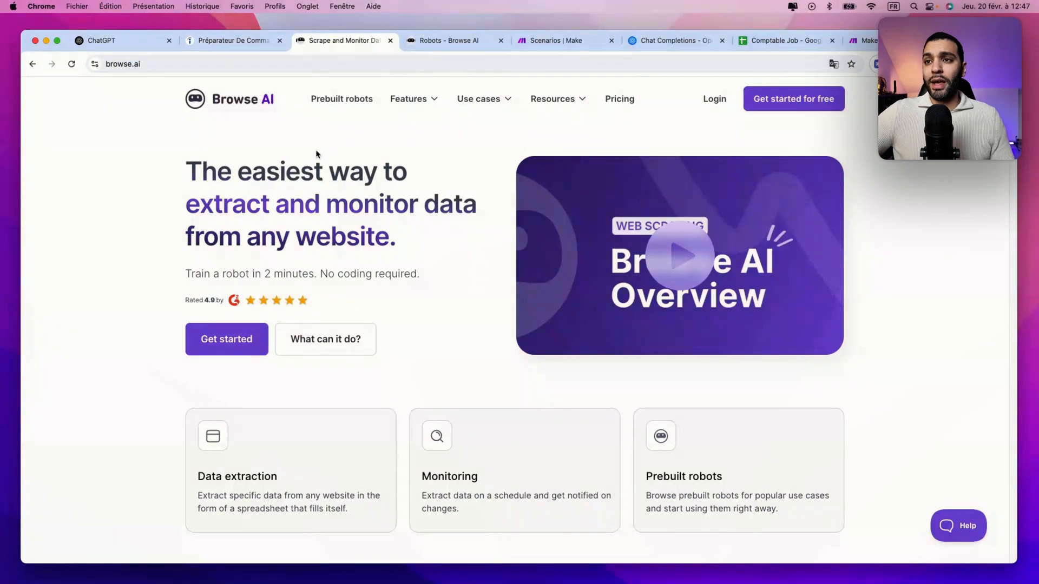
pyautogui.click(442, 42)
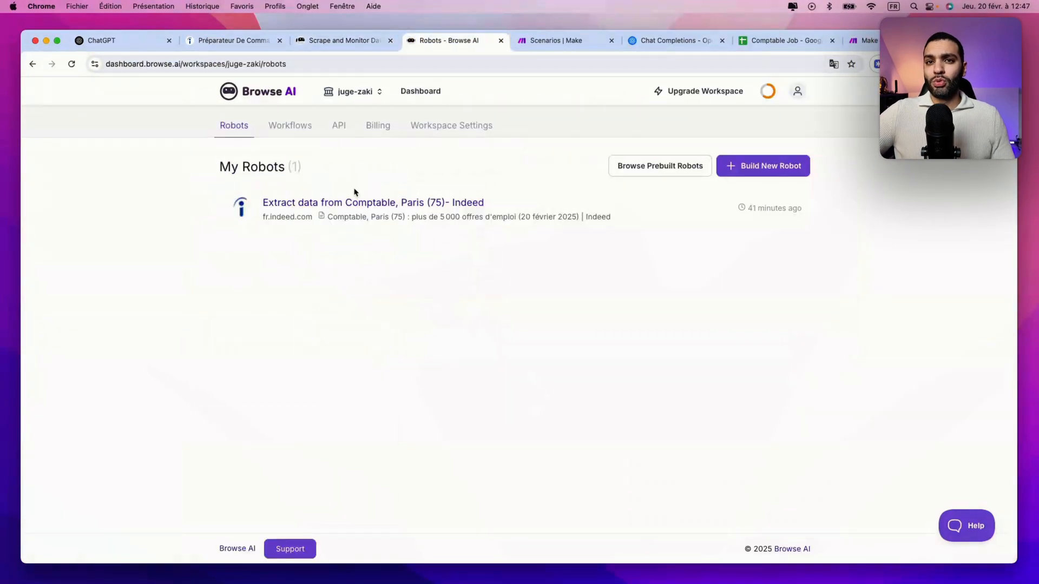
pyautogui.click(752, 173)
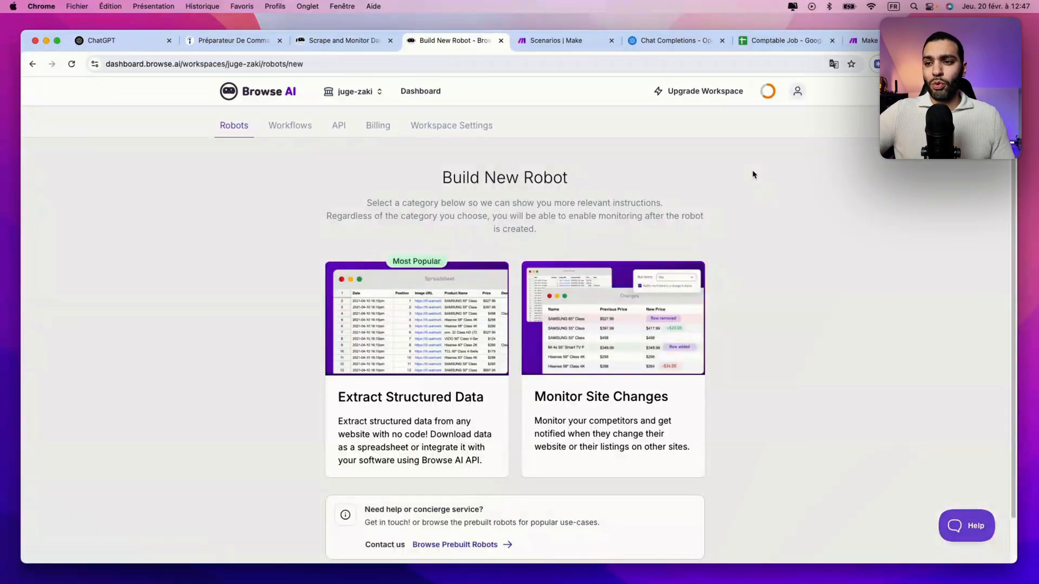
pyautogui.click(406, 342)
# Set the copied Indeed results URL as the robot's origin URL and start training it with Robot Studio
pyautogui.click(418, 324)
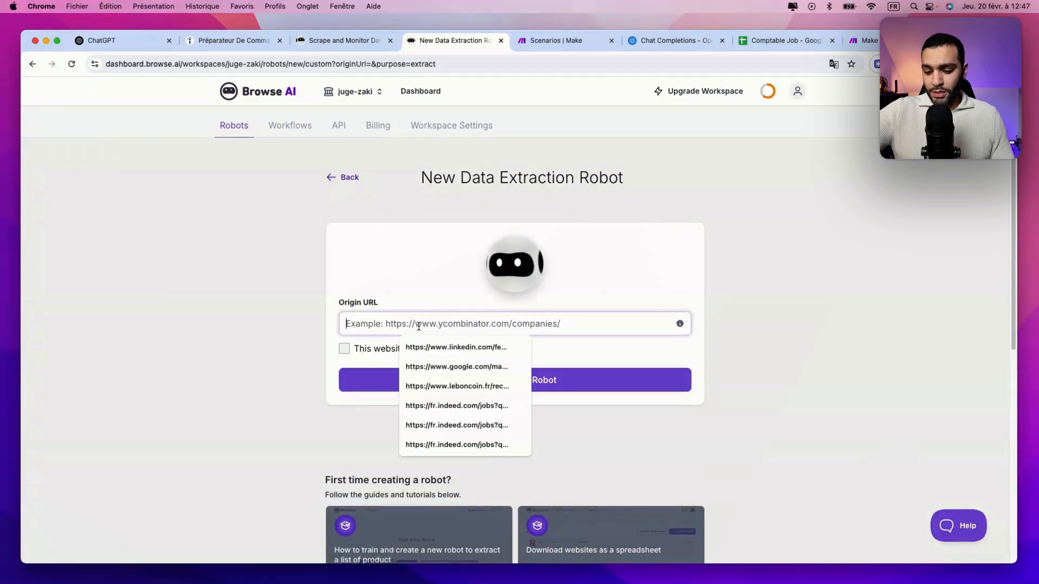
pyautogui.press('super+v')
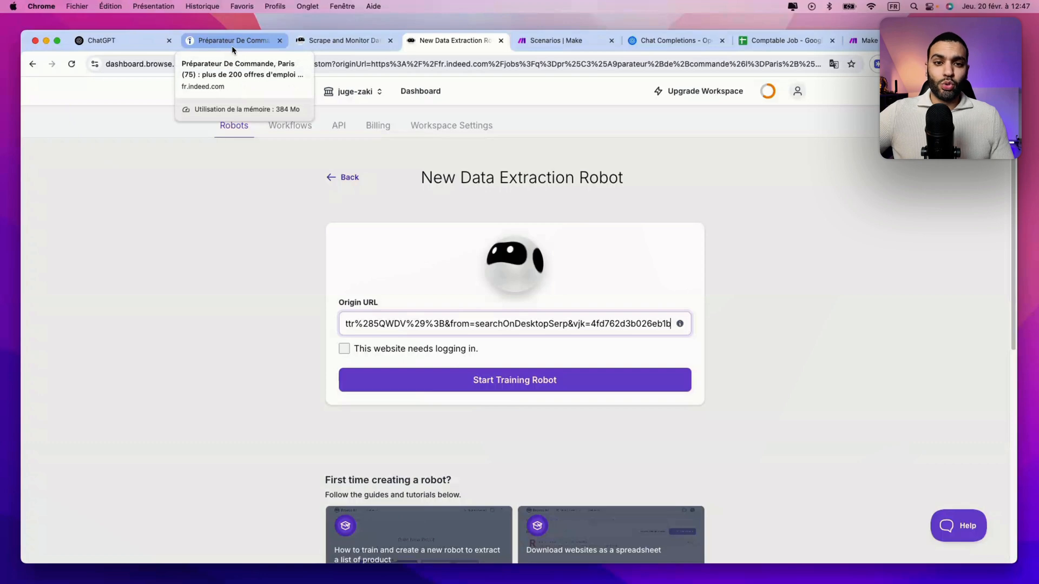
pyautogui.click(494, 382)
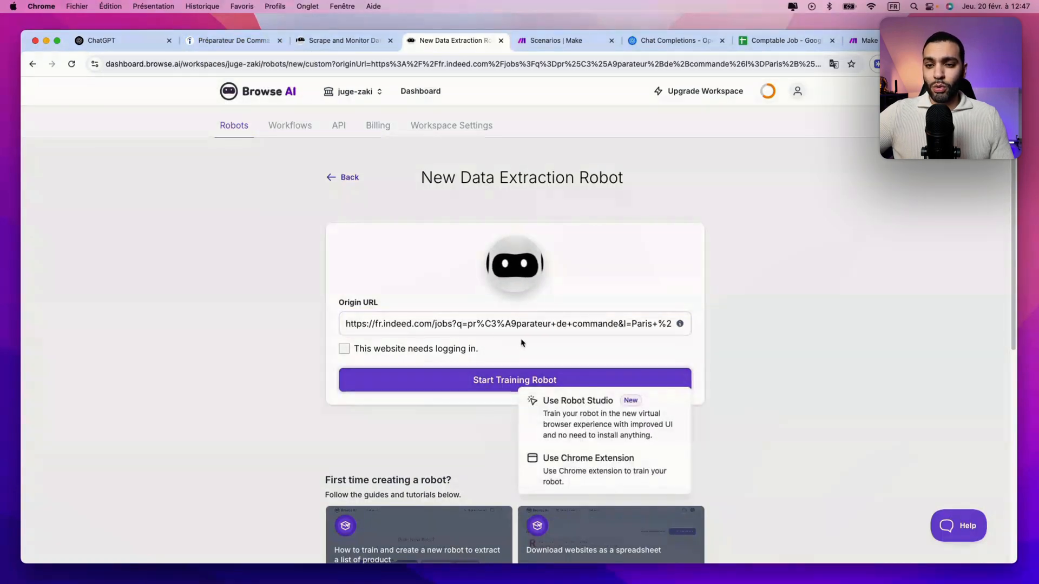
pyautogui.click(567, 409)
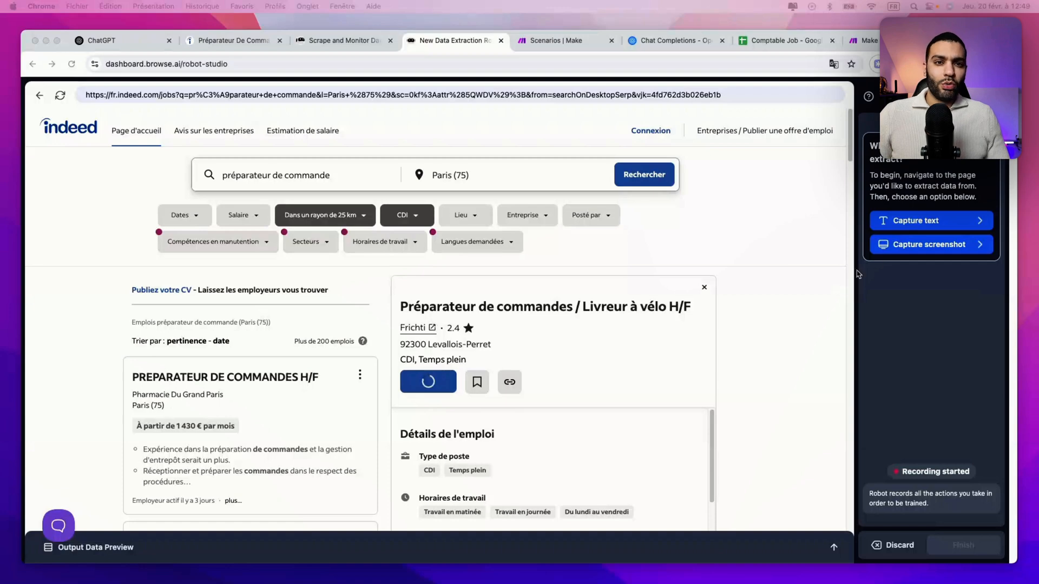
# Capture text from a list, selecting the highlighted job cards in the Indeed results as the list items
pyautogui.click(917, 221)
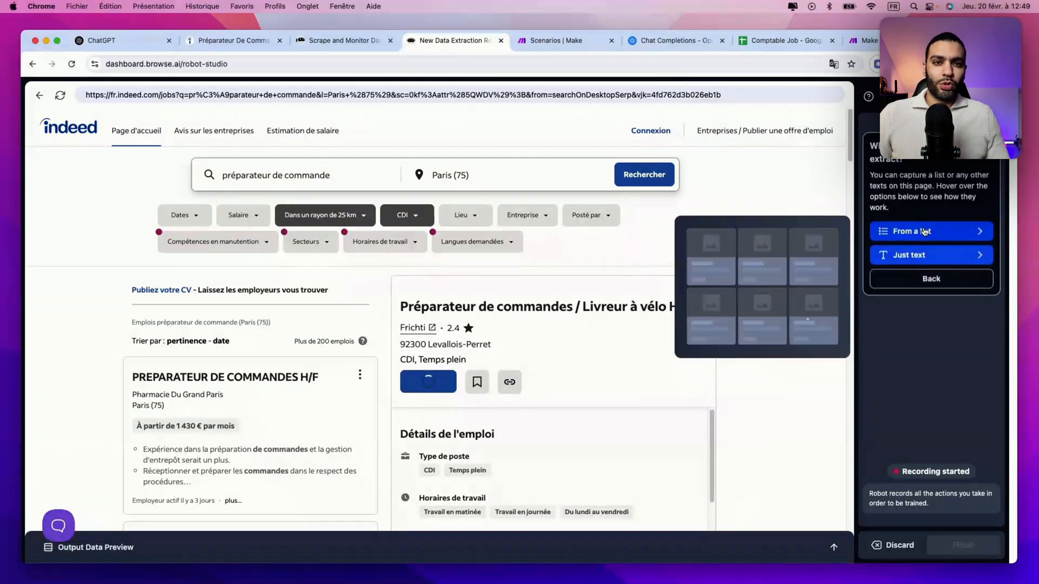
pyautogui.click(920, 231)
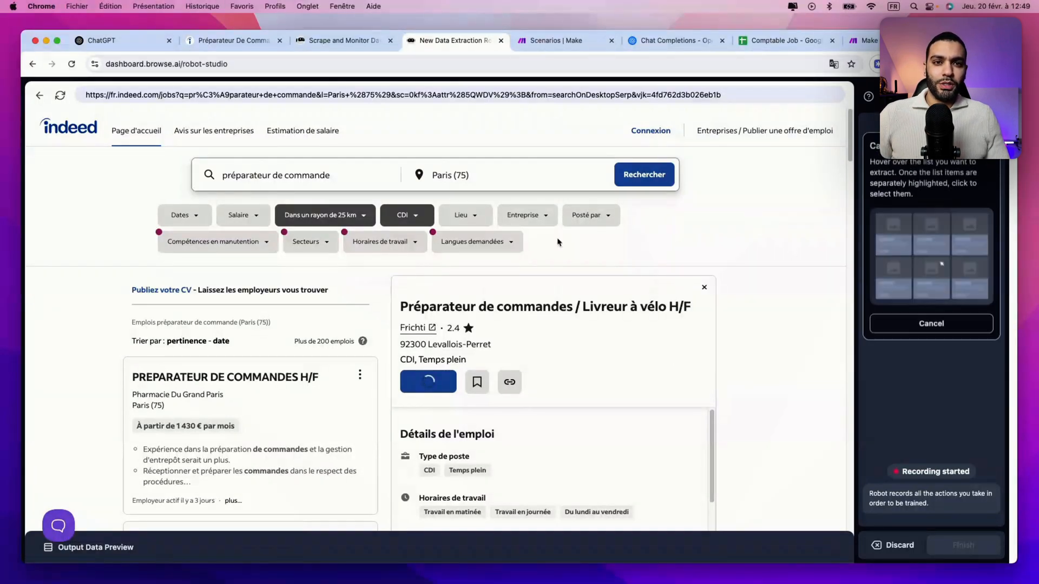
pyautogui.scroll(-5, 475, 260)
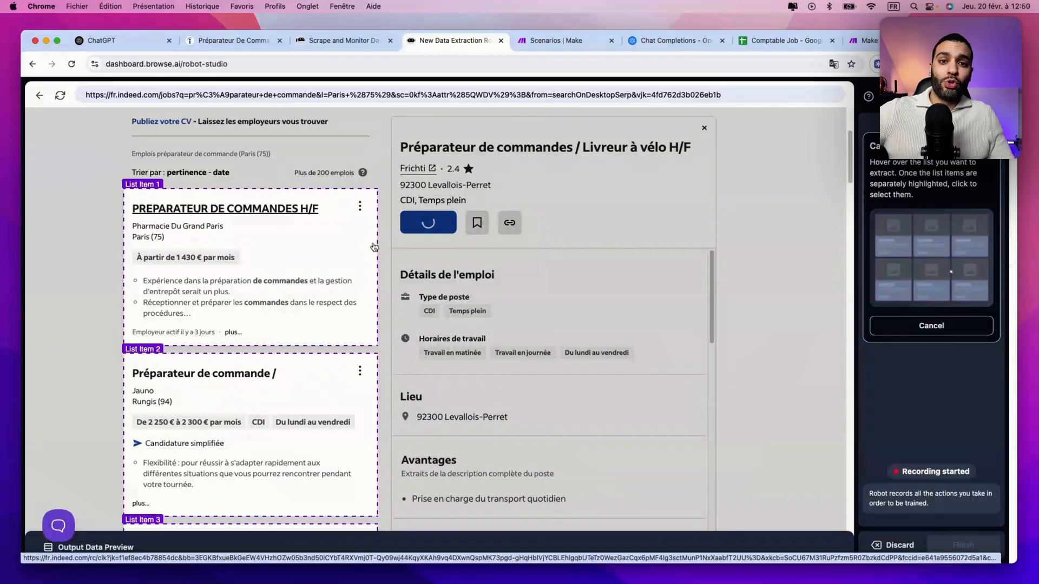
pyautogui.scroll(1, 370, 244)
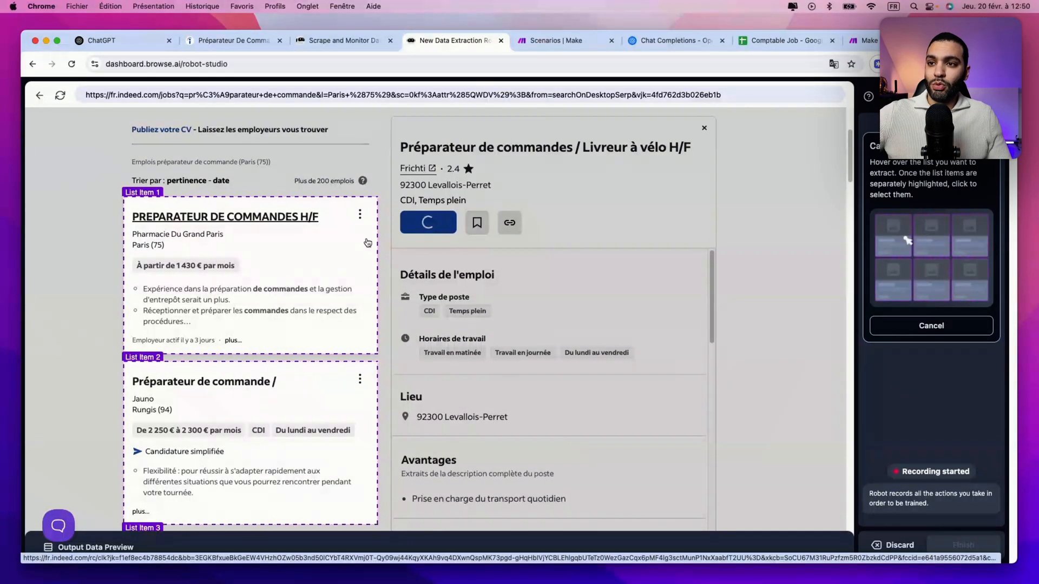
pyautogui.click(367, 242)
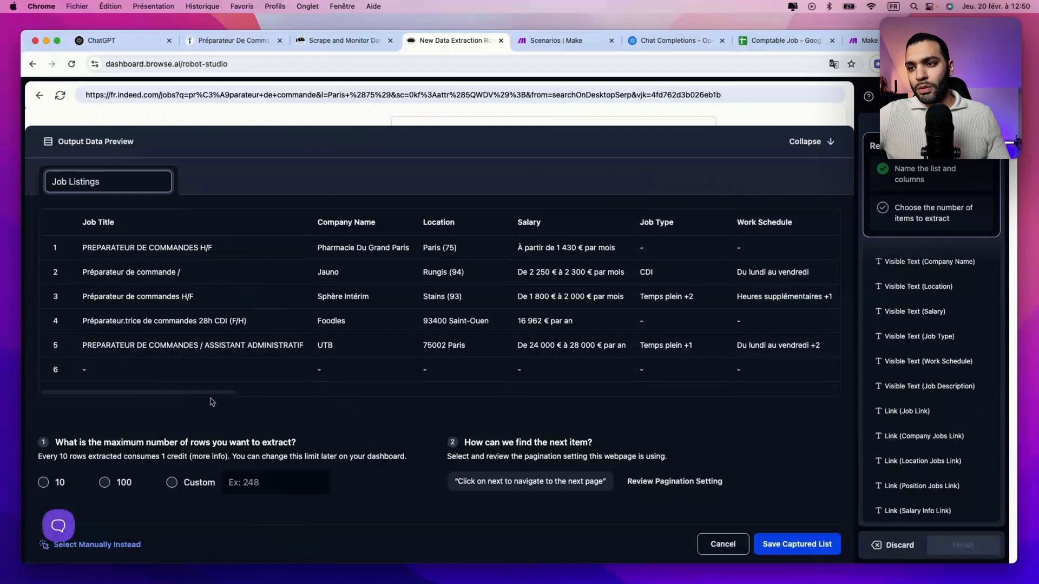
# Review the Job Listings preview, remove the Company Jobs Link and Location Jobs Link columns, and limit the extraction to 10 rows
pyautogui.moveTo(211, 393); pyautogui.dragTo(588, 405)
pyautogui.hscroll(-15, 596, 325)
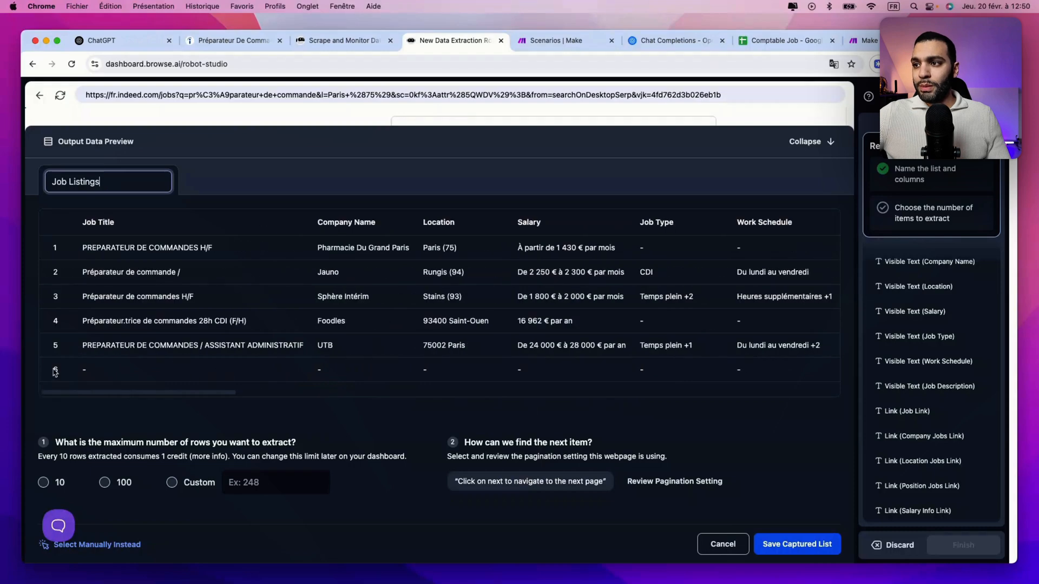
pyautogui.hscroll(5, 524, 389)
pyautogui.hscroll(5, 523, 389)
pyautogui.hscroll(-20, 325, 384)
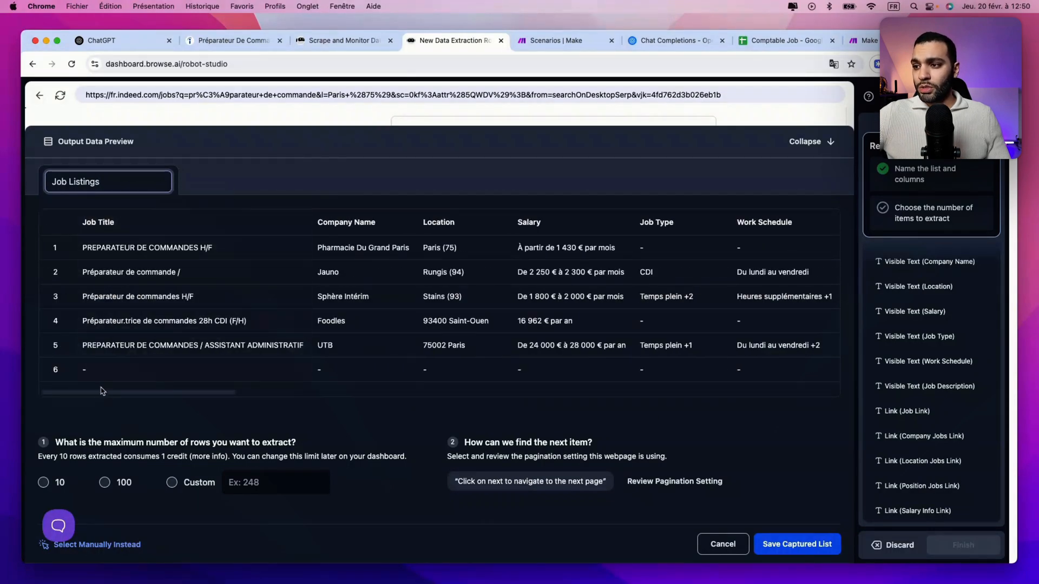
pyautogui.hscroll(10, 162, 389)
pyautogui.hscroll(-15, 81, 395)
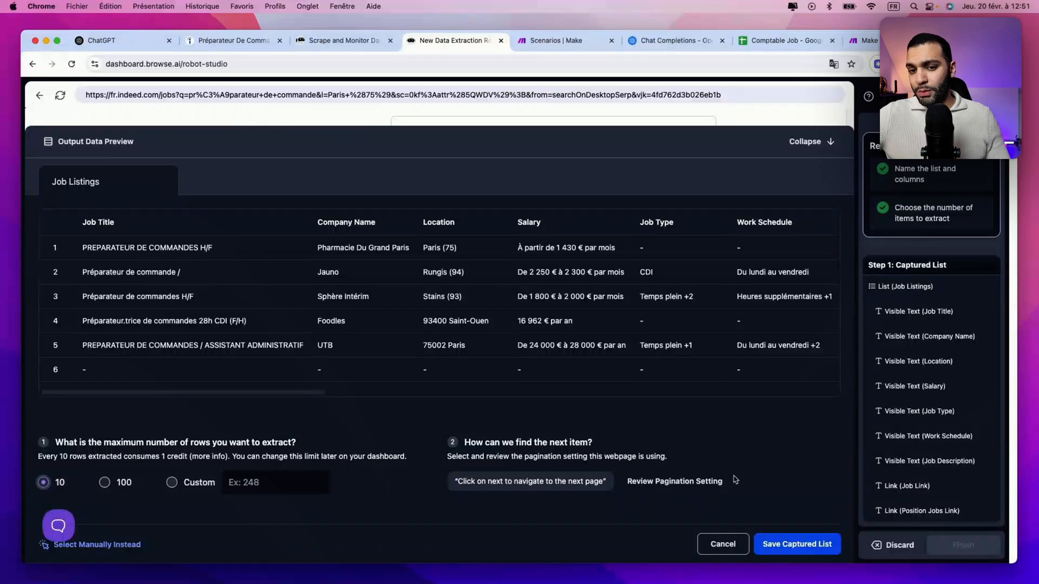
# Save the captured list, confirm the next-page arrow as its pagination and finish training the robot
pyautogui.click(779, 548)
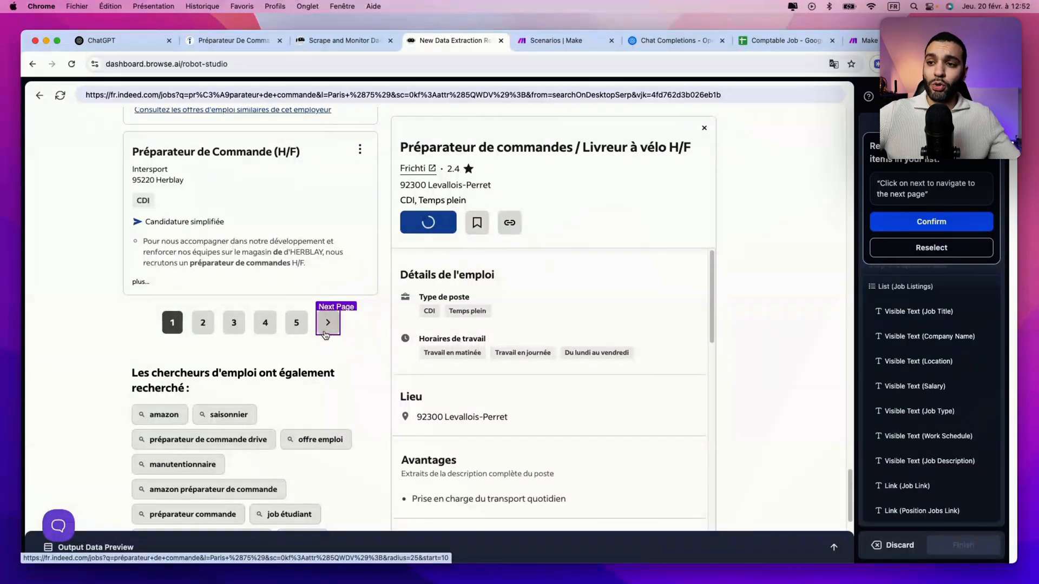
pyautogui.click(927, 223)
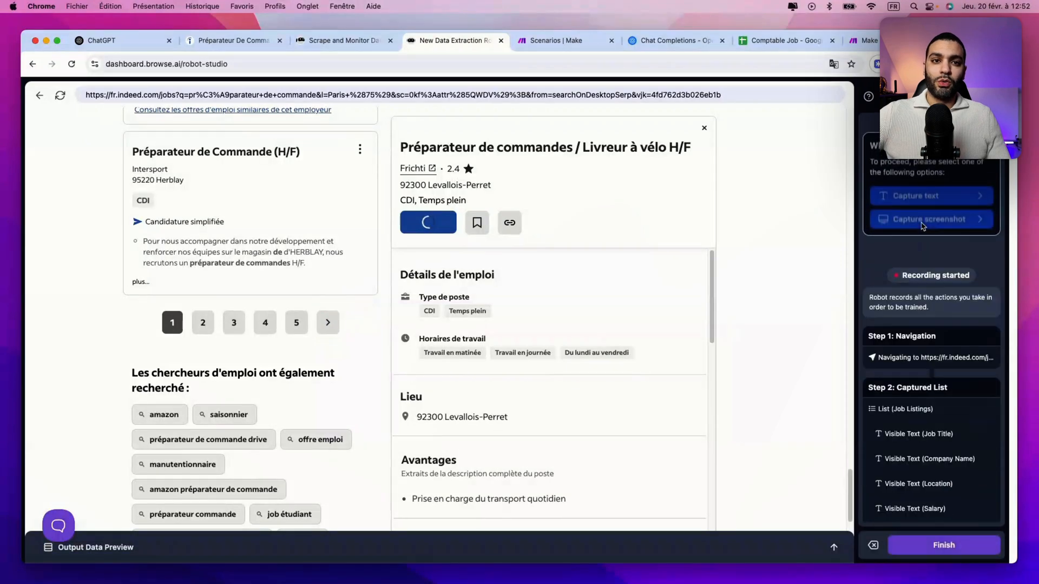
pyautogui.click(945, 545)
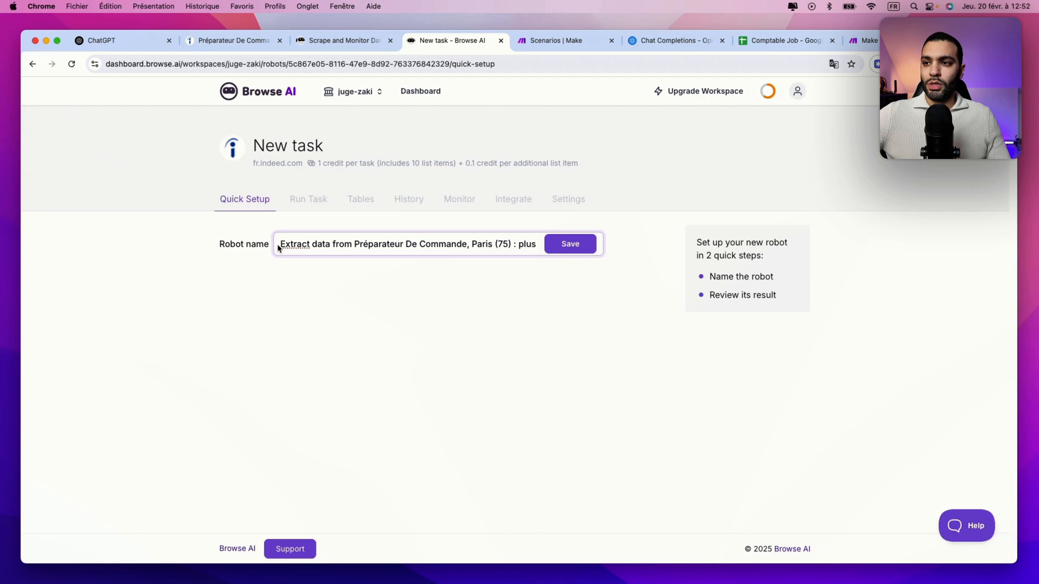
# Name the new robot "Robot - préparateur de commande" and save the name
pyautogui.moveTo(288, 244); pyautogui.dragTo(649, 243)
pyautogui.write('Robot - préparateur de commande')
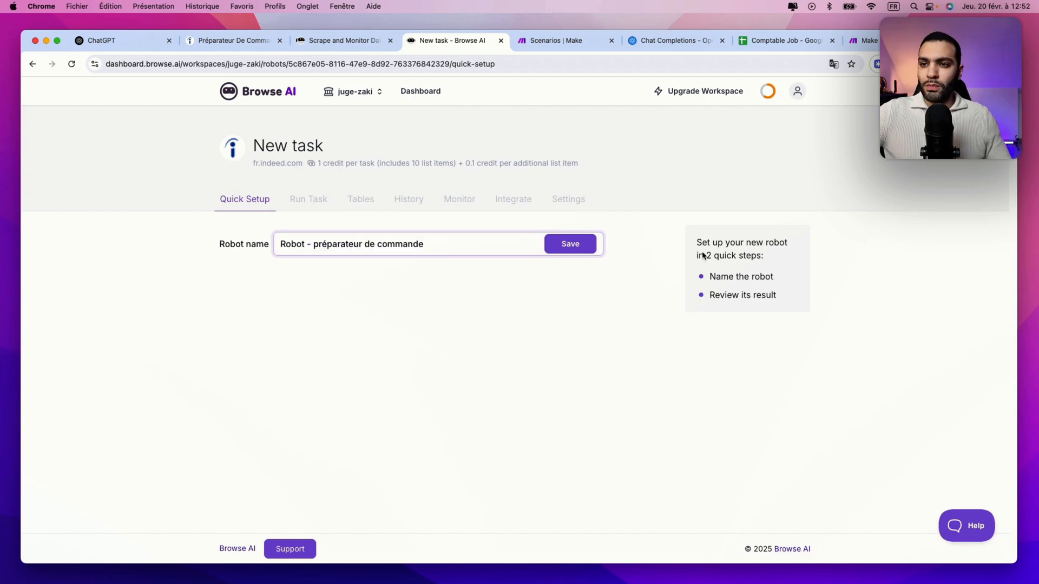
pyautogui.click(570, 248)
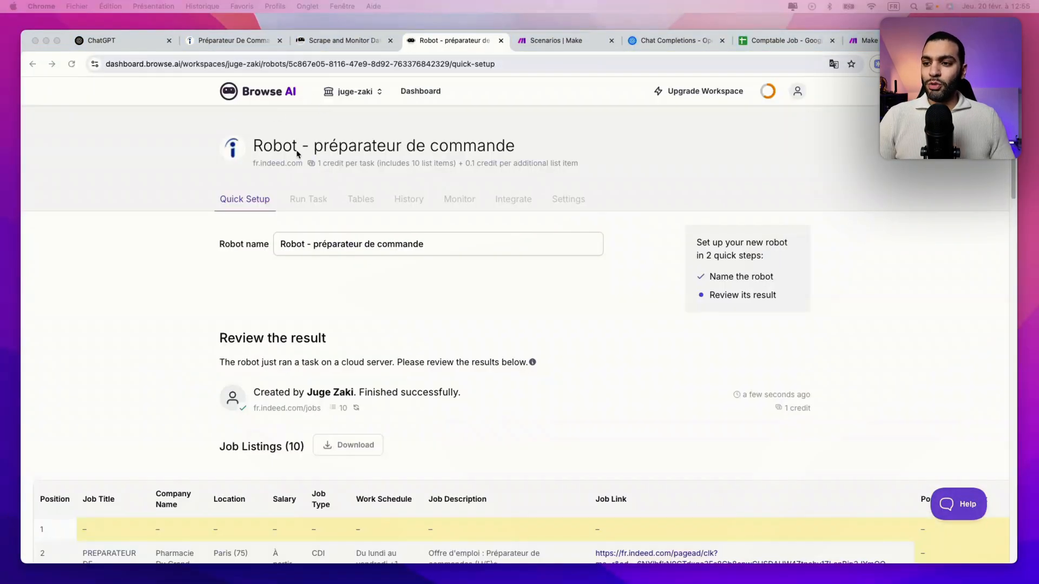
# Review the robot's extracted job listings table down to the last row and approve the task results
pyautogui.scroll(-6, 379, 300)
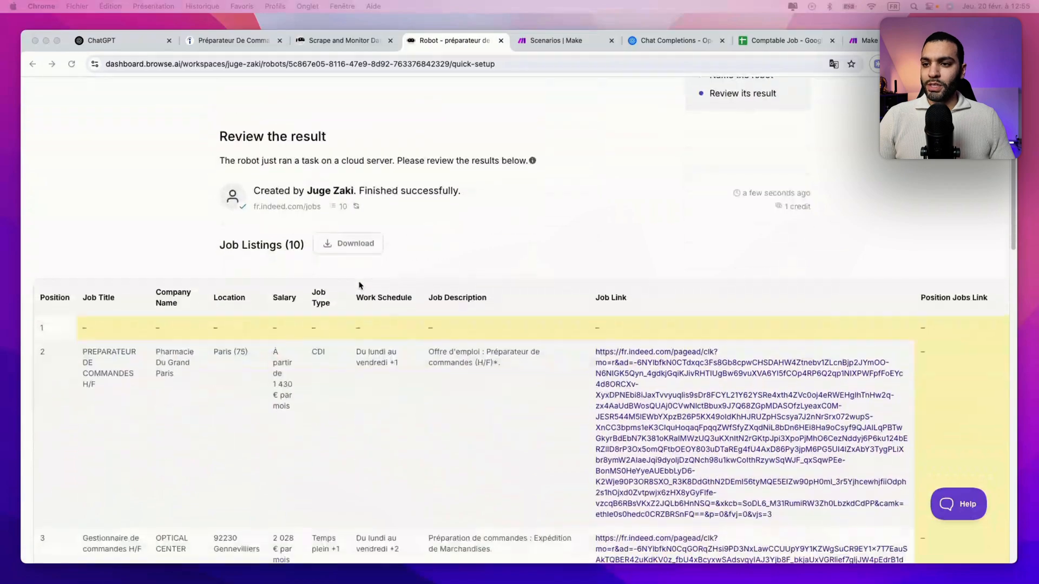
pyautogui.scroll(-8, 456, 308)
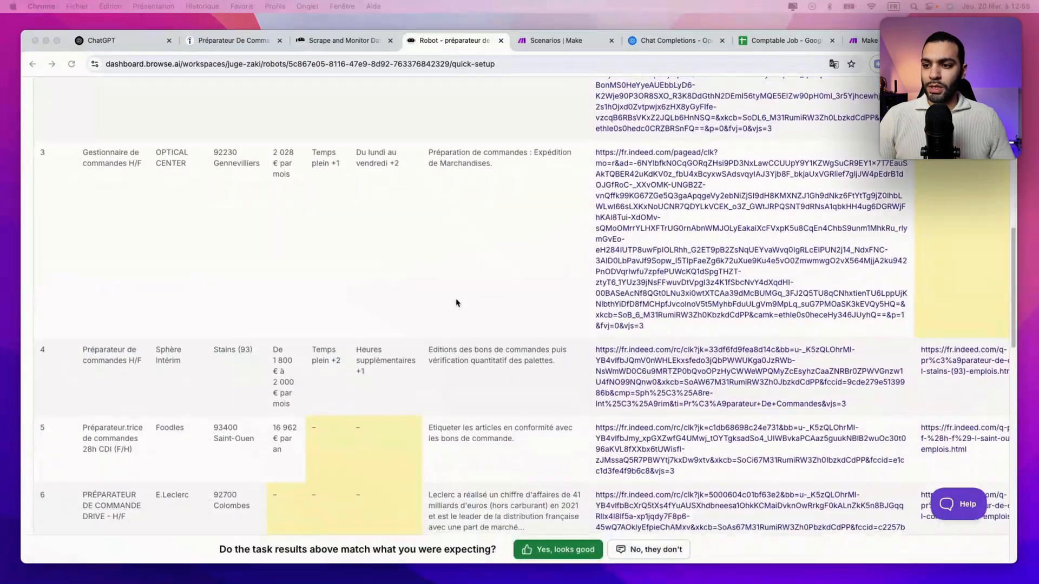
pyautogui.scroll(-4, 456, 302)
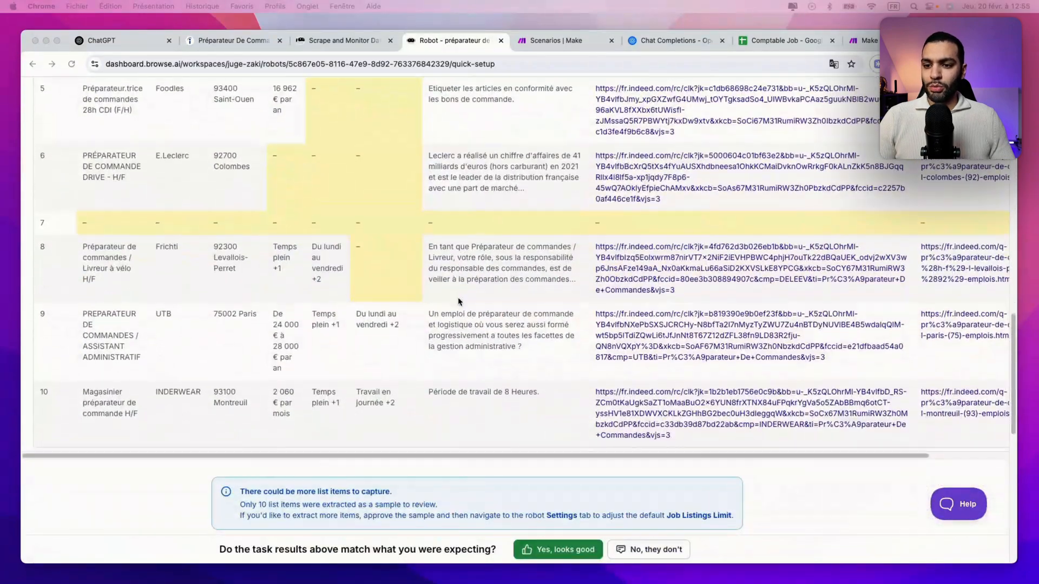
pyautogui.scroll(7, 478, 308)
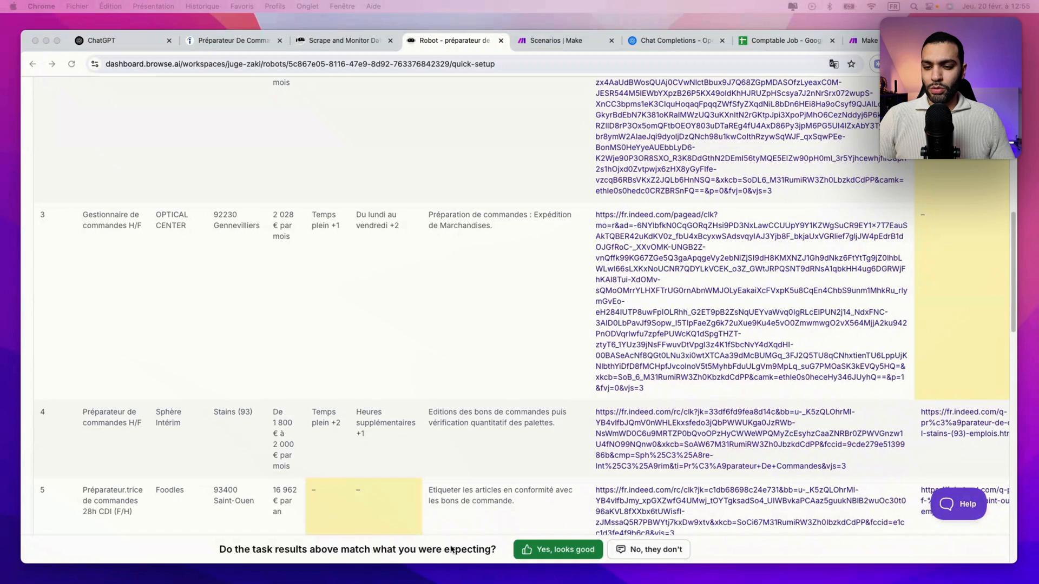
pyautogui.click(566, 550)
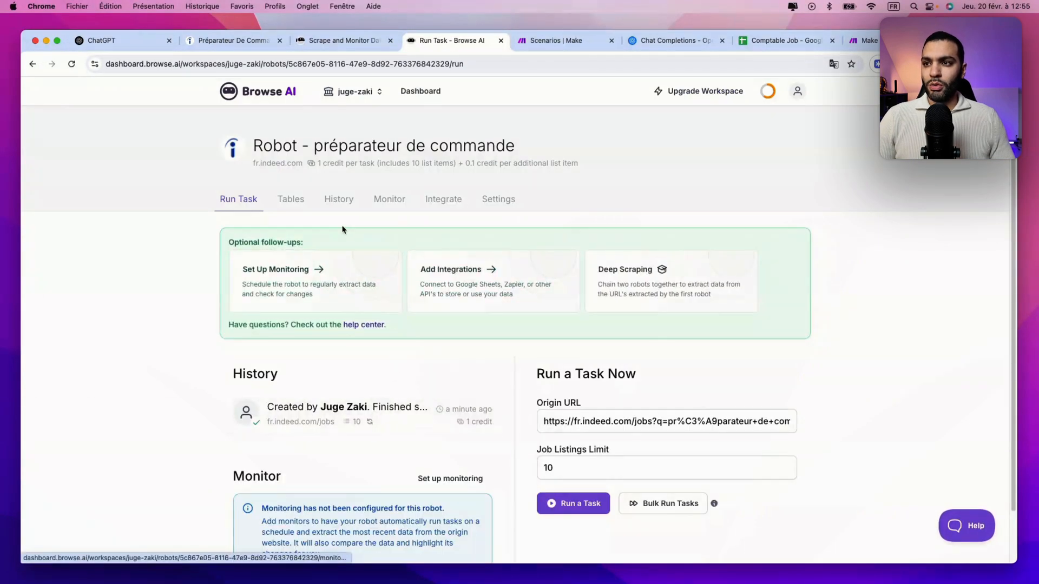
pyautogui.scroll(-2, 452, 346)
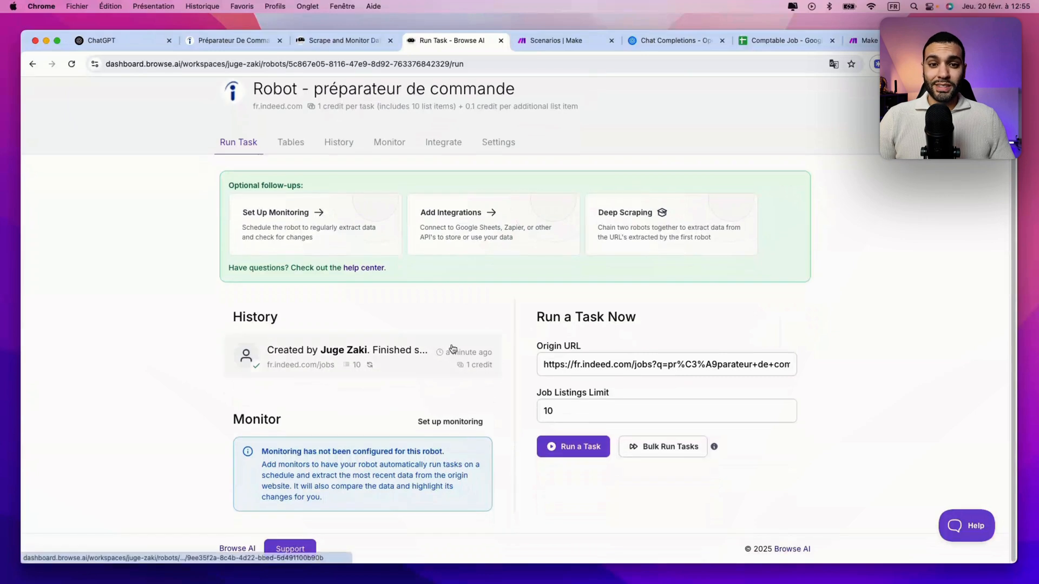
pyautogui.scroll(2, 452, 348)
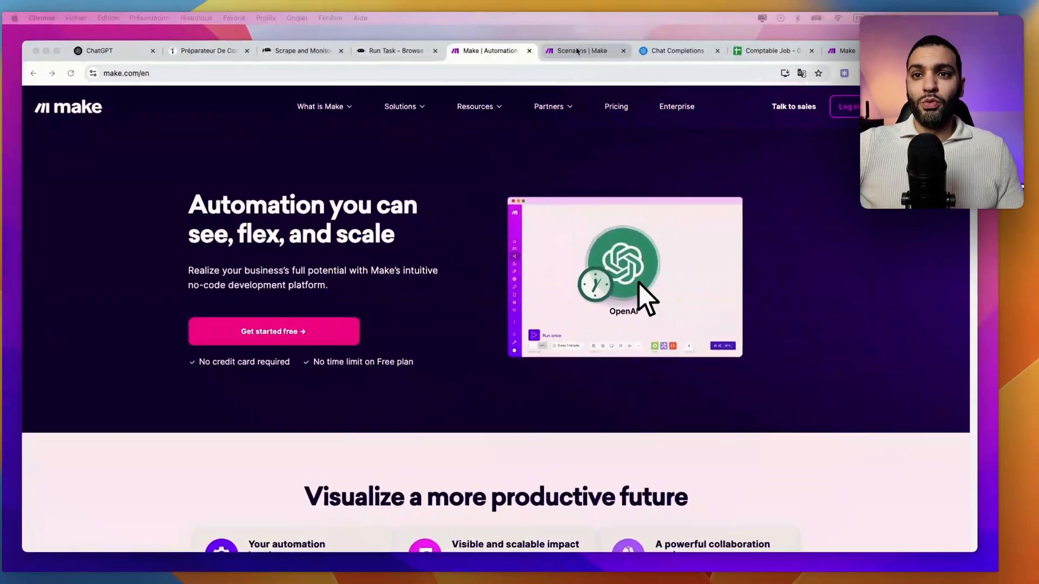
# Switch to the Make scenarios page, create a new scenario and add Browse AI's Run a Task module as its first module
pyautogui.click(410, 129)
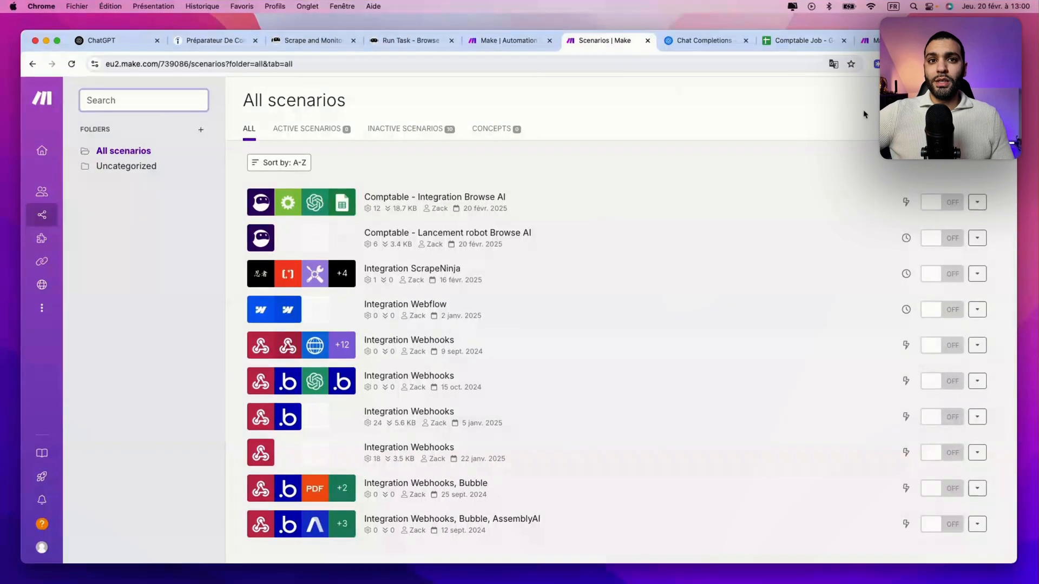
pyautogui.click(952, 100)
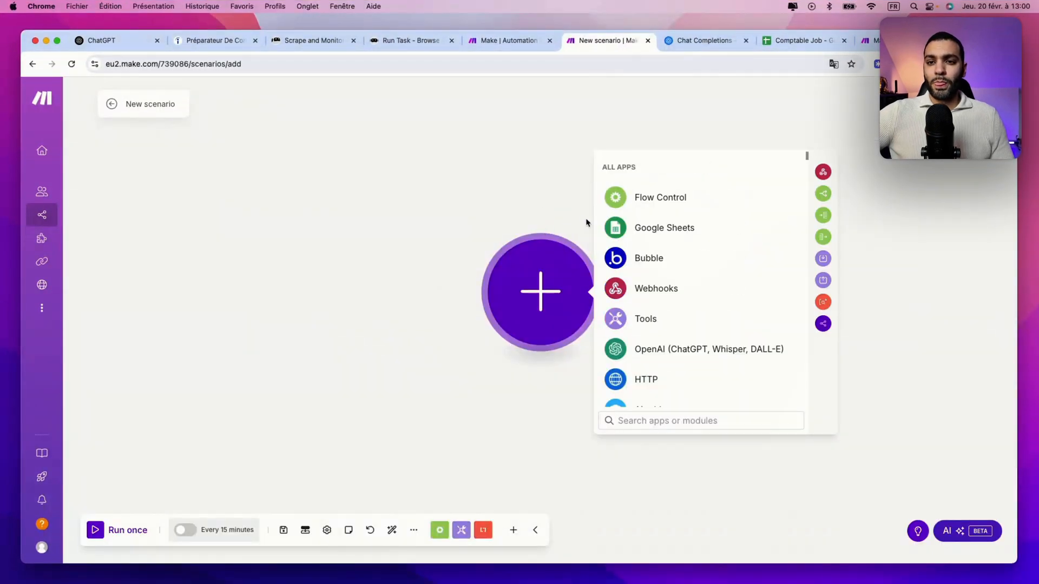
pyautogui.write('br')
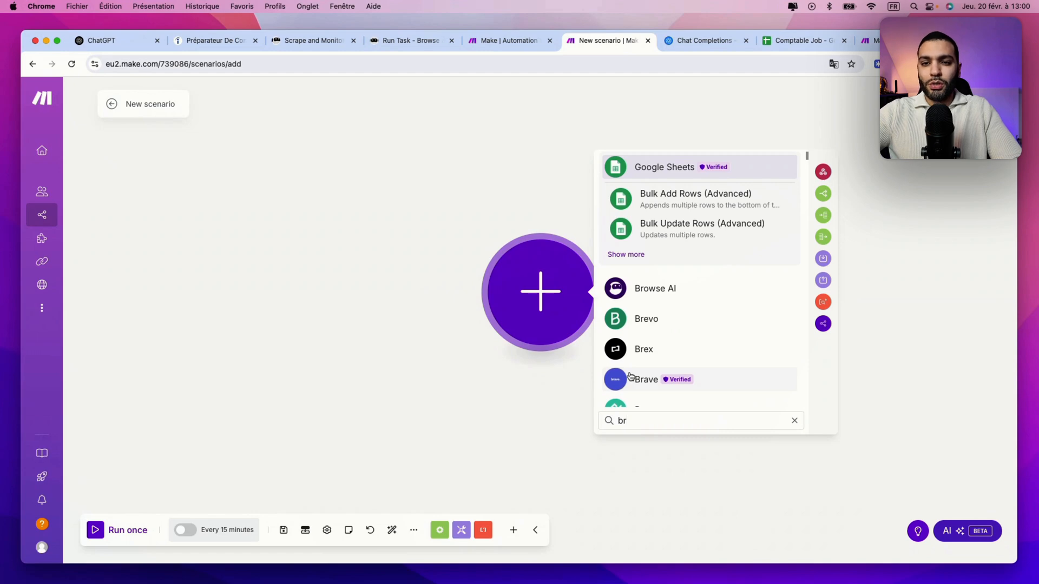
pyautogui.click(664, 289)
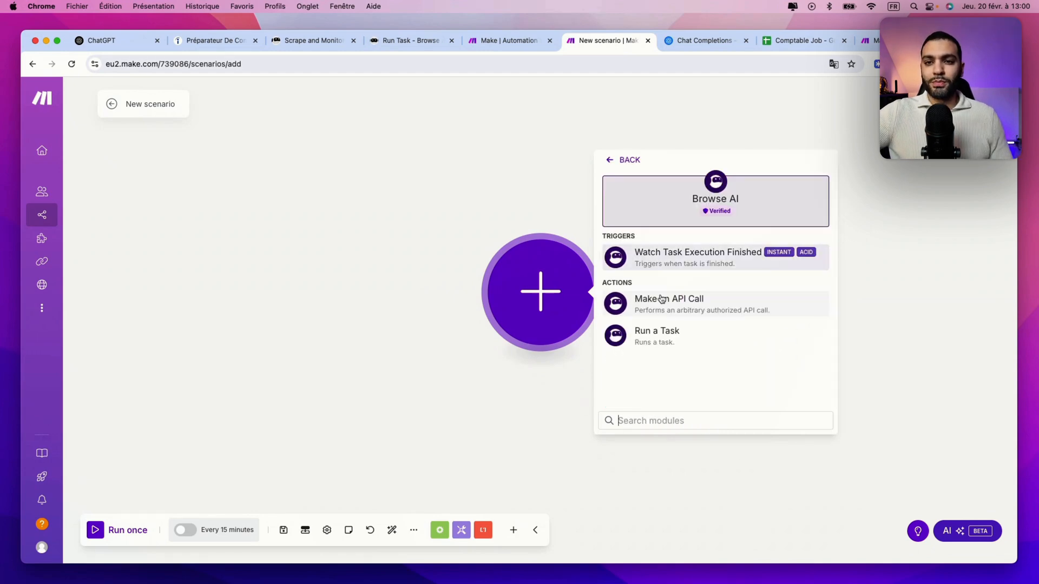
pyautogui.click(659, 344)
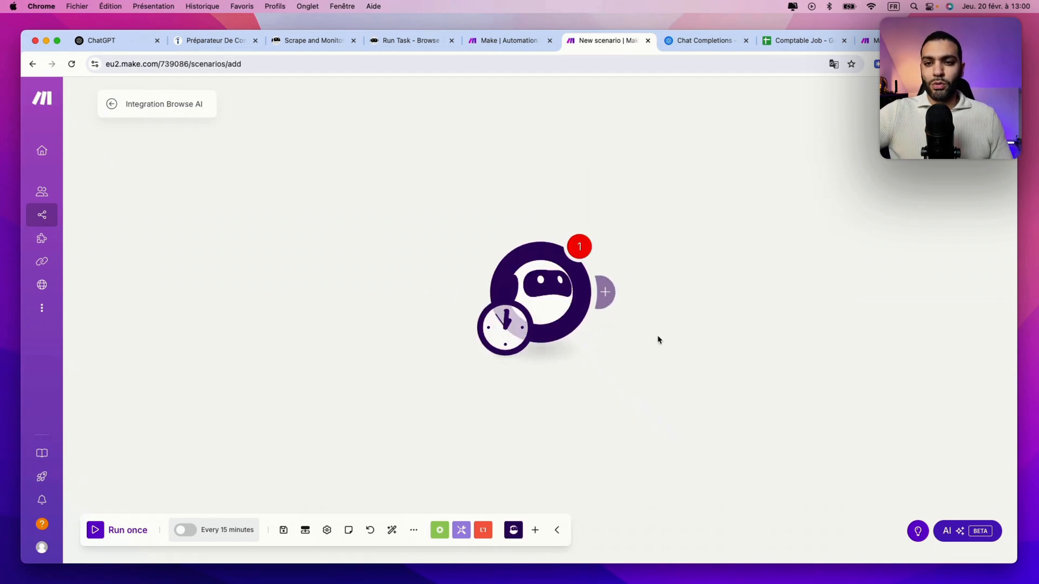
# Configure the Run a Task module with "Robot - préparateur de commande" chosen from the robot list and a Job Listings Limit of 6, and save it
pyautogui.moveTo(640, 407); pyautogui.dragTo(410, 388)
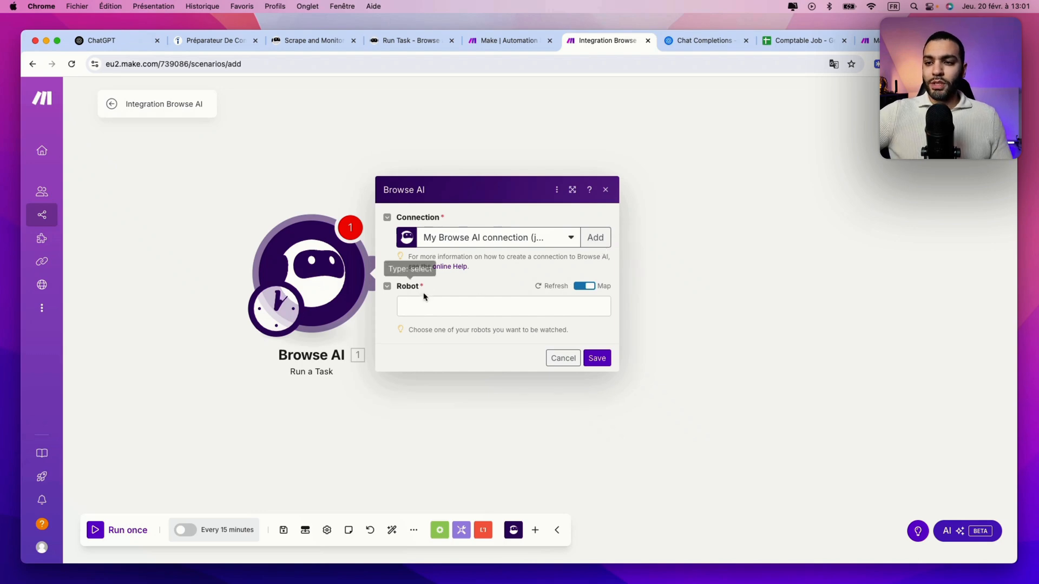
pyautogui.click(581, 288)
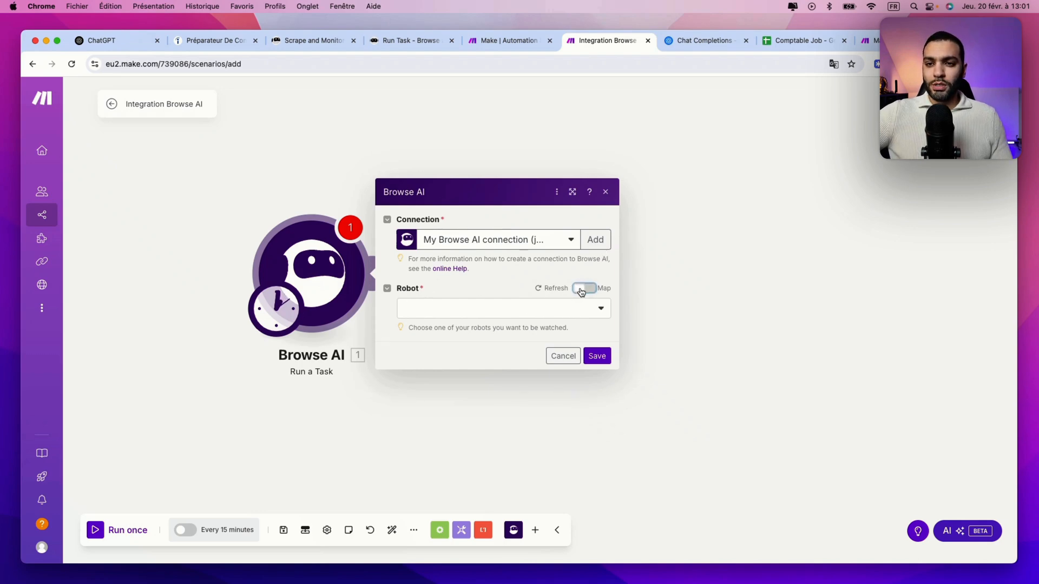
pyautogui.click(598, 309)
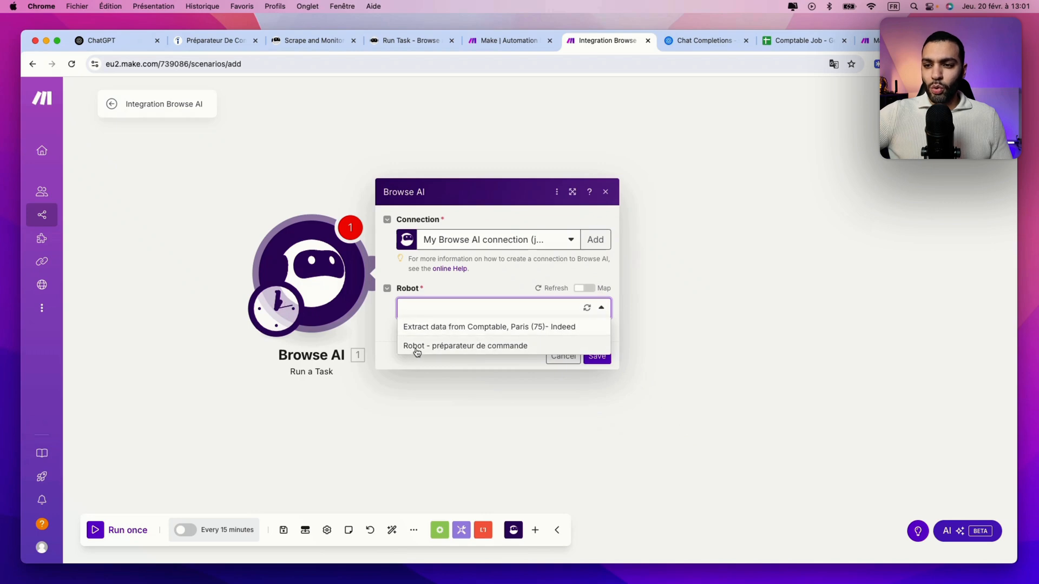
pyautogui.click(483, 346)
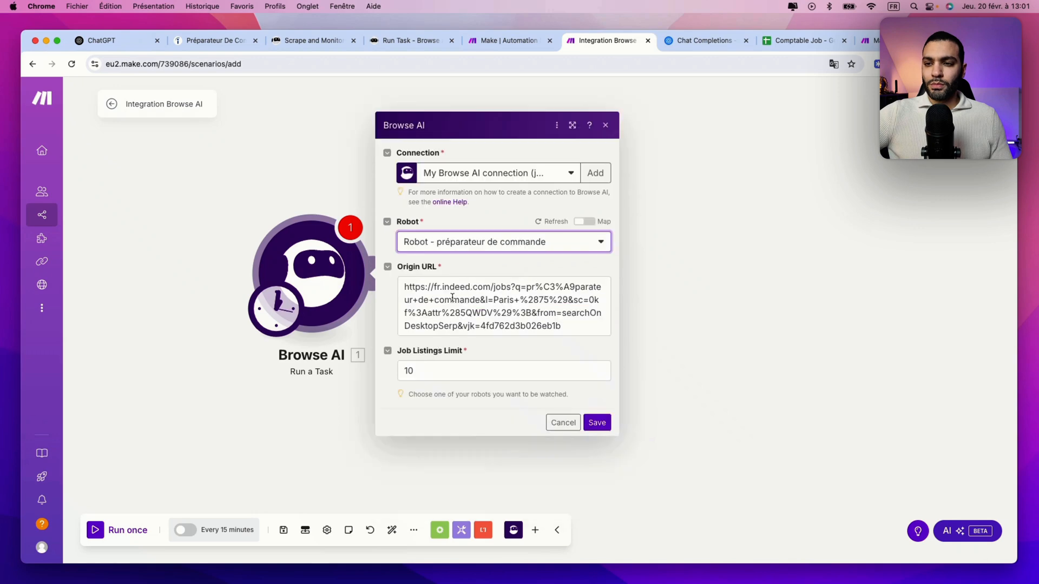
pyautogui.moveTo(406, 287); pyautogui.dragTo(539, 330)
pyautogui.click(429, 373)
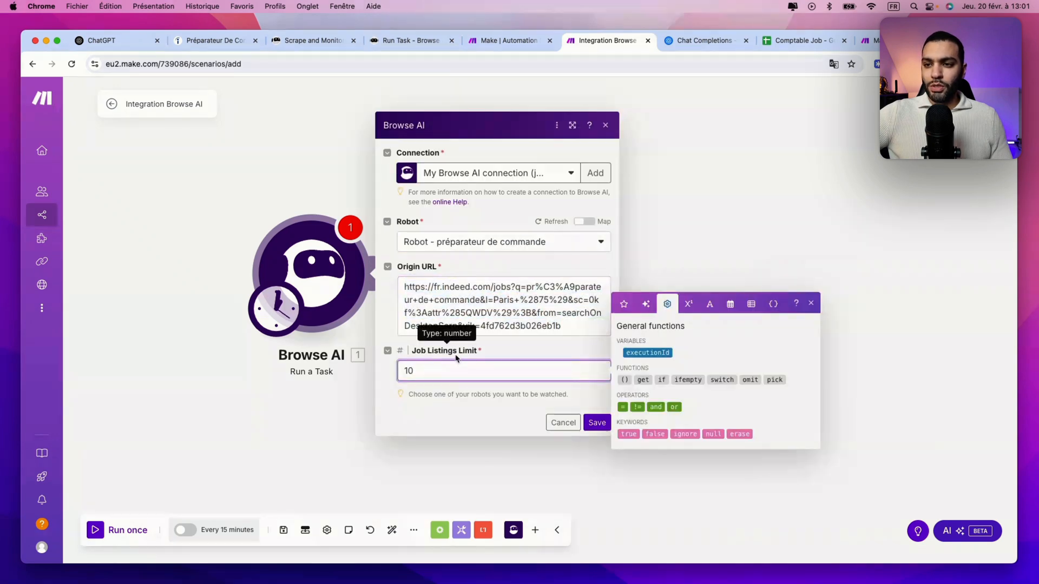
pyautogui.moveTo(436, 372); pyautogui.dragTo(386, 373)
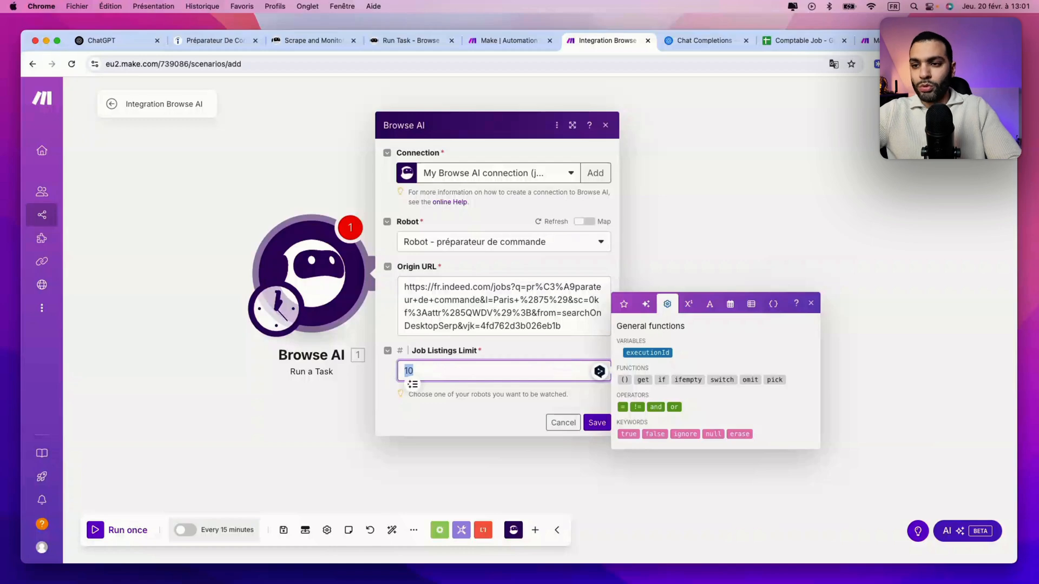
pyautogui.write('6')
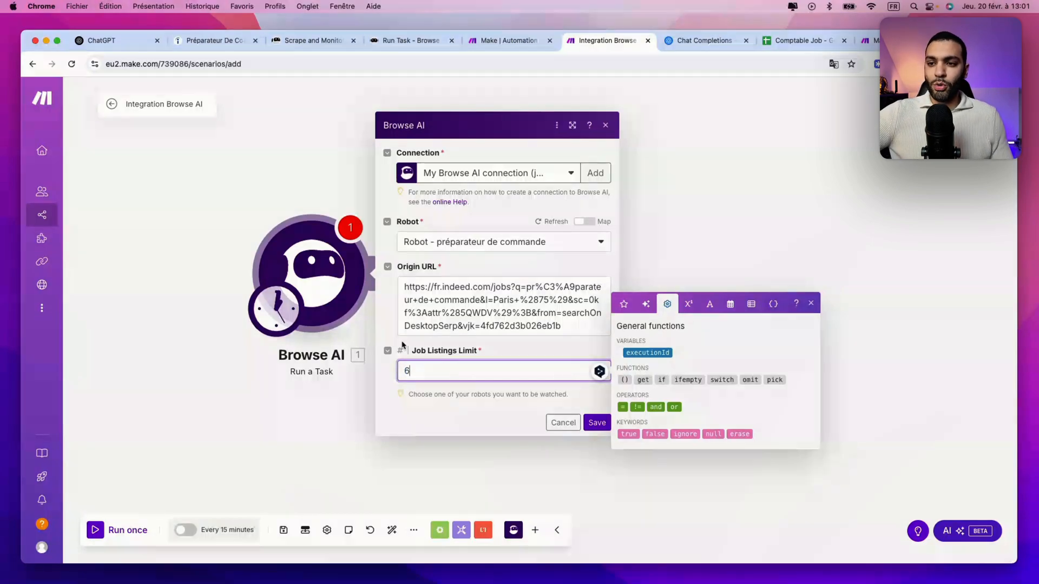
pyautogui.click(598, 423)
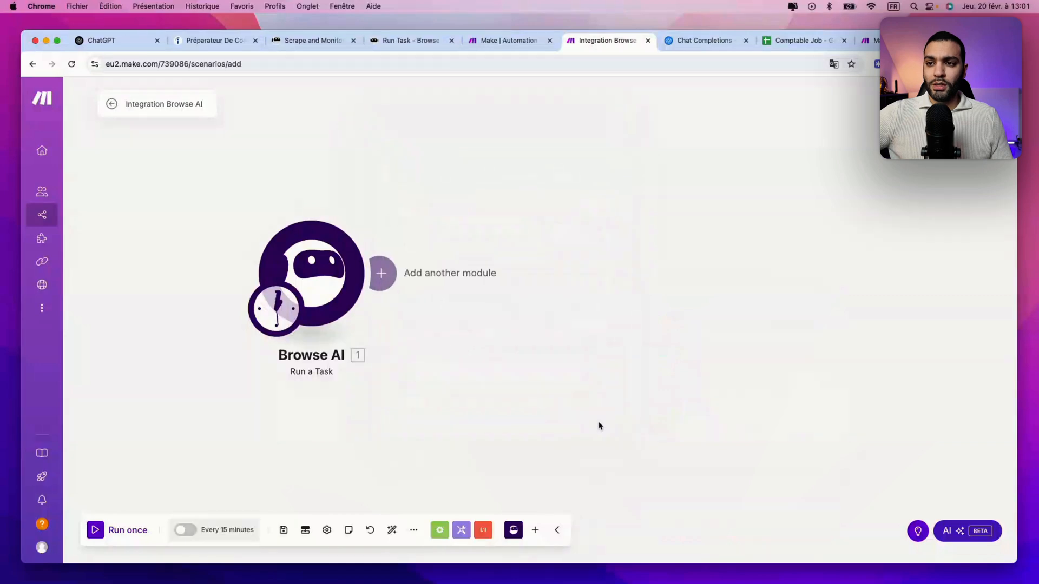
# Rename the scenario "Prépa commande lancement robot Browse AI" and save it
pyautogui.click(126, 105)
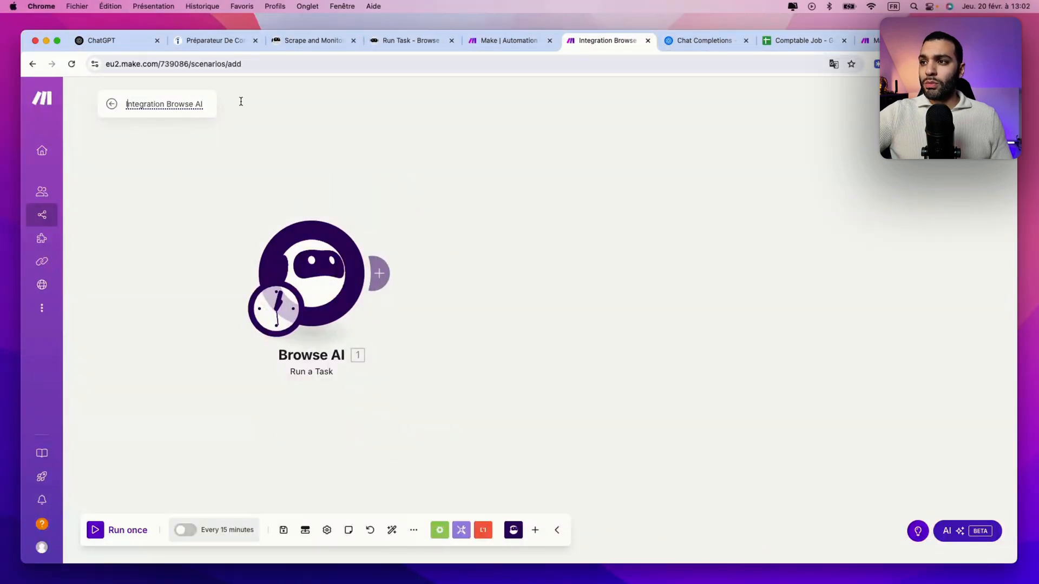
pyautogui.press('super+a')
pyautogui.write('Prépa commande lancement robot Browse AI')
pyautogui.click(284, 530)
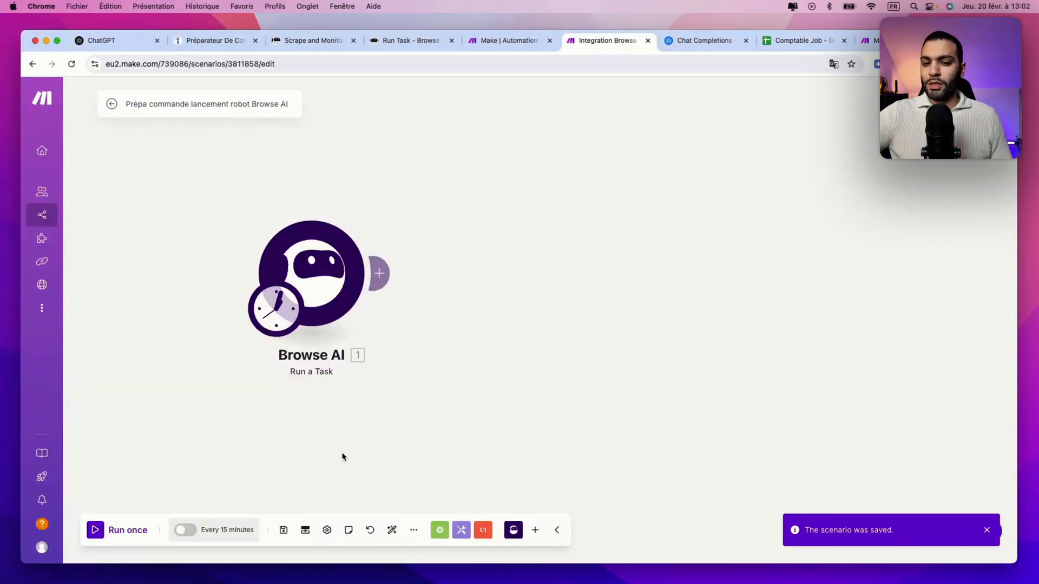
# Schedule the scenario to run every day at 08:00 and save the schedule setting
pyautogui.click(227, 530)
pyautogui.click(374, 247)
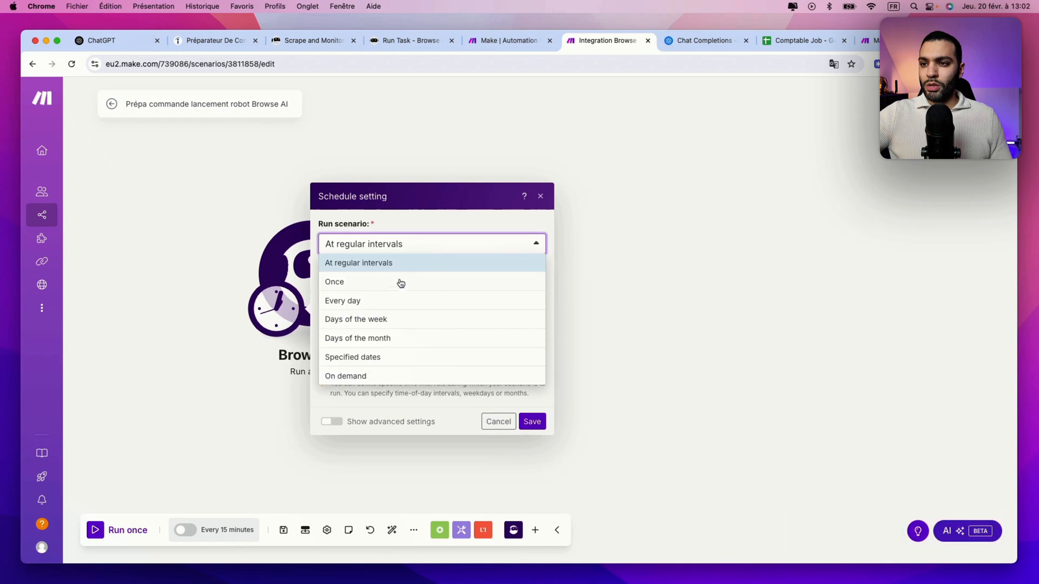
pyautogui.click(400, 301)
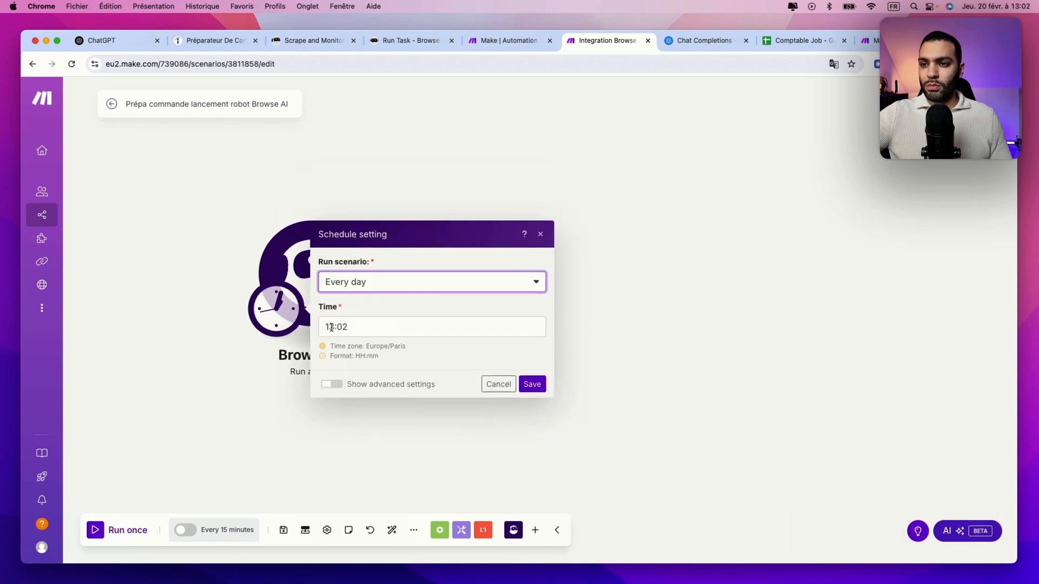
pyautogui.click(331, 327)
pyautogui.click(665, 357)
pyautogui.click(573, 326)
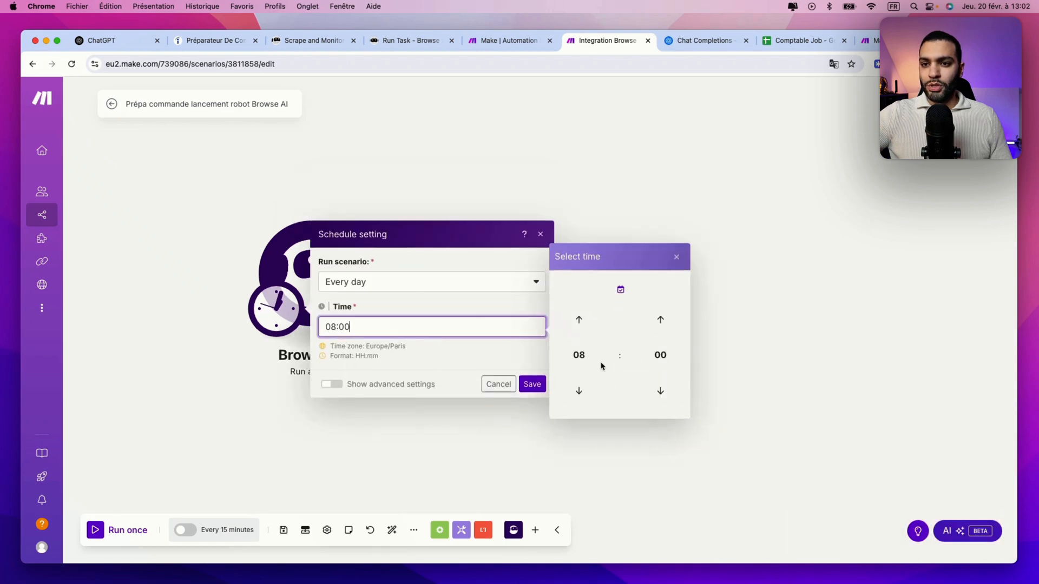
pyautogui.click(532, 386)
pyautogui.click(504, 351)
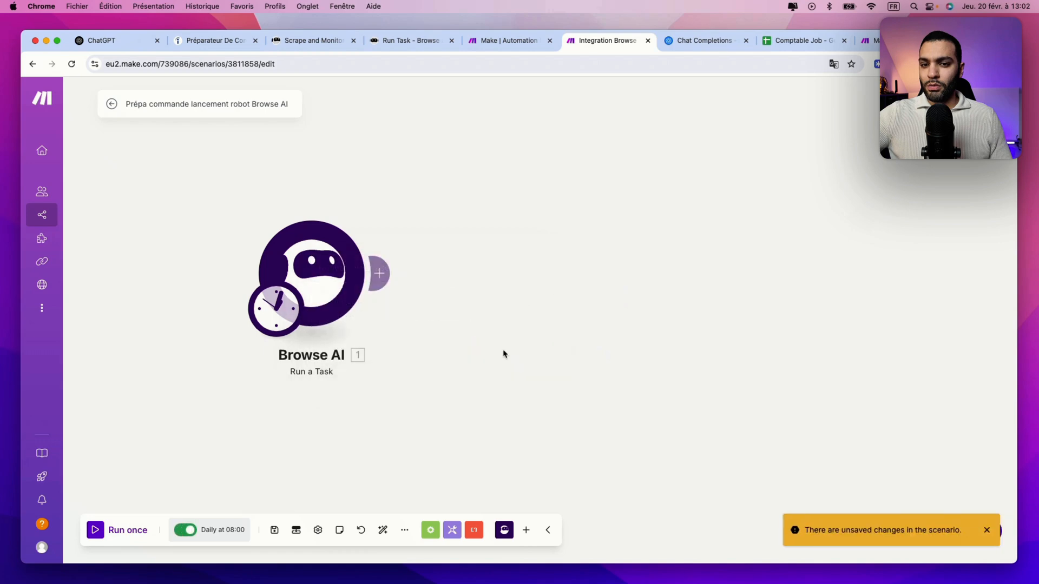
# Run the scenario once and check the task status in the Browse AI module's output
pyautogui.click(116, 530)
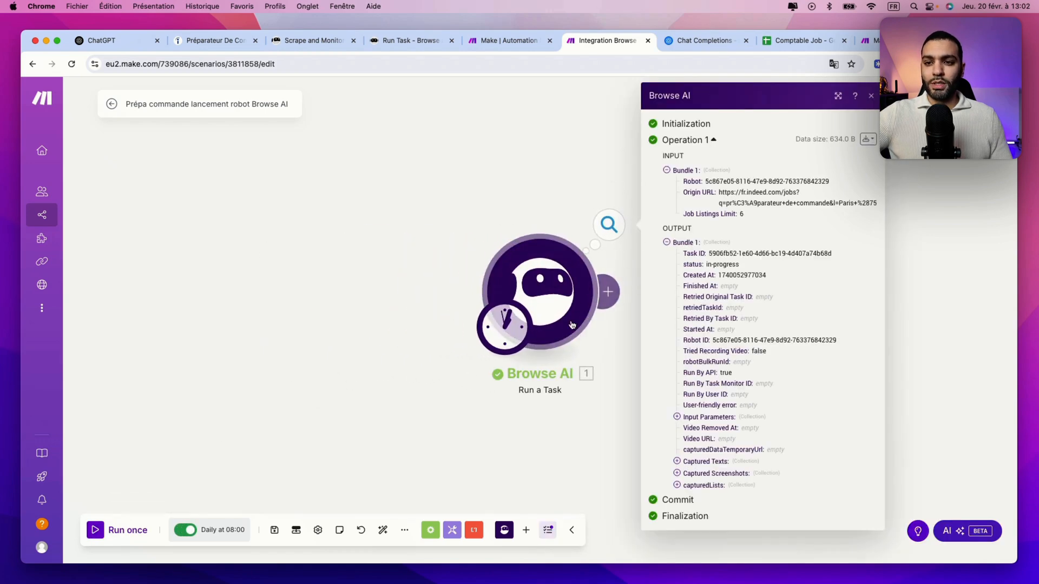
pyautogui.moveTo(593, 358); pyautogui.dragTo(378, 346)
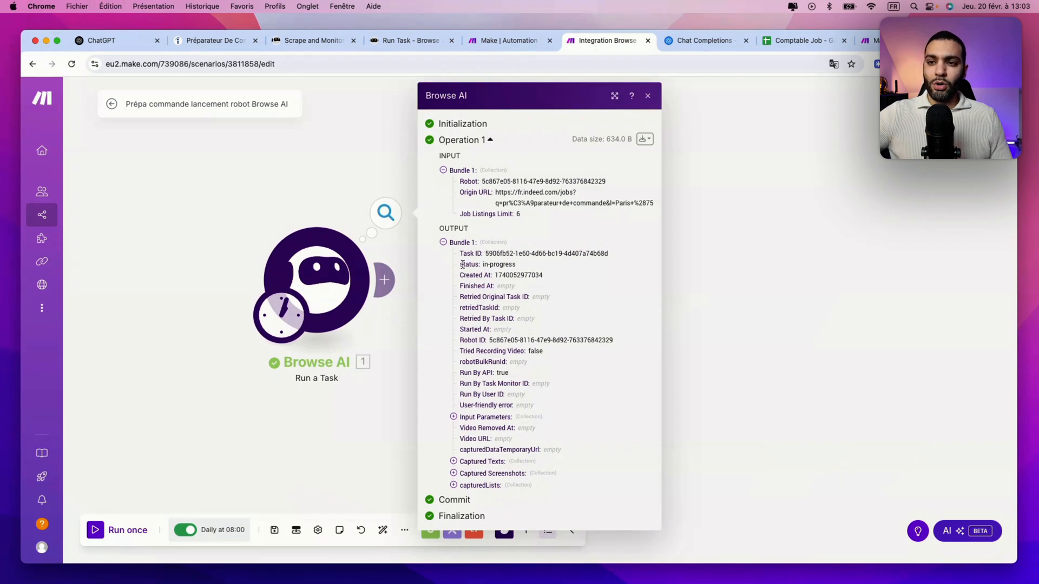
pyautogui.moveTo(462, 264); pyautogui.dragTo(506, 264)
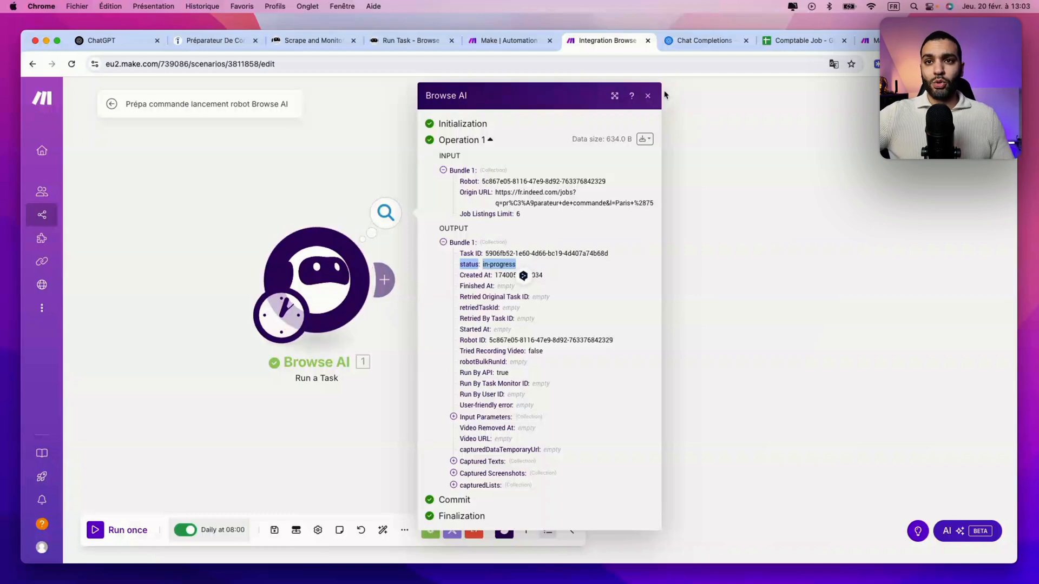
pyautogui.click(648, 96)
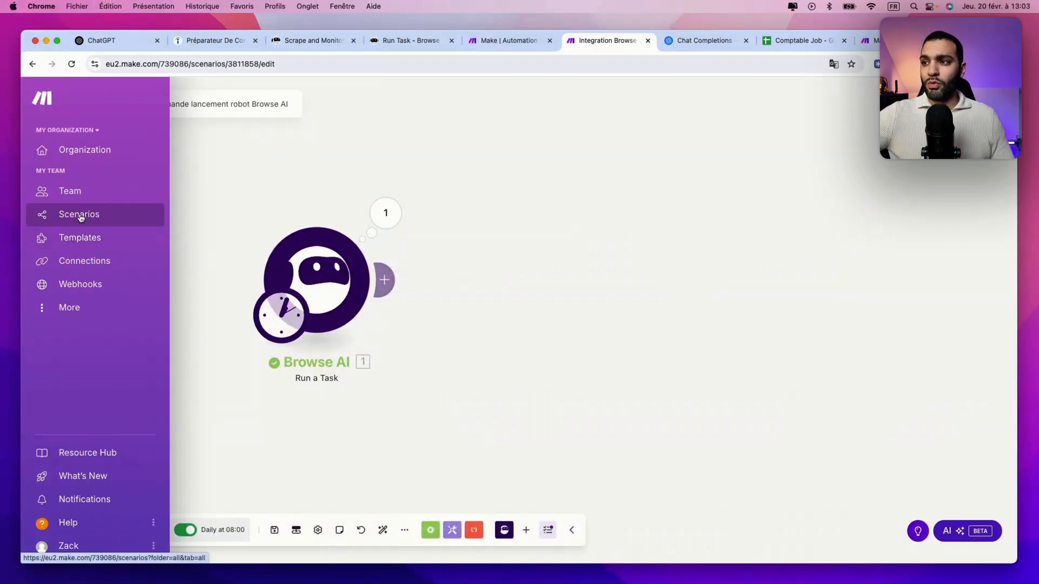
# Return to the scenarios list saving the changes, and create a new scenario starting with Browse AI's Watch Task Execution Finished module
pyautogui.click(85, 215)
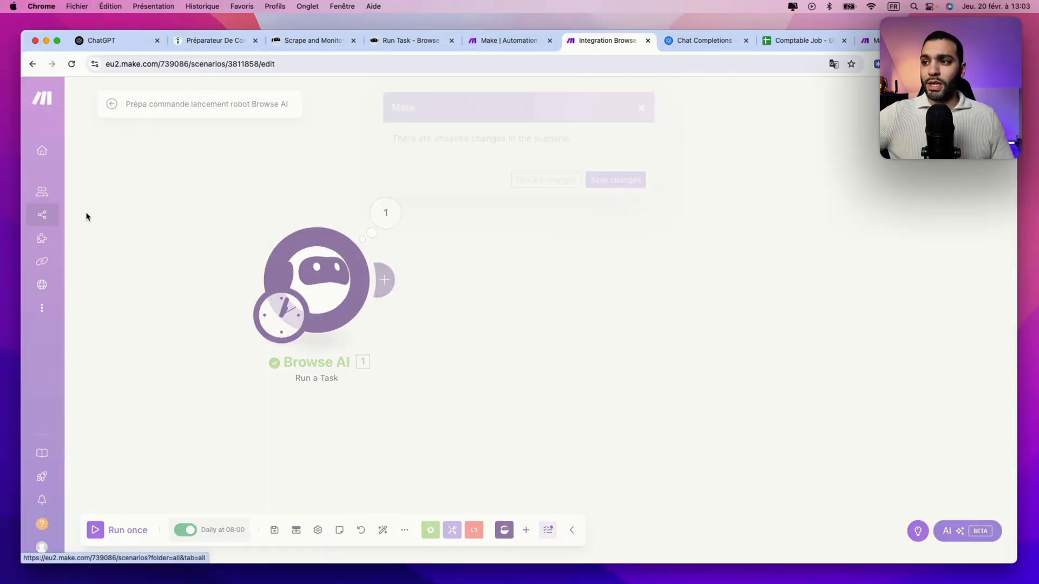
pyautogui.click(628, 185)
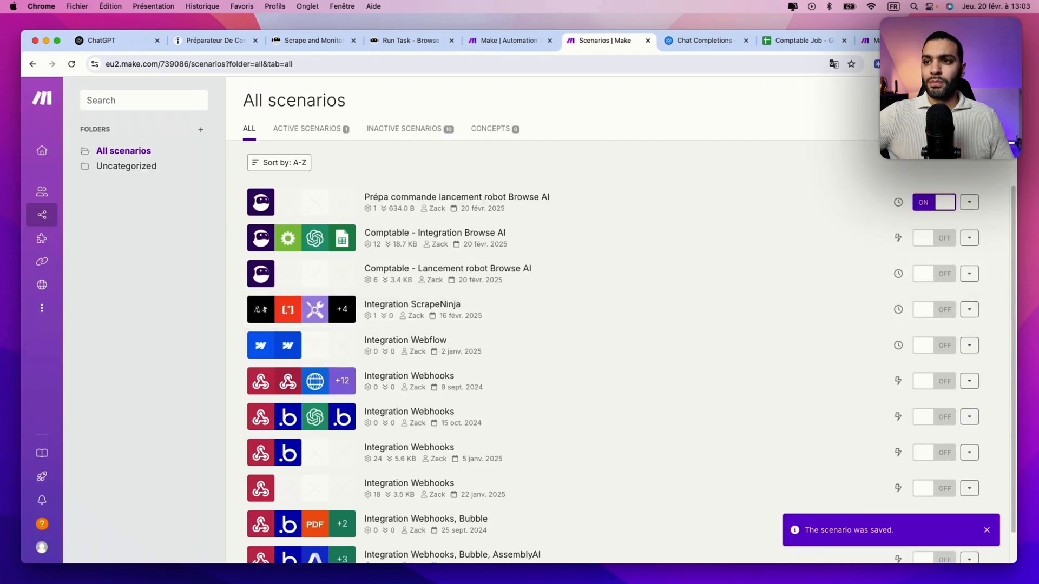
pyautogui.click(944, 101)
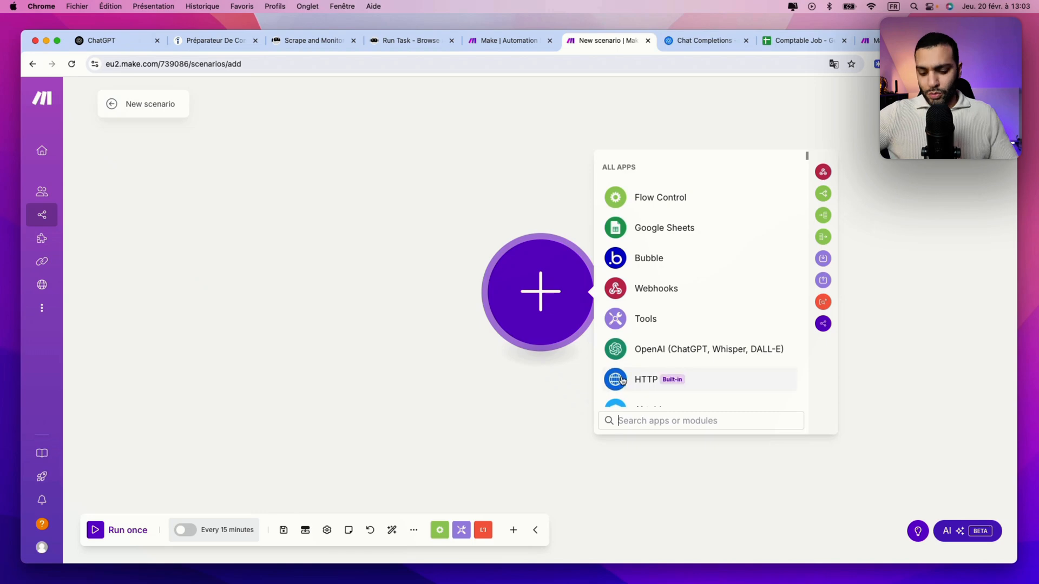
pyautogui.write('bro')
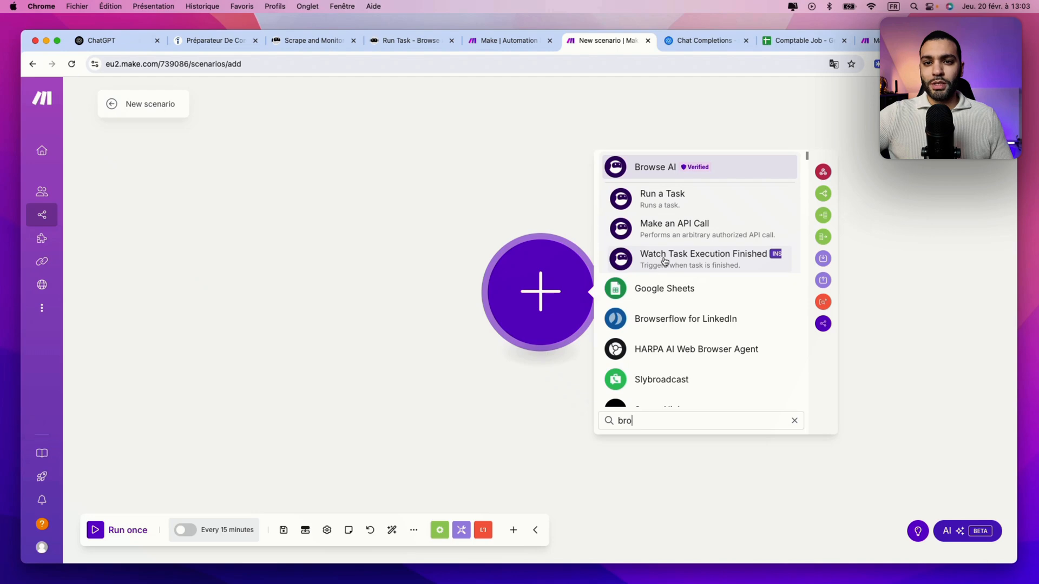
pyautogui.click(685, 260)
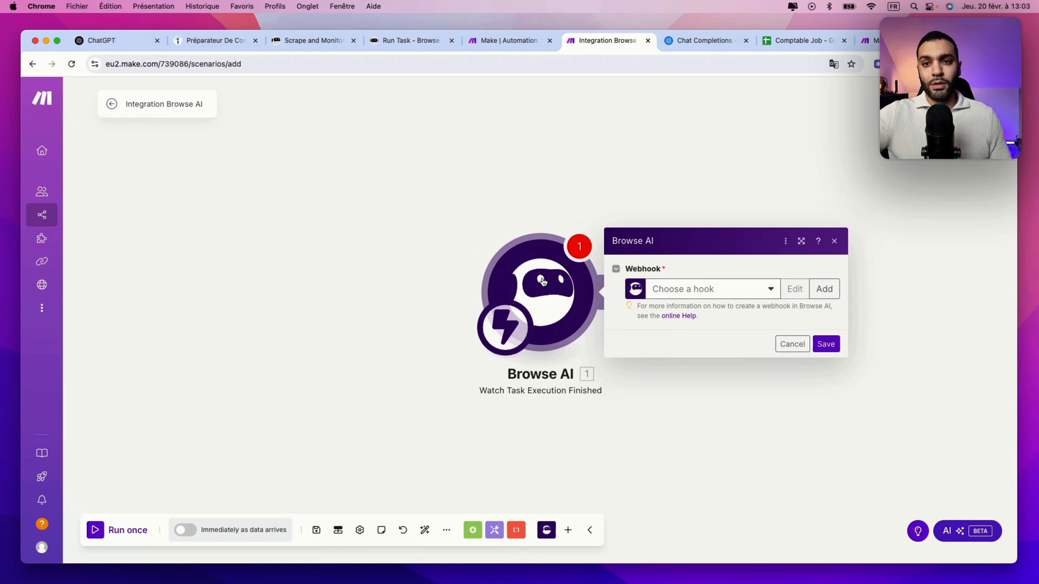
# Create the webhook "Prep Commande Hook" for "Robot - préparateur de commande" with the event "Task finished successfully", and save it in the module
pyautogui.click(824, 290)
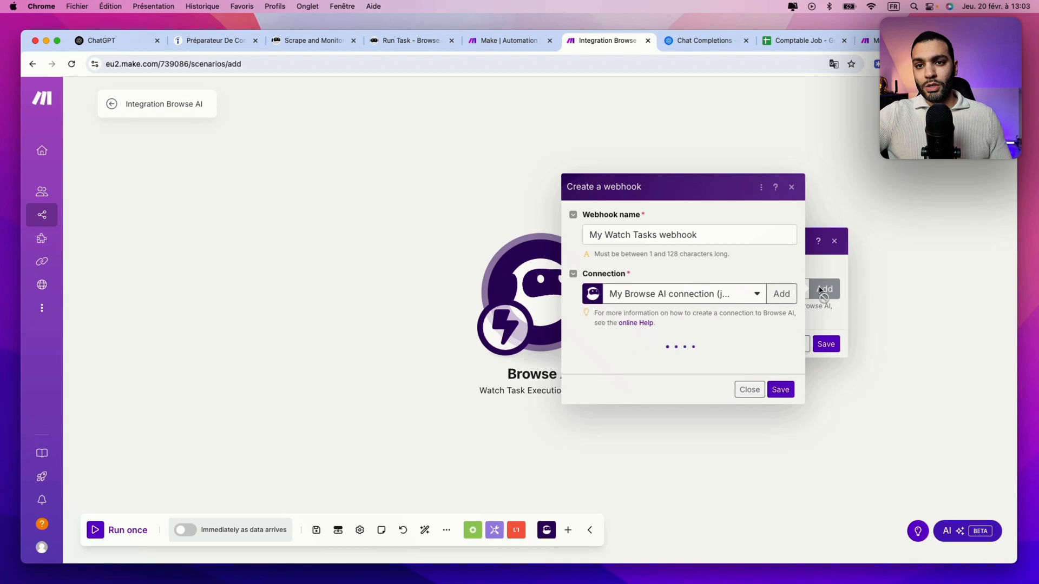
pyautogui.click(684, 236)
pyautogui.press('super+a')
pyautogui.write('Prep')
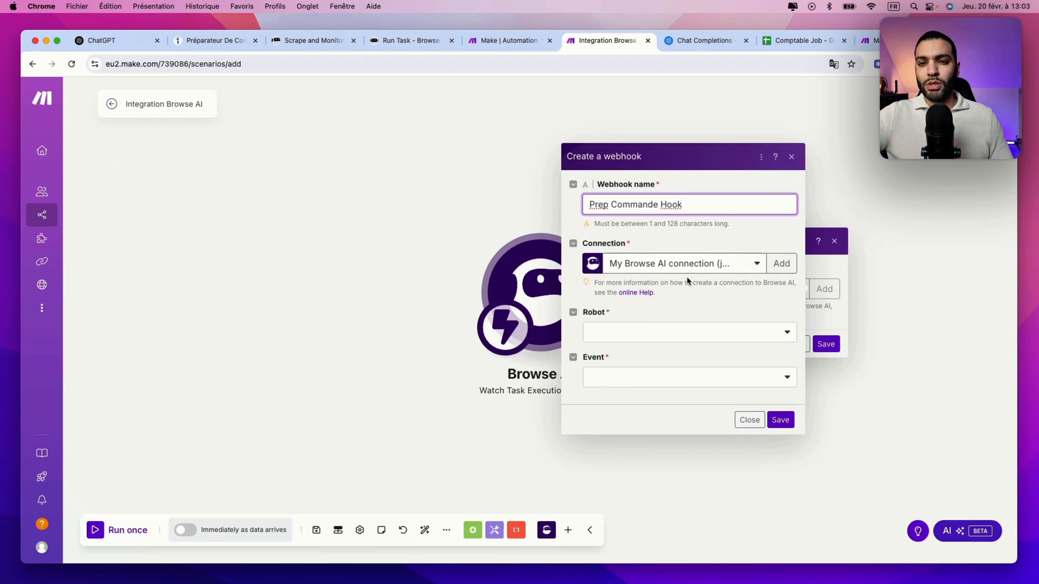
pyautogui.click(687, 332)
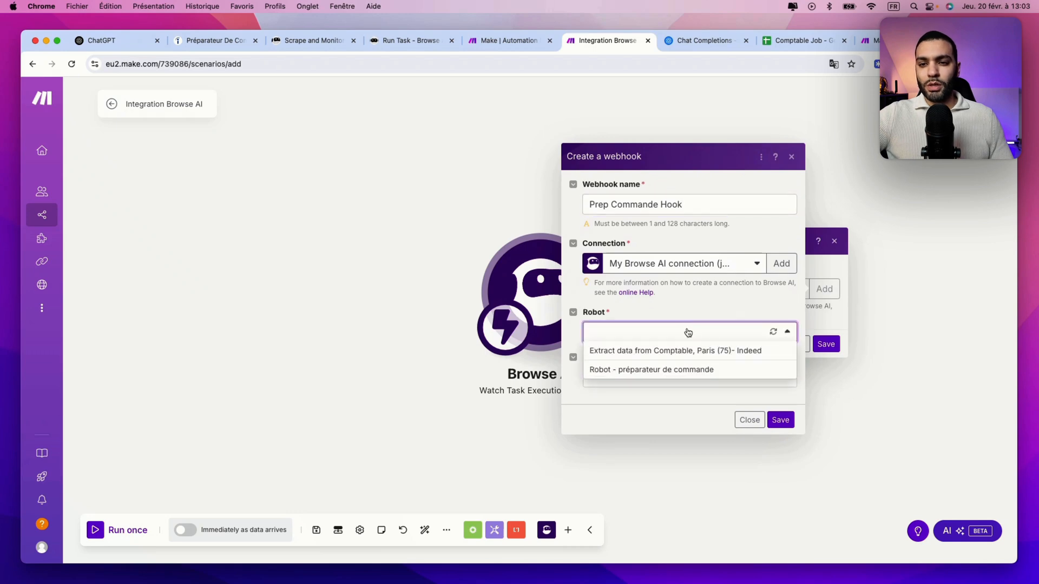
pyautogui.click(618, 372)
pyautogui.click(636, 382)
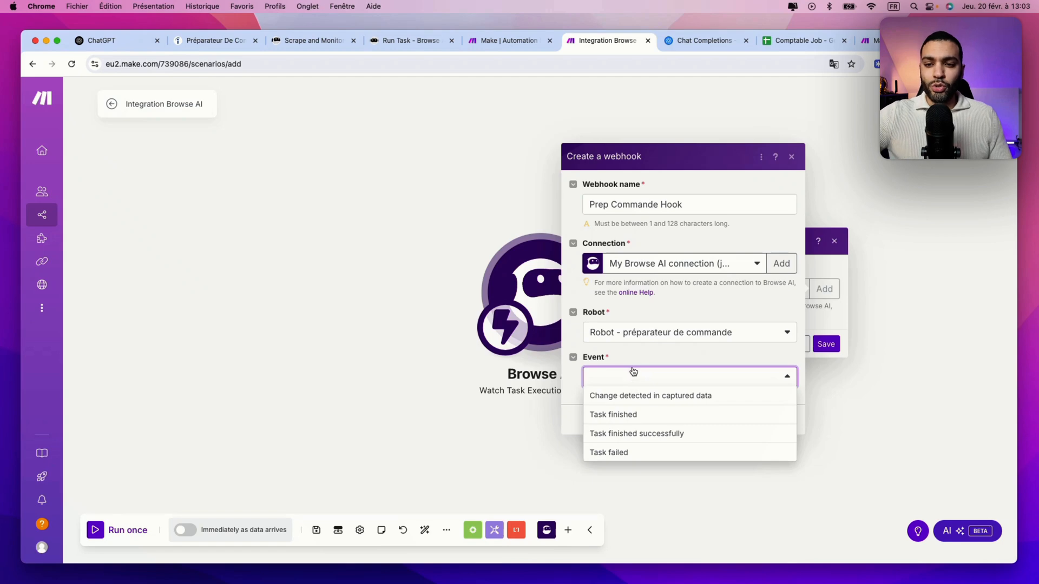
pyautogui.click(619, 437)
pyautogui.click(782, 424)
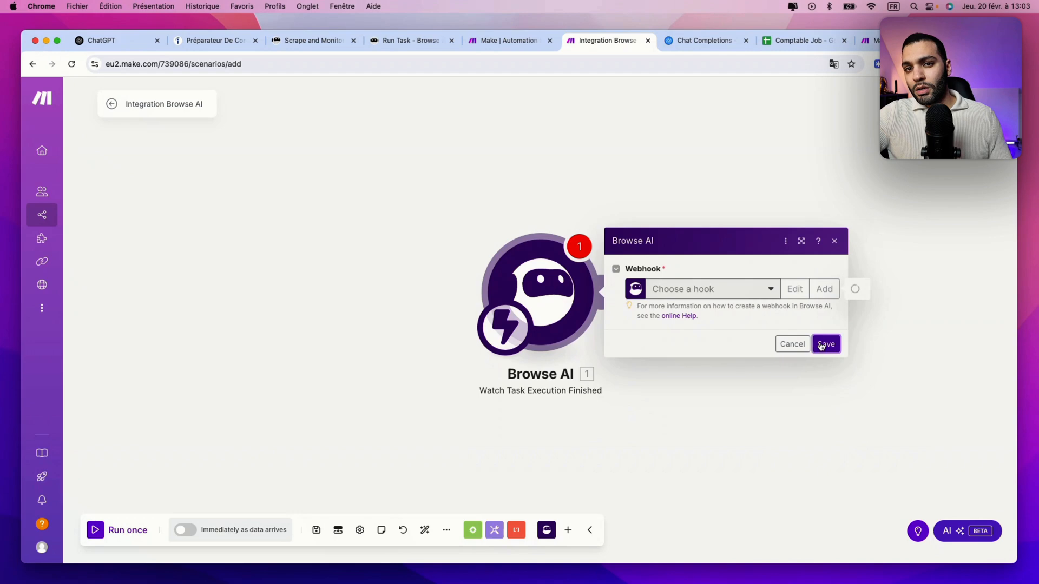
pyautogui.click(823, 361)
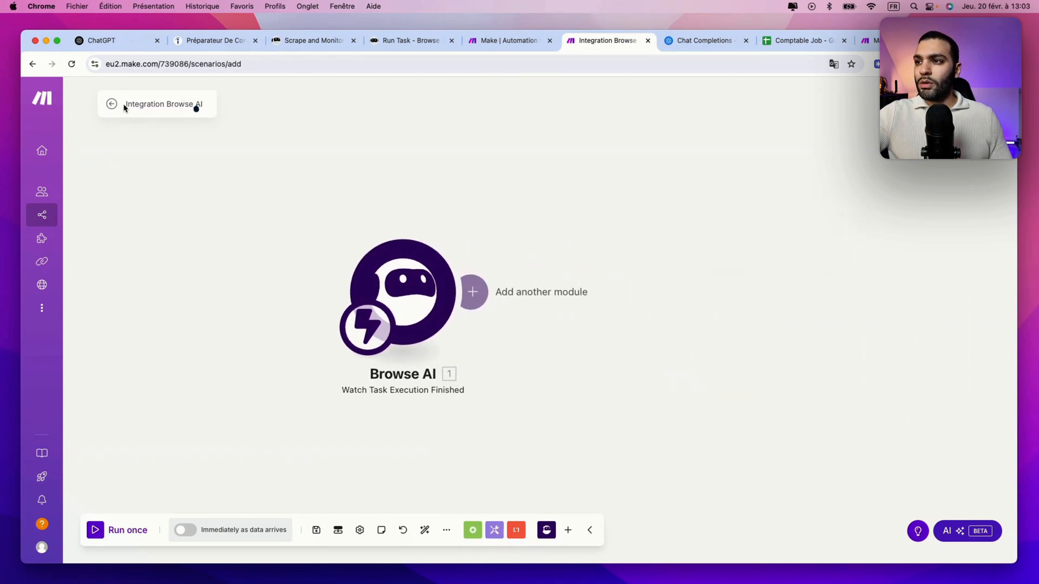
# Rename the new scenario "Prep commande - Integration Browse AI" and save it
pyautogui.write('Prep command')
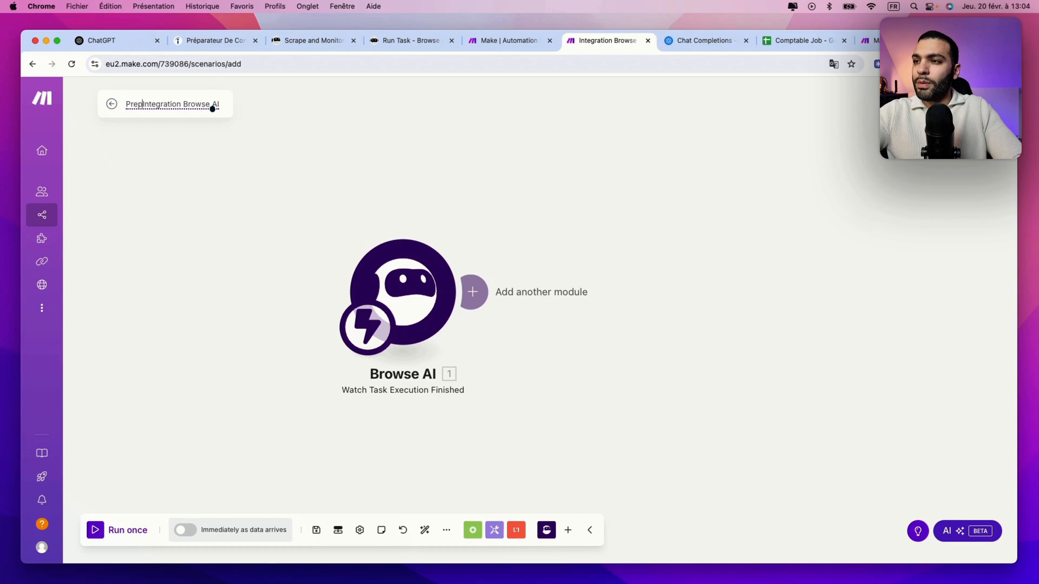
pyautogui.write('e -')
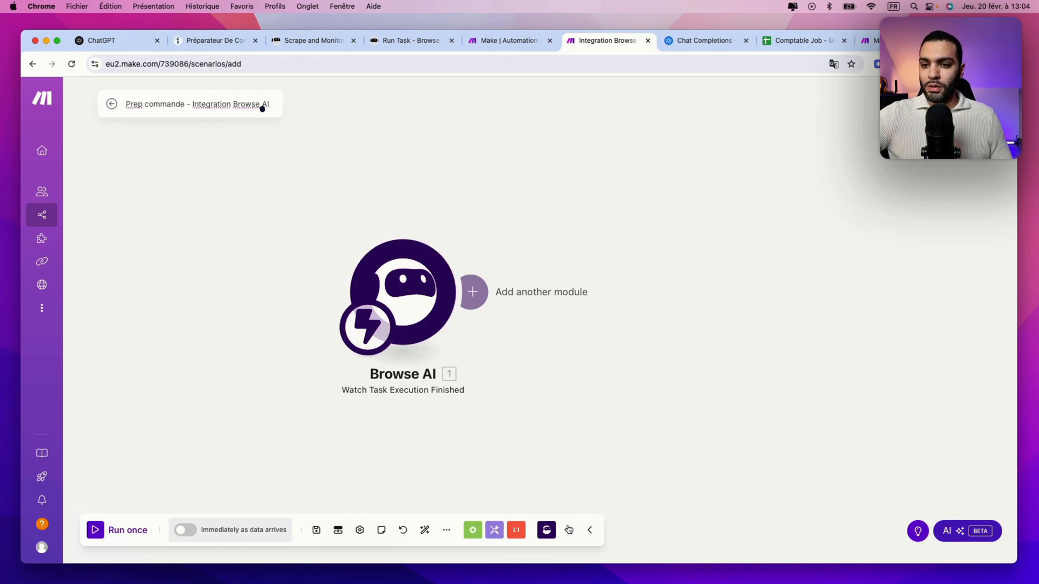
pyautogui.click(316, 529)
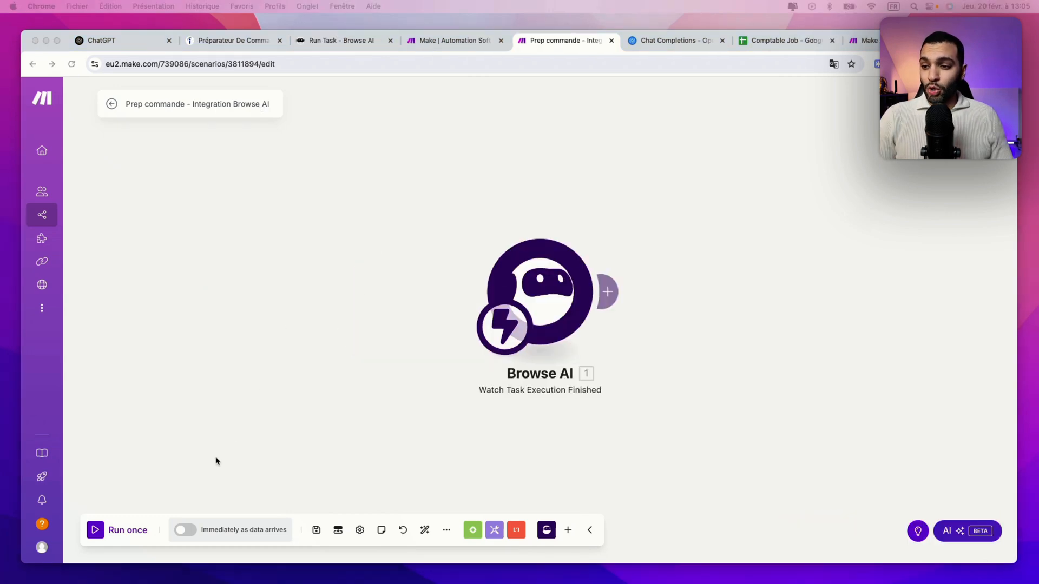
# Activate the scenario's scheduling with Run scenario set to Immediately, and save the scenario
pyautogui.click(190, 489)
pyautogui.click(185, 530)
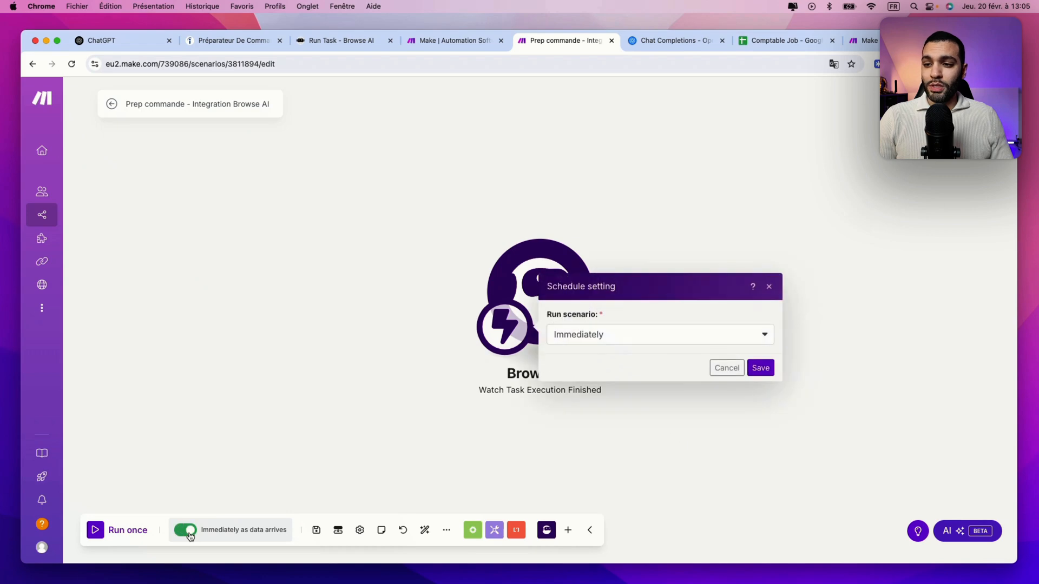
pyautogui.click(760, 369)
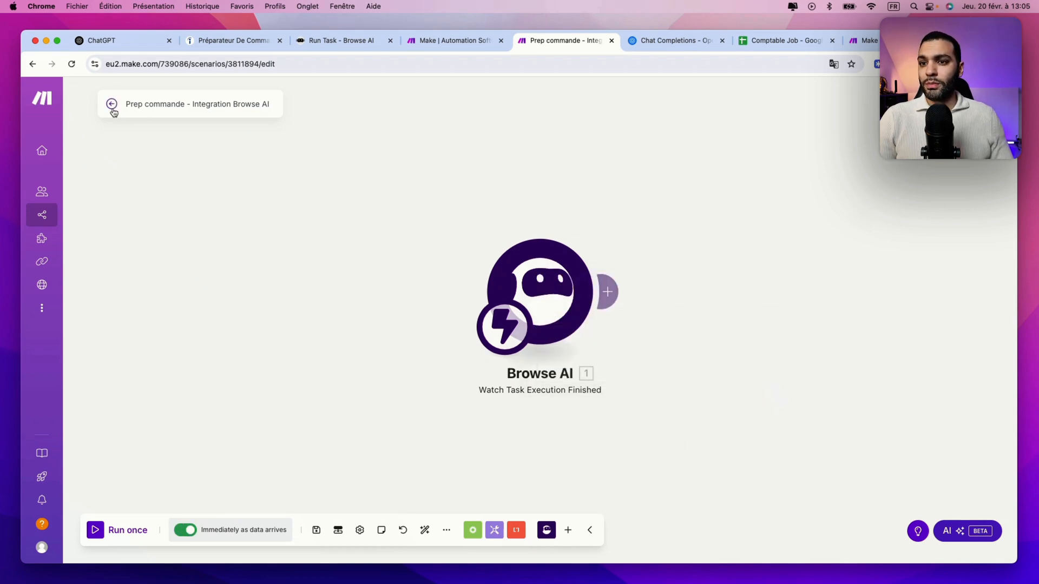
pyautogui.click(317, 534)
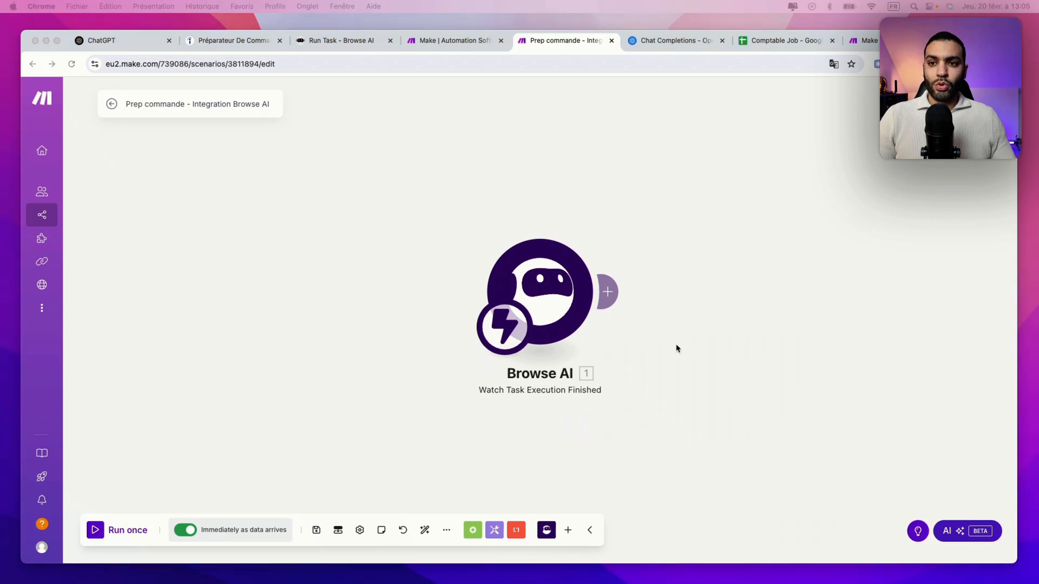
# Open the scenario "Prépa commande lancement robot Browse AI" and run it once to launch the robot
pyautogui.click(53, 214)
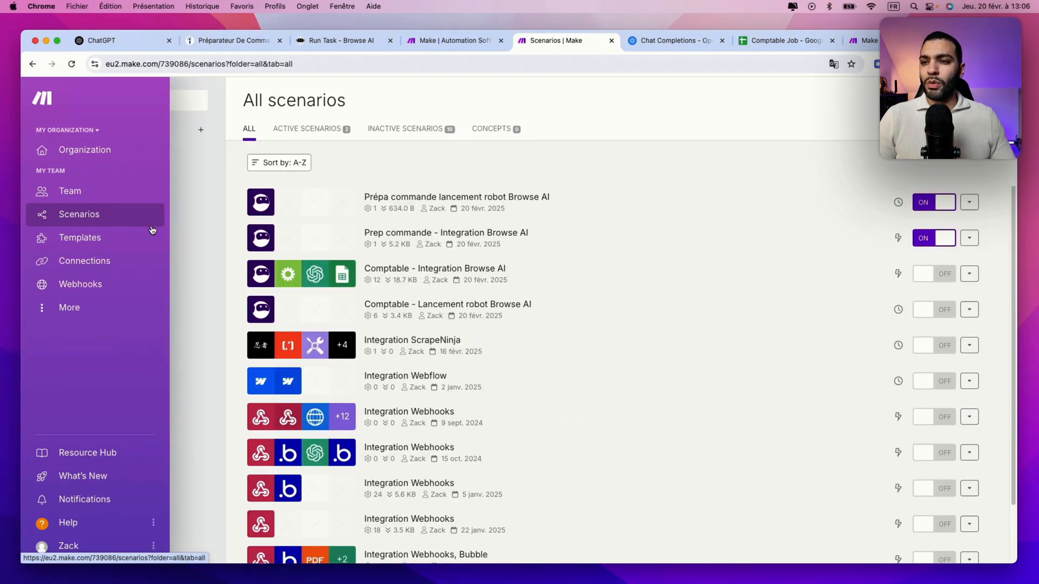
pyautogui.click(464, 203)
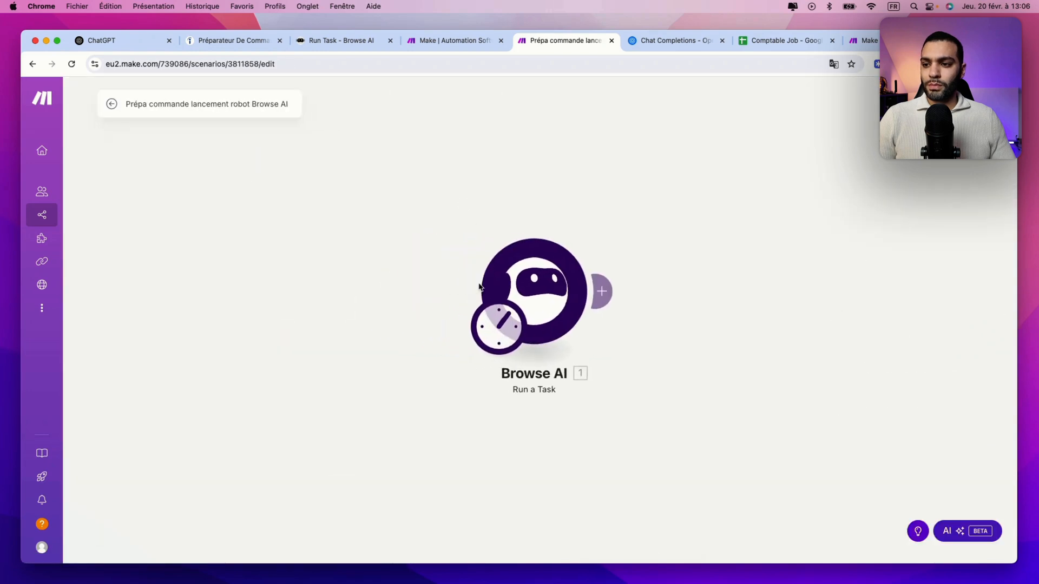
pyautogui.click(97, 534)
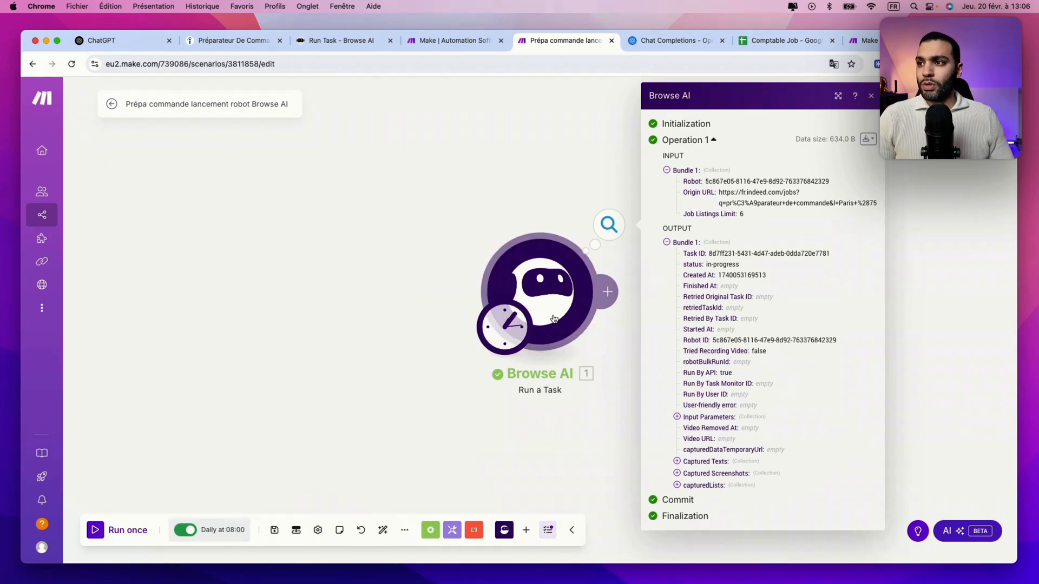
# Return to the scenarios list and open "Prep commande - Integration Browse AI" for editing
pyautogui.click(94, 220)
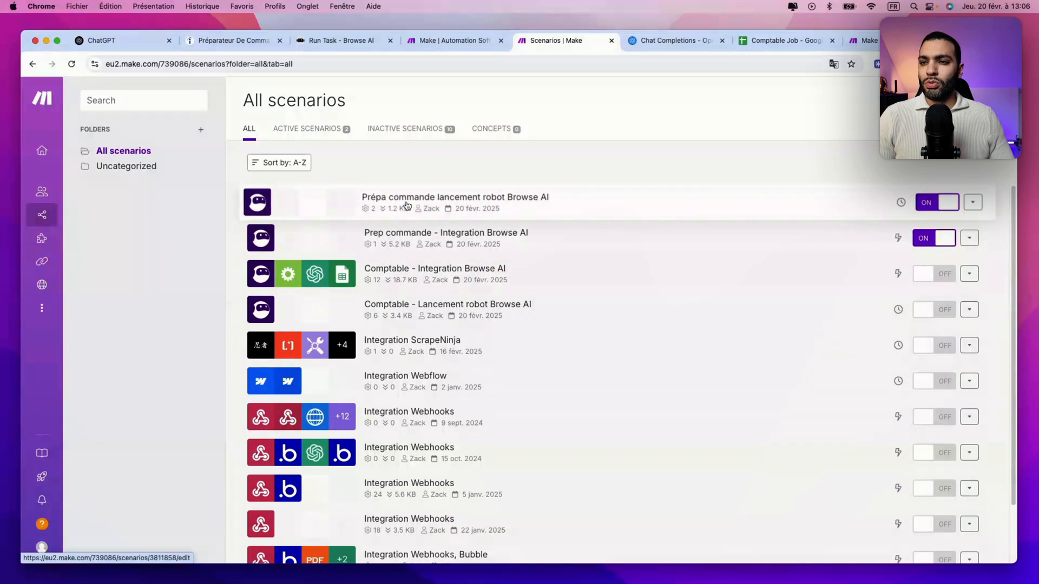
pyautogui.click(423, 243)
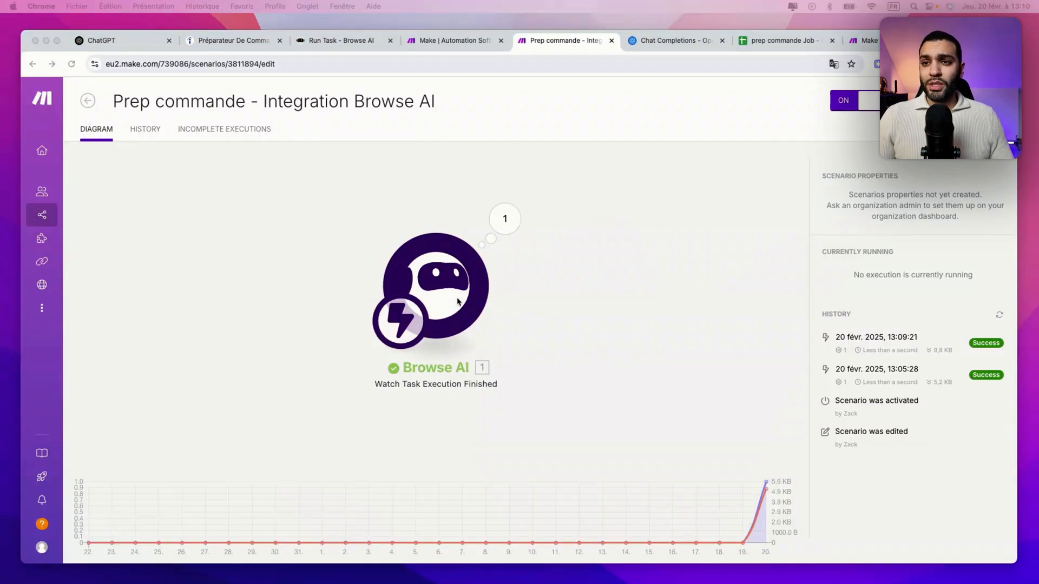
pyautogui.click(476, 306)
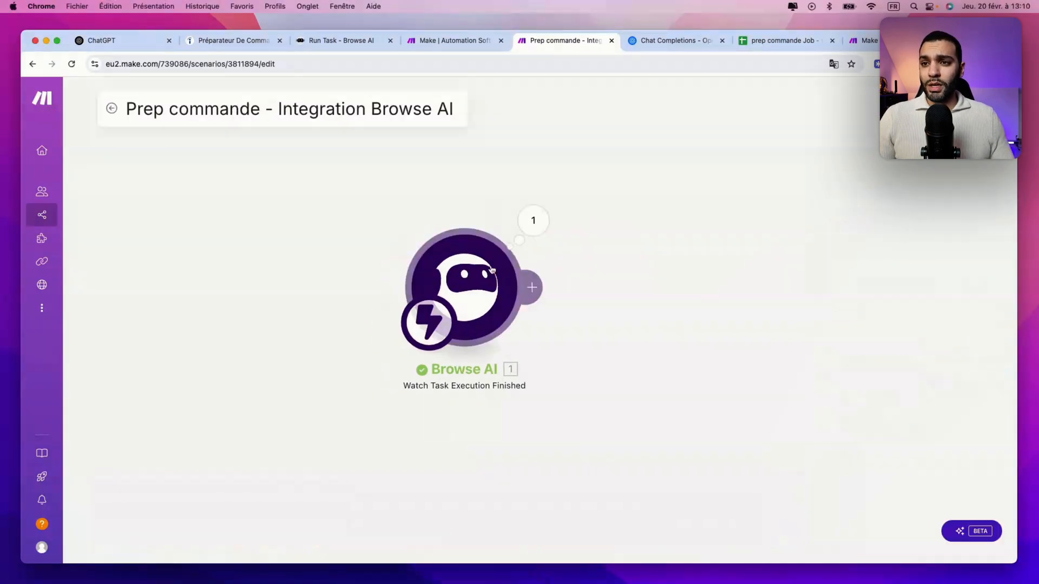
# Examine the Browse AI module's latest output, expanding Job Listings items 2 and 4 under capturedLists, and close the output
pyautogui.click(606, 230)
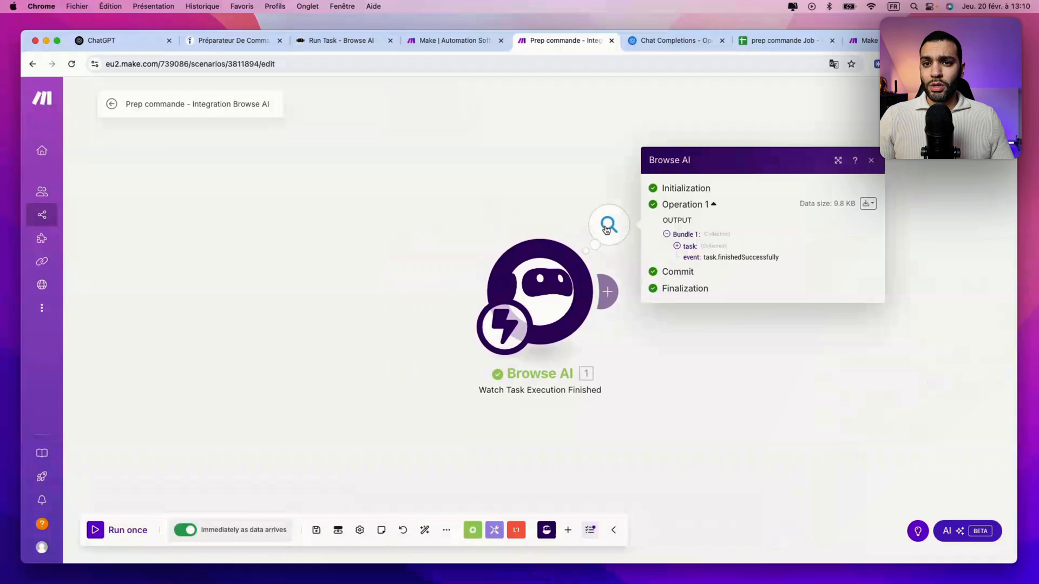
pyautogui.click(677, 247)
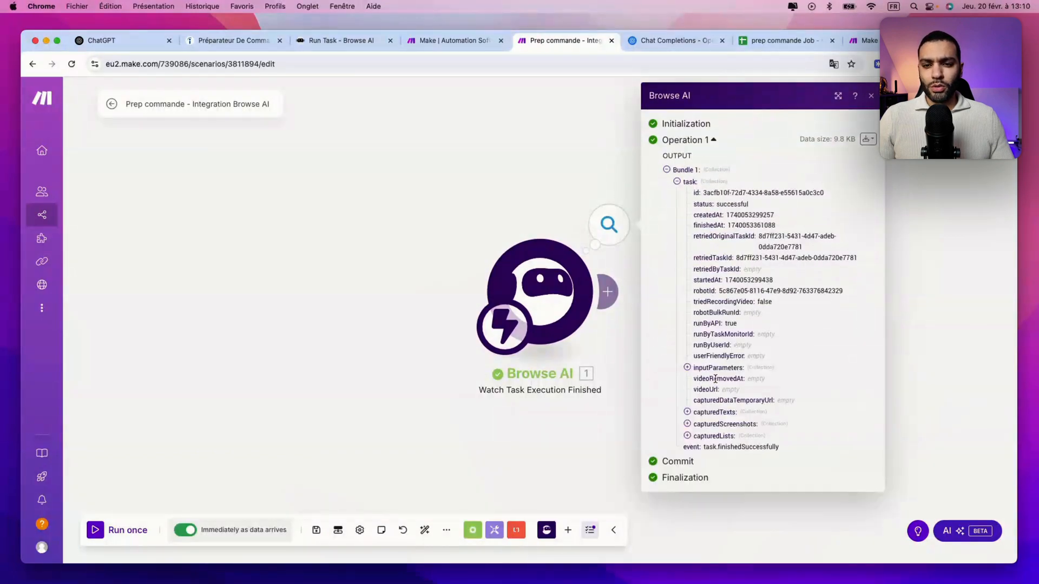
pyautogui.click(687, 436)
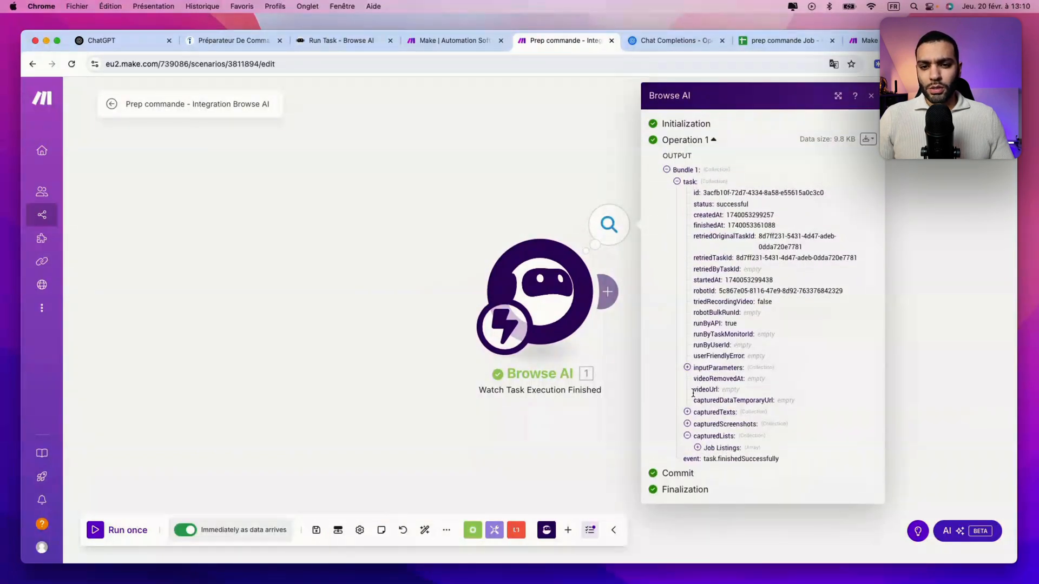
pyautogui.click(698, 448)
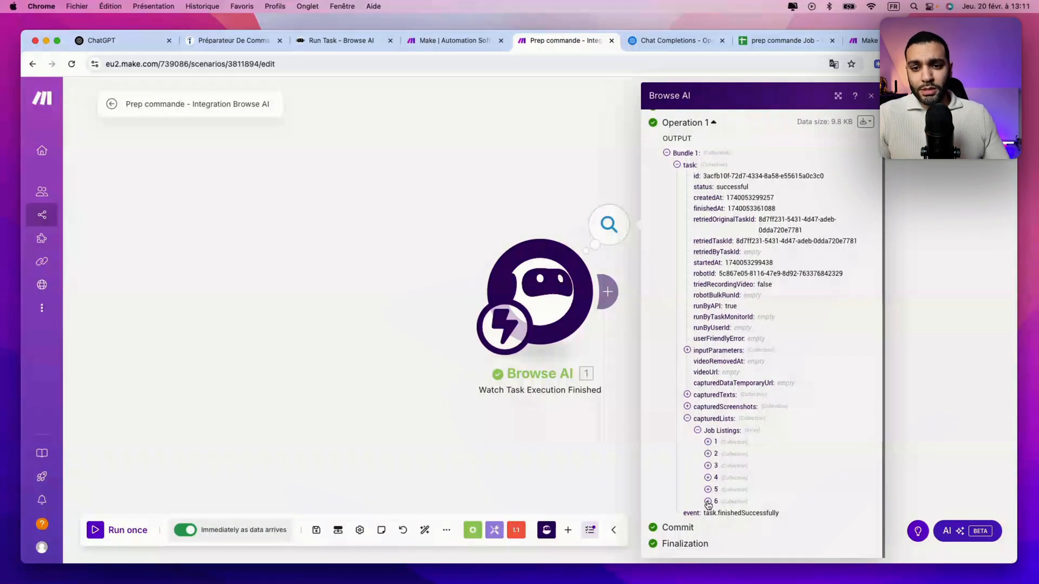
pyautogui.click(707, 454)
pyautogui.scroll(-3, 750, 454)
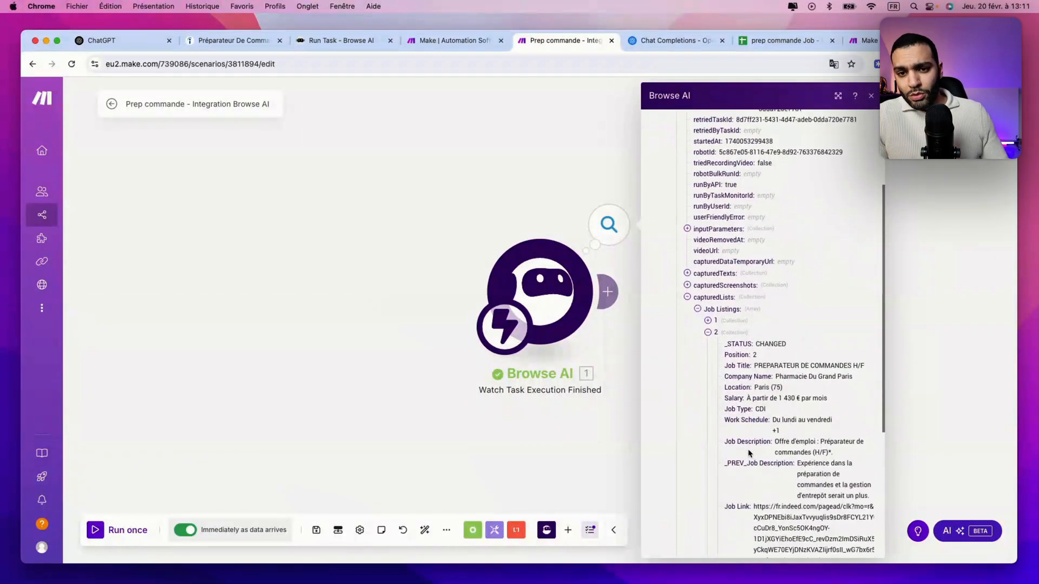
pyautogui.scroll(-5, 749, 453)
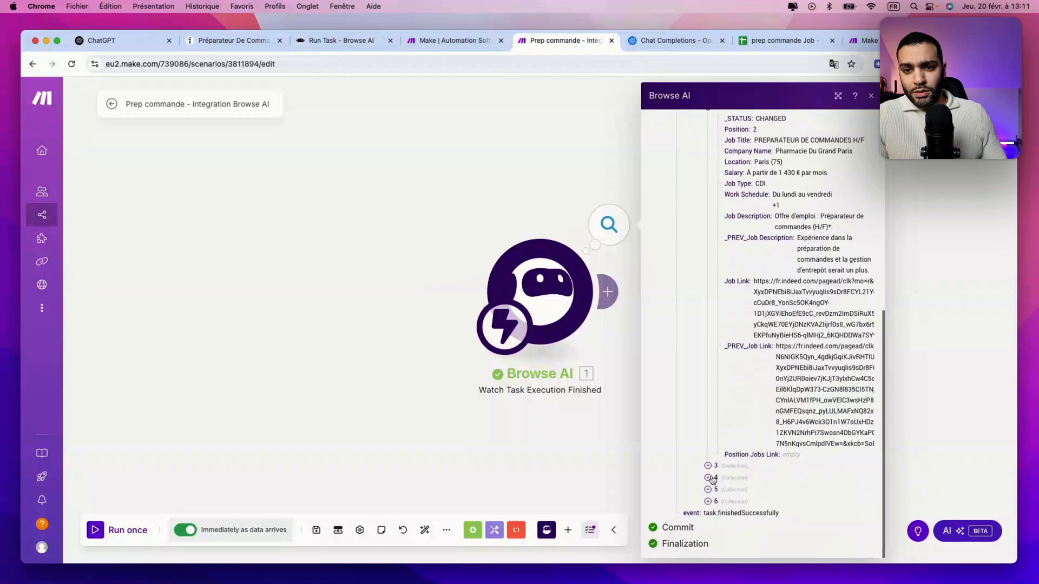
pyautogui.click(708, 478)
pyautogui.scroll(-5, 719, 465)
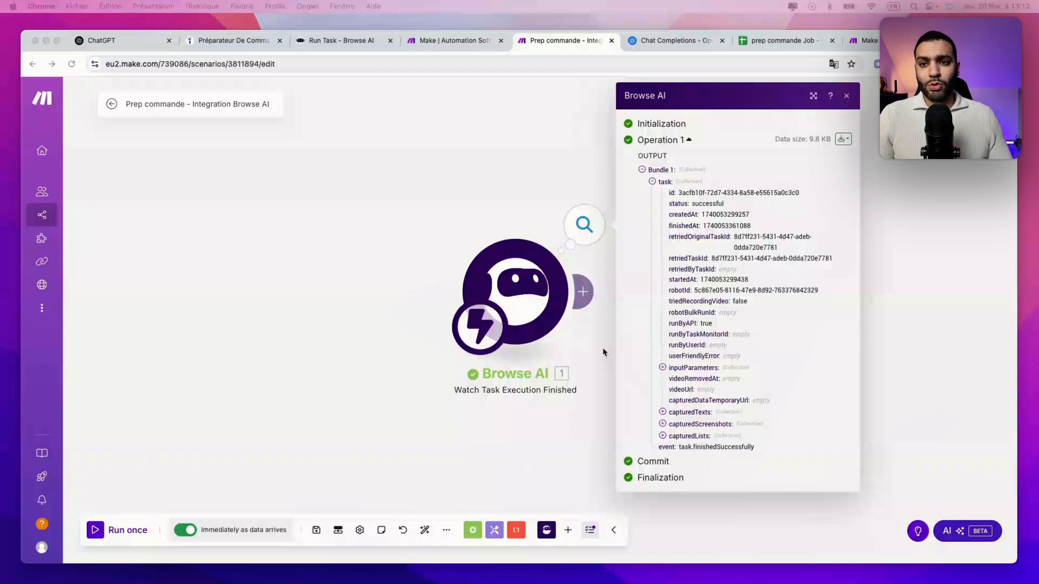
pyautogui.click(846, 97)
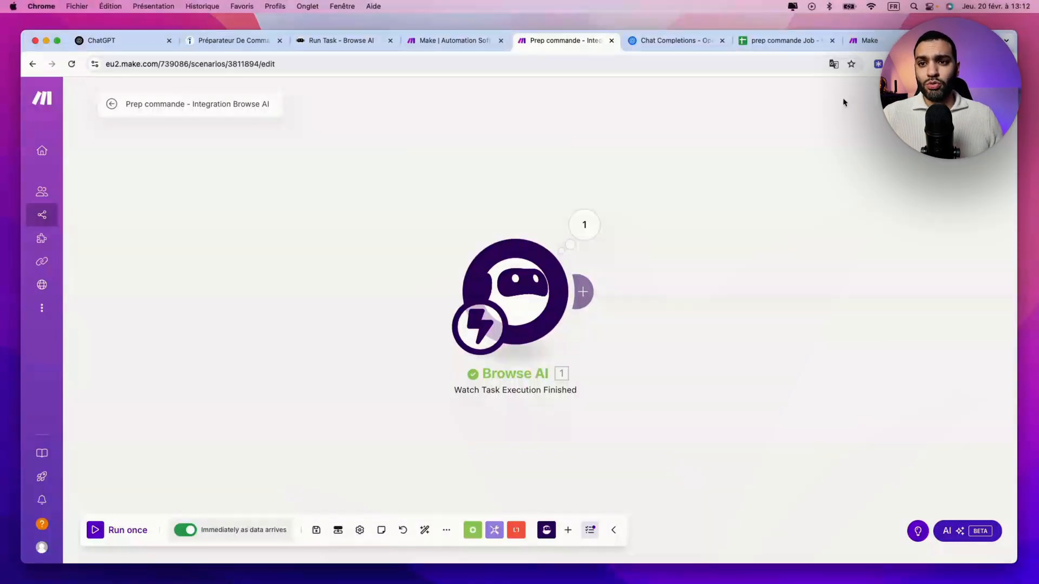
# Add a Flow Control Iterator after the Browse AI module, with the Job Listings[] array from task capturedLists as its source
pyautogui.click(583, 292)
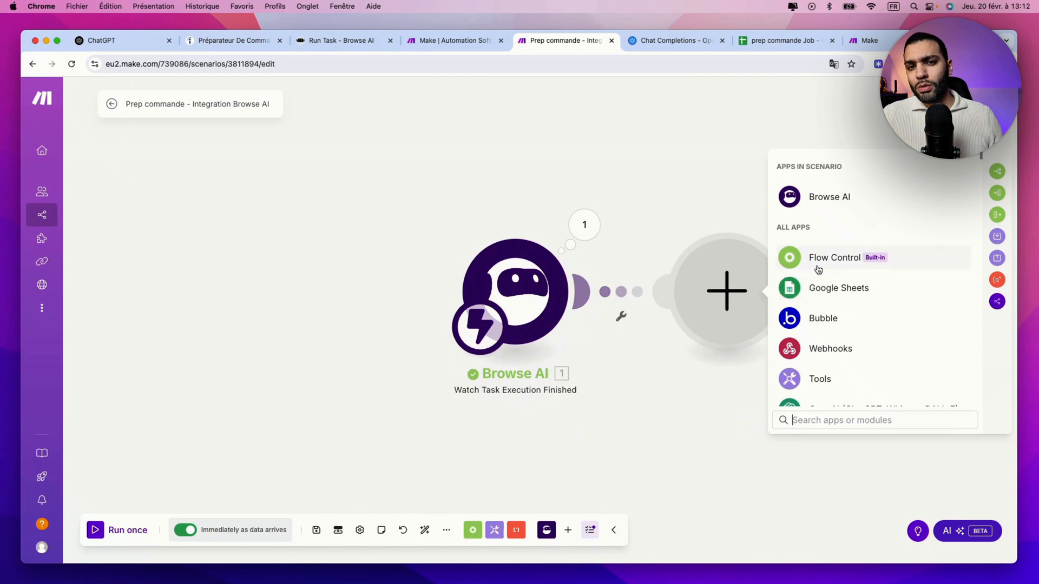
pyautogui.click(818, 269)
pyautogui.click(828, 301)
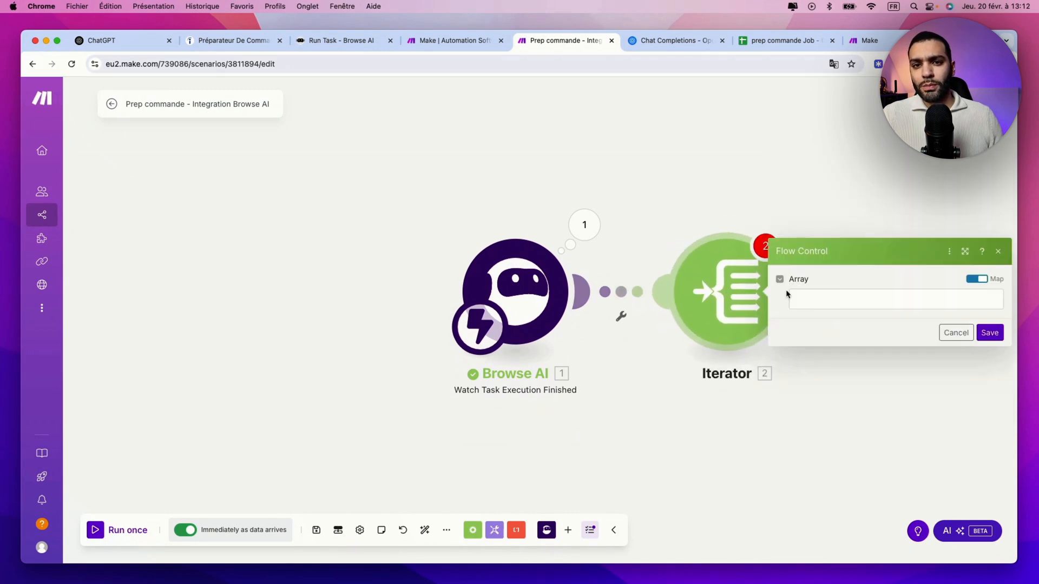
pyautogui.click(901, 304)
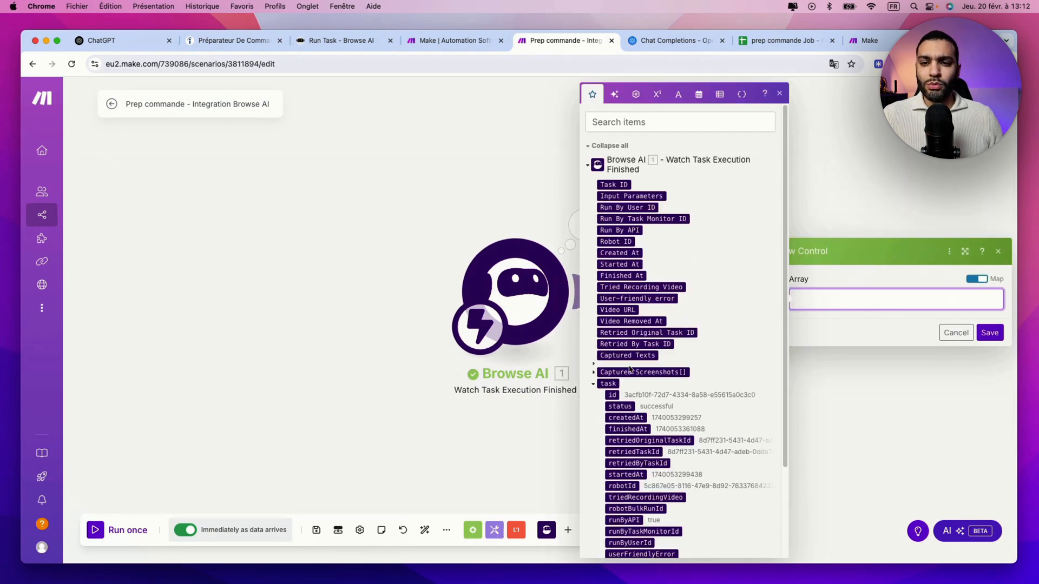
pyautogui.scroll(-5, 643, 476)
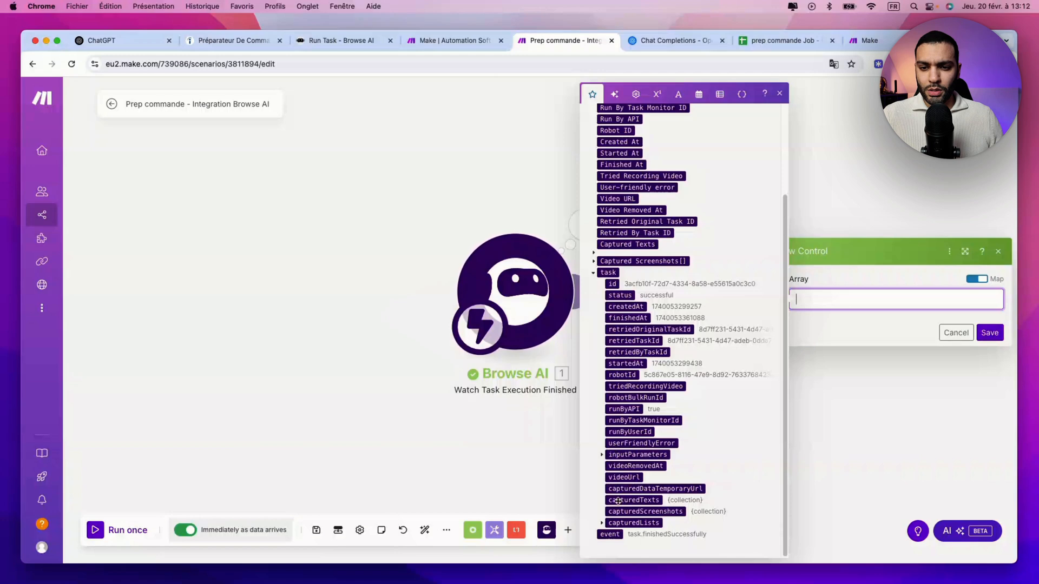
pyautogui.click(602, 523)
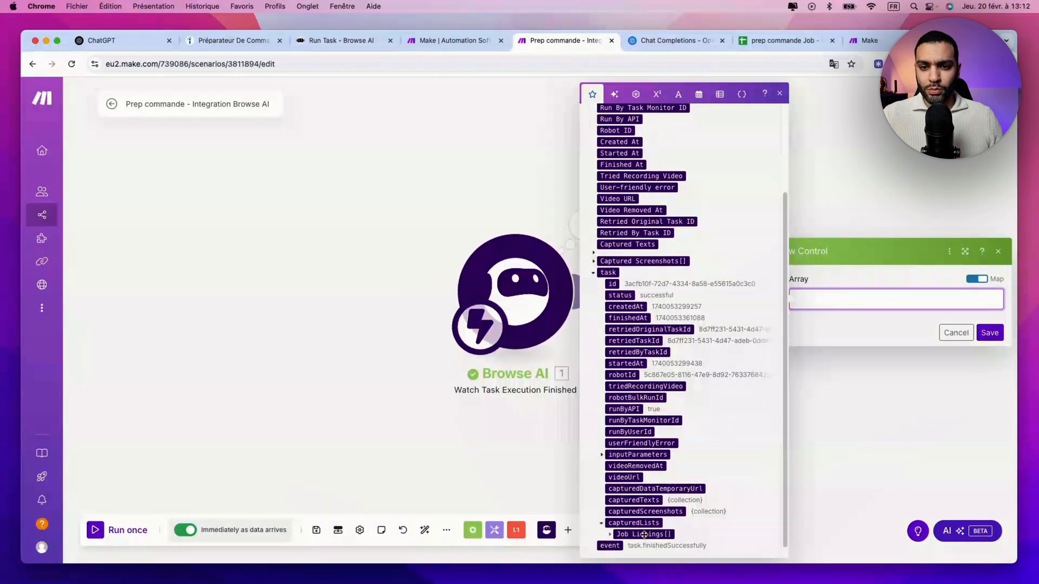
pyautogui.click(644, 534)
pyautogui.click(541, 444)
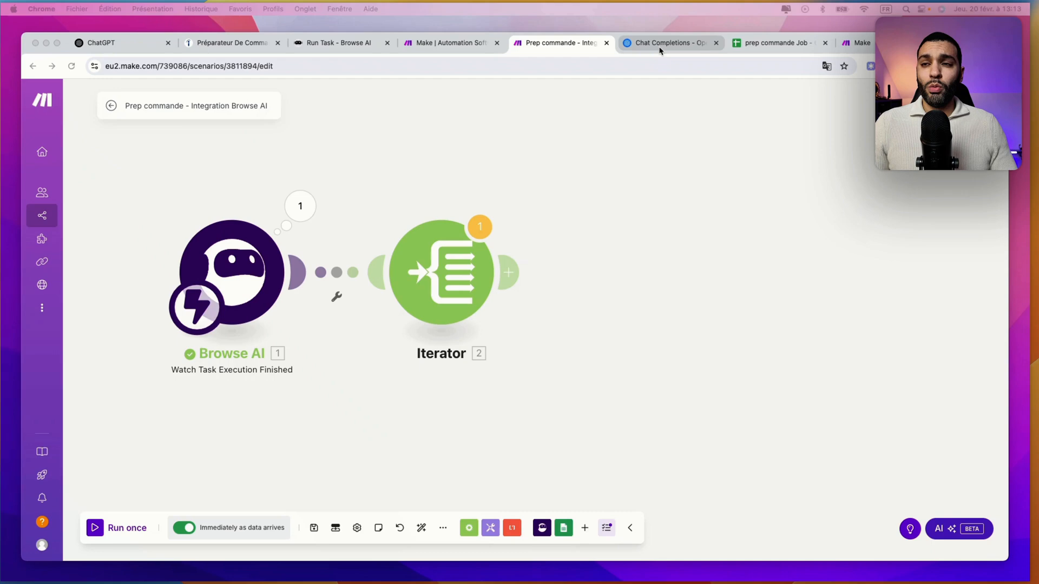
# Switch to the OpenAI platform and review the name and system instructions of the assistant "Lettre de motivation BOT"
pyautogui.click(659, 49)
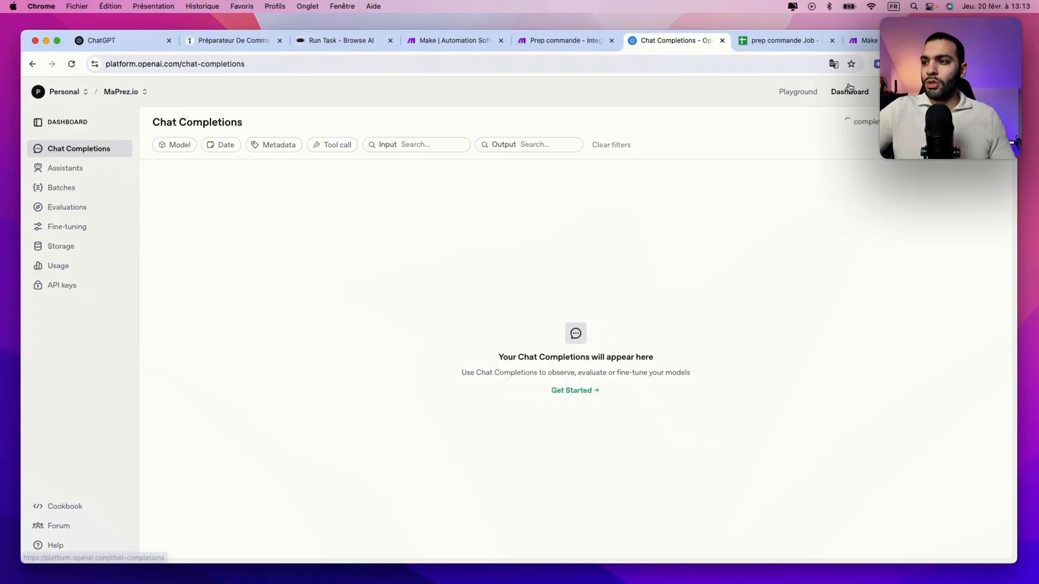
pyautogui.click(64, 168)
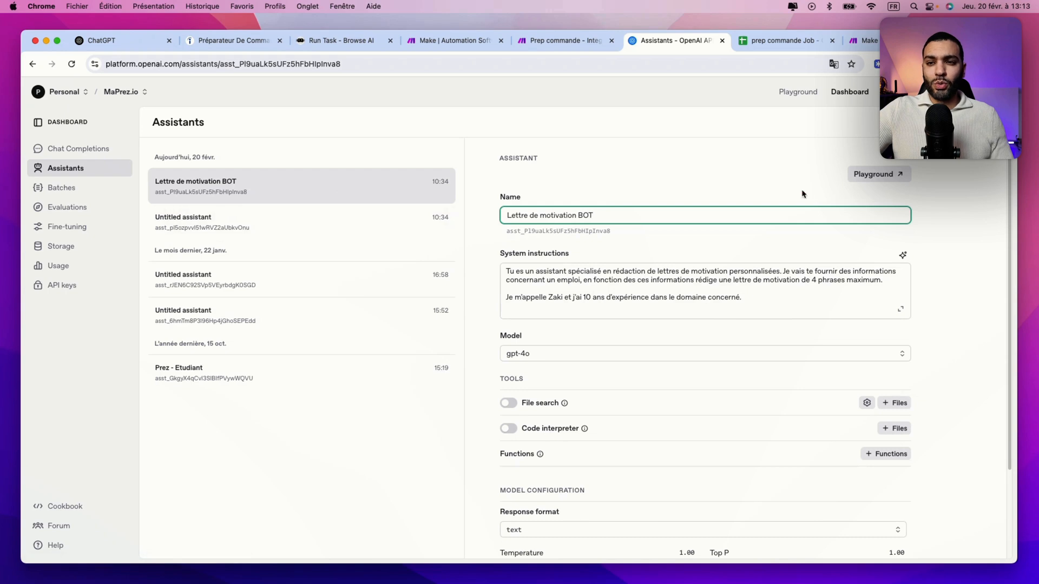
pyautogui.moveTo(602, 215); pyautogui.dragTo(487, 216)
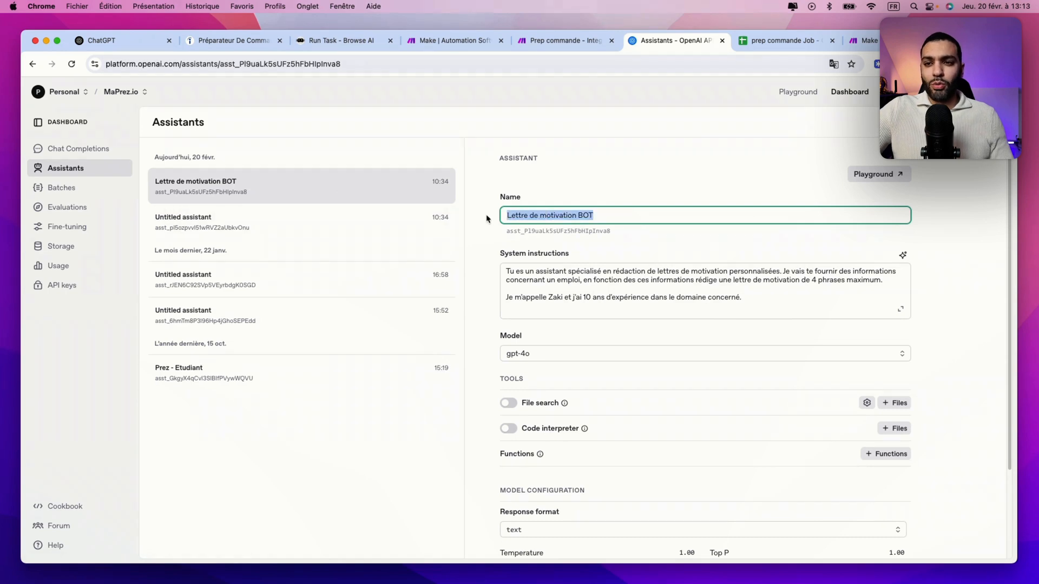
pyautogui.click(548, 271)
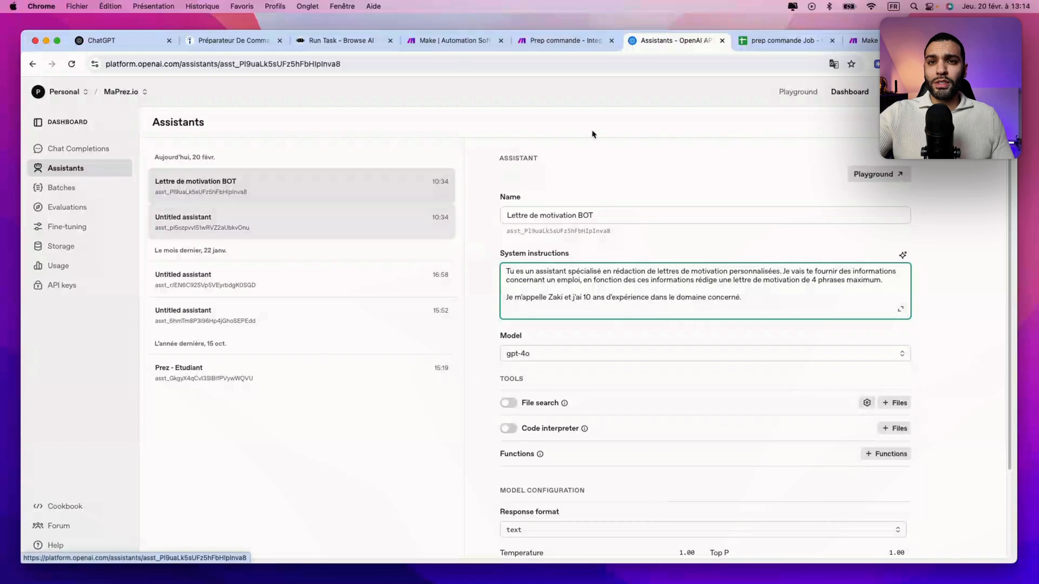
# Switch to the "prep commande Job" spreadsheet in Google Sheets and review the header row of the Resultats sheet
pyautogui.click(755, 44)
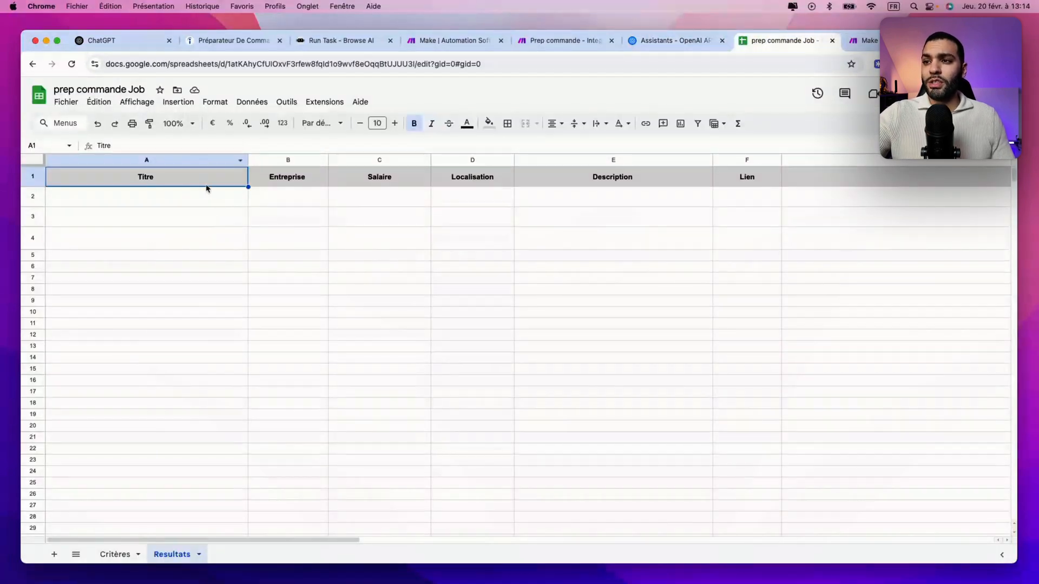
pyautogui.click(267, 180)
pyautogui.click(385, 184)
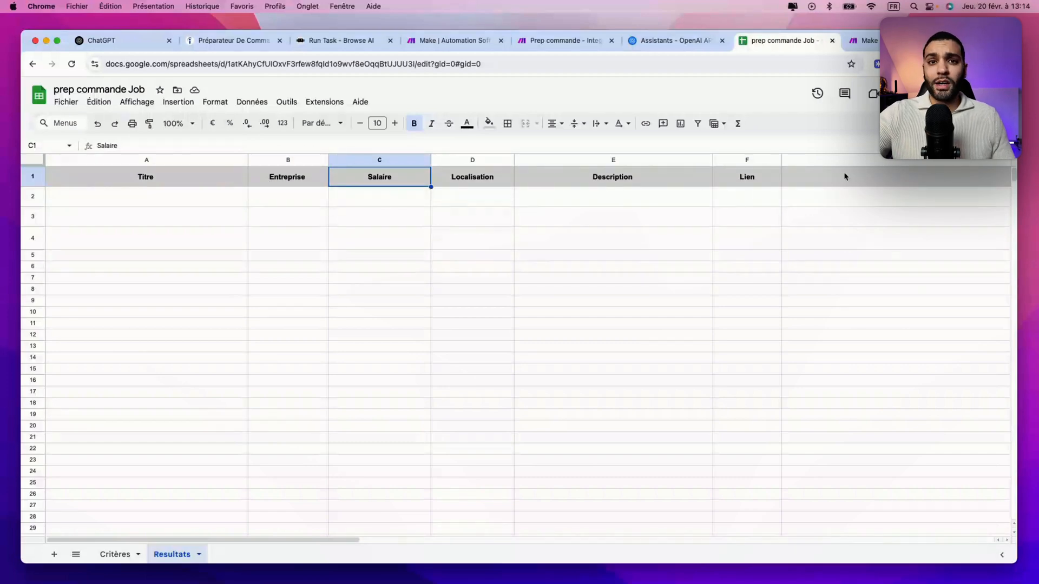
pyautogui.click(836, 185)
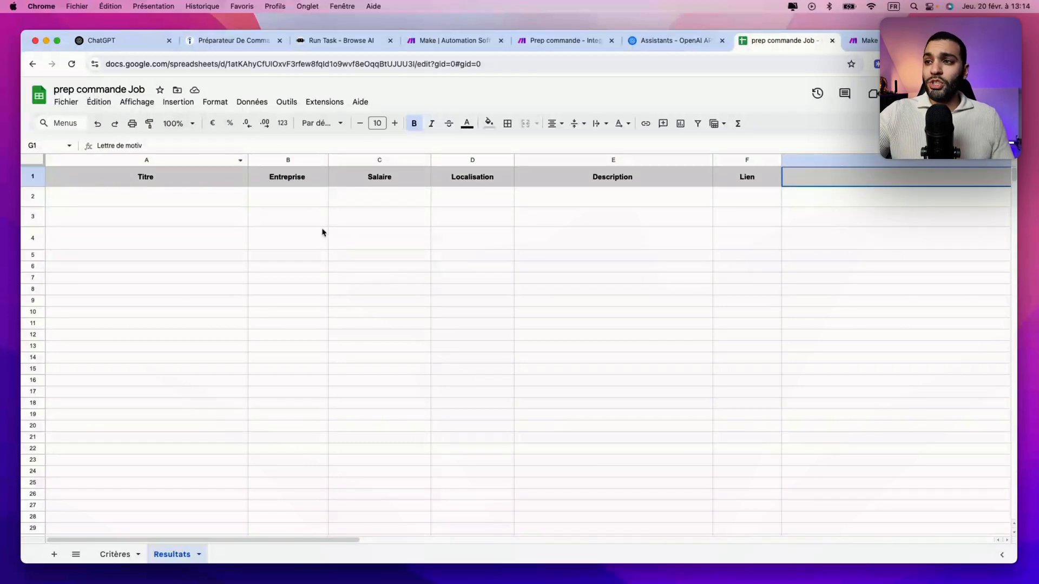
pyautogui.moveTo(154, 183); pyautogui.dragTo(835, 187)
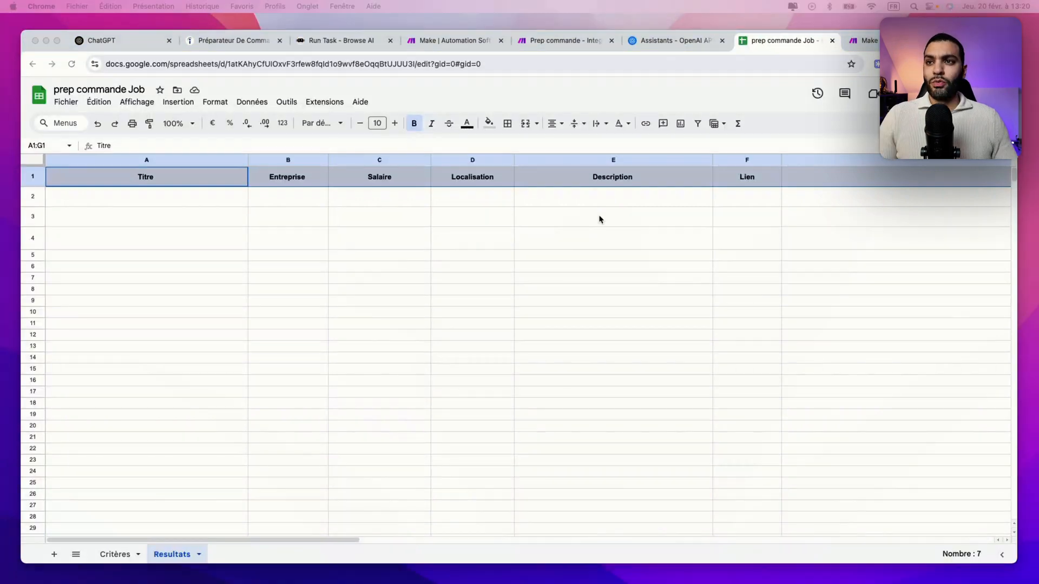
# Return to the Make scenario and add OpenAI's Message an Assistant module after the Iterator
pyautogui.click(546, 42)
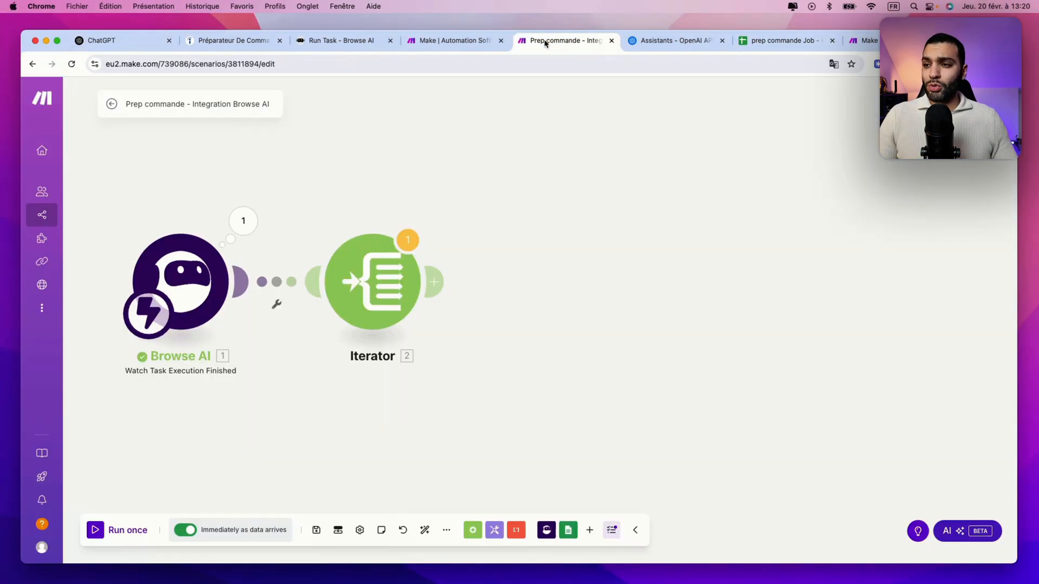
pyautogui.click(440, 286)
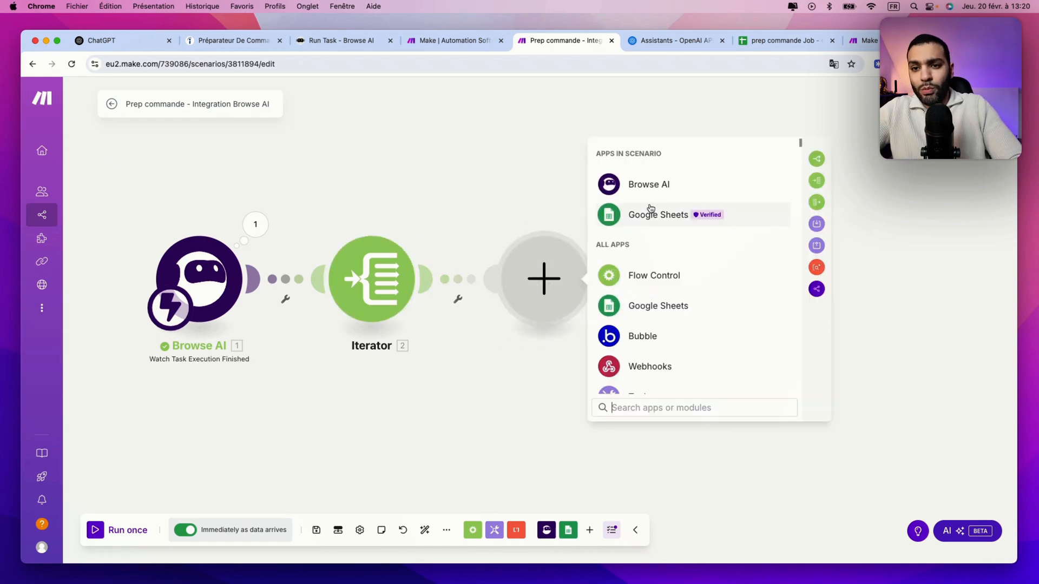
pyautogui.write('p')
pyautogui.write('pen')
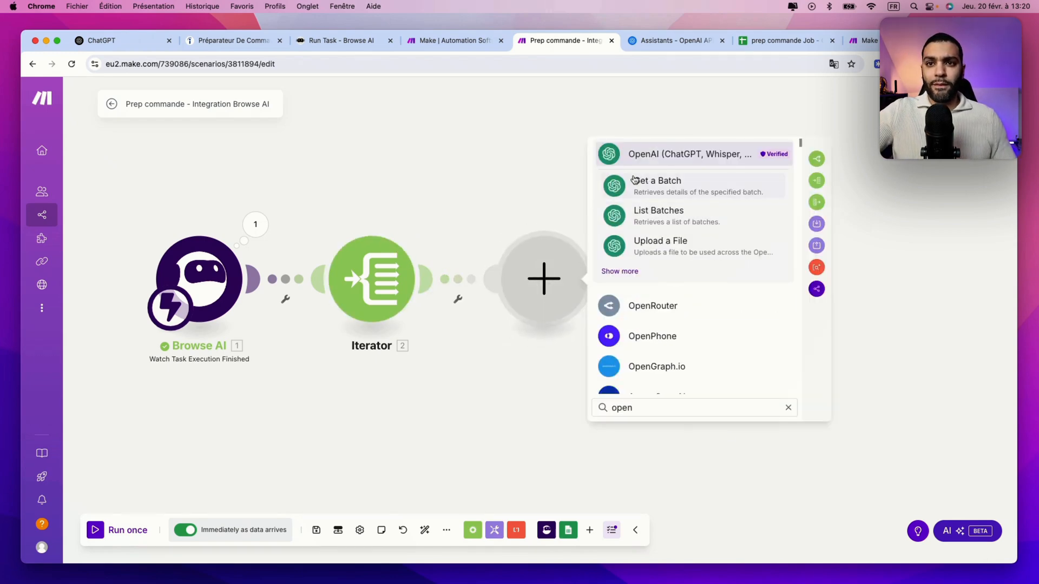
pyautogui.click(671, 161)
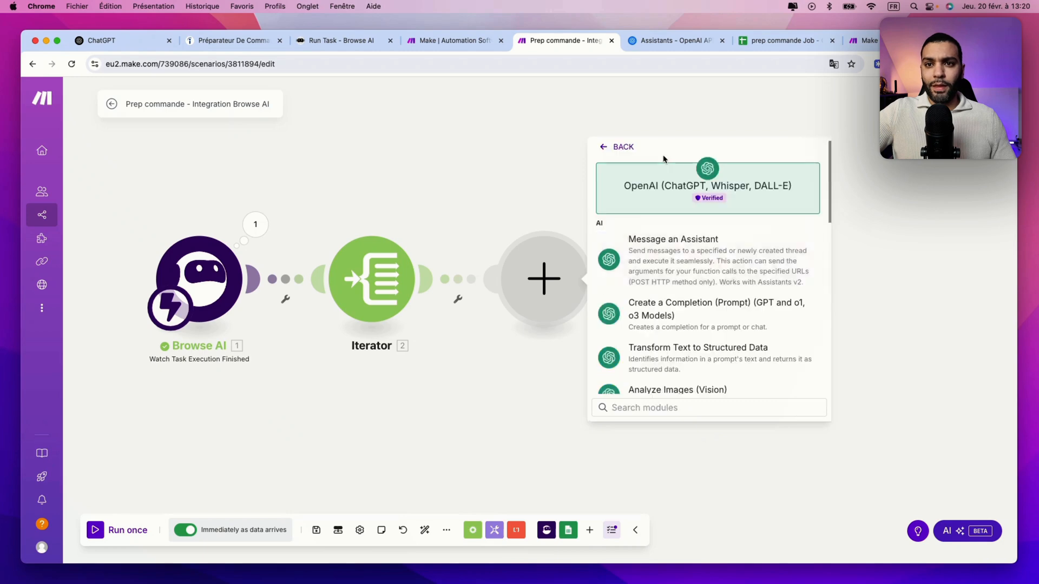
pyautogui.click(680, 267)
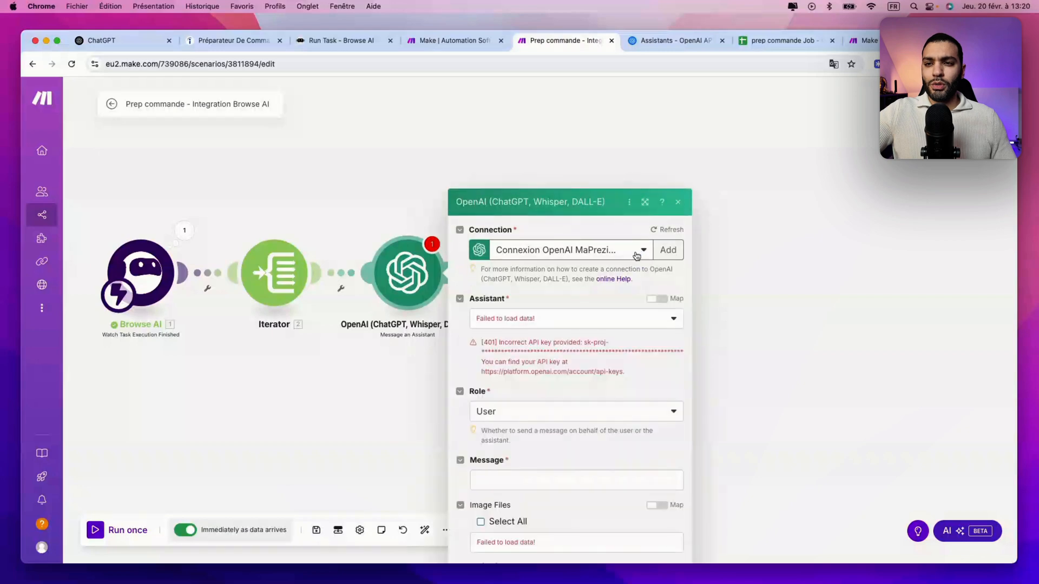
# Create an OpenAI connection named "LM Assitant conex" for the module, paste the API key, and save it
pyautogui.click(610, 213)
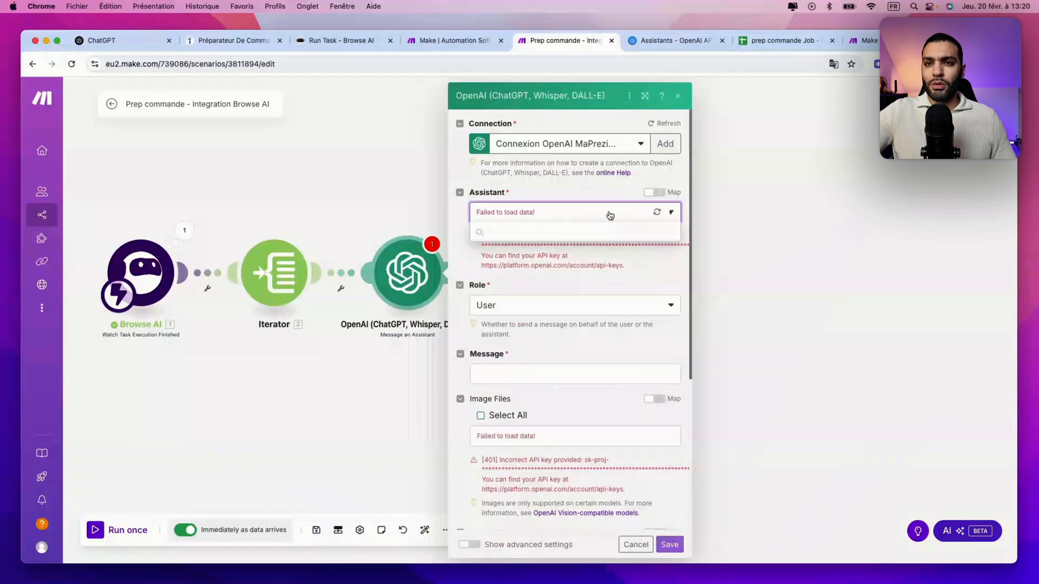
pyautogui.click(664, 143)
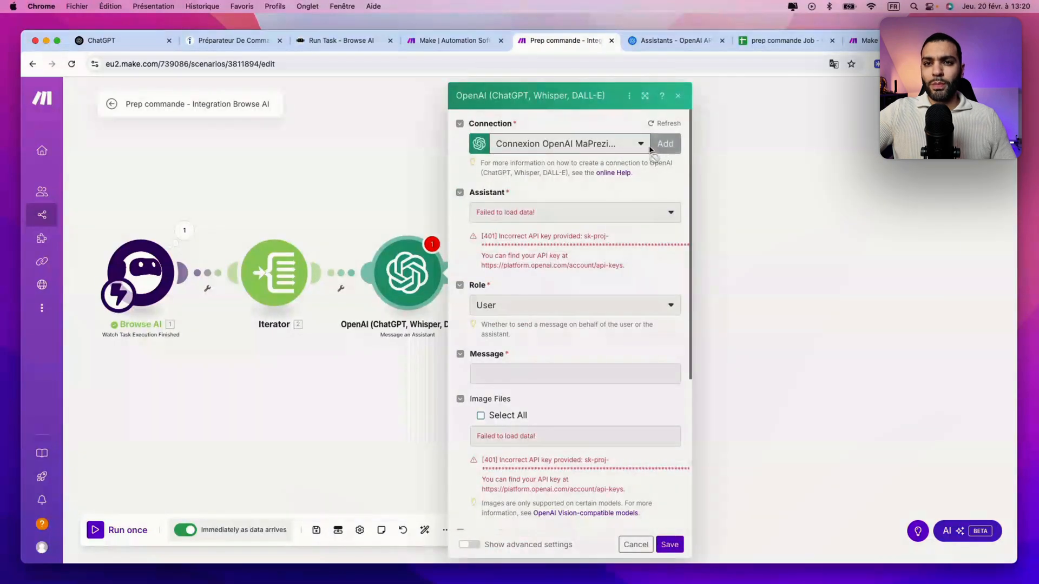
pyautogui.click(664, 143)
pyautogui.tripleClick(709, 145)
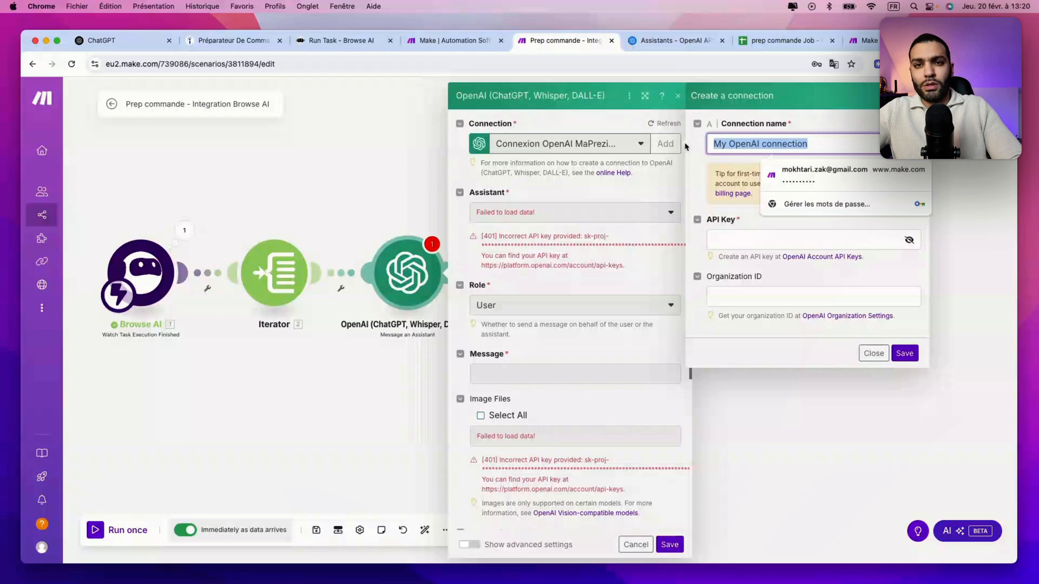
pyautogui.write('LM Assi')
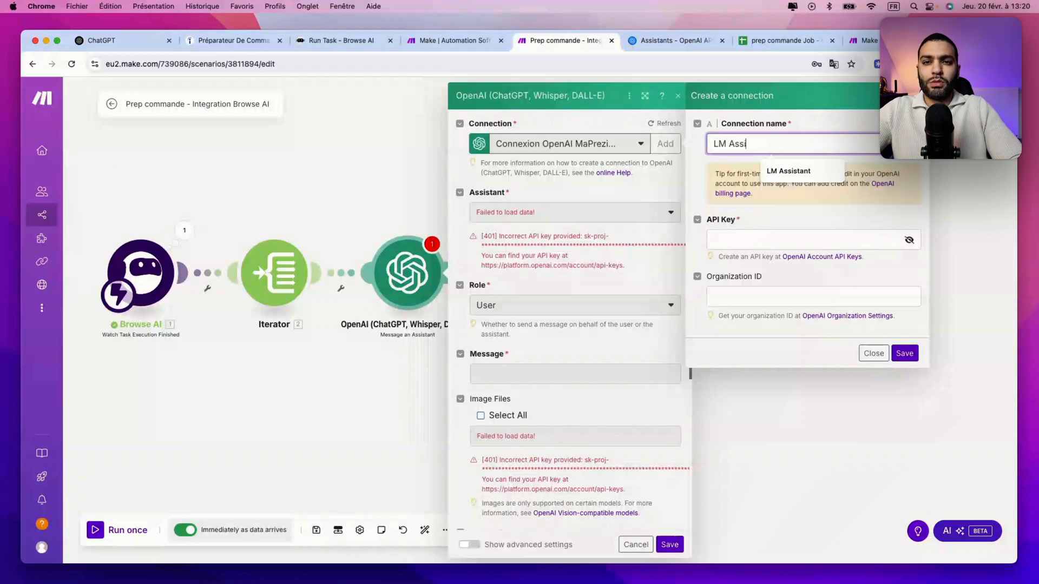
pyautogui.write('tant conex')
pyautogui.click(744, 238)
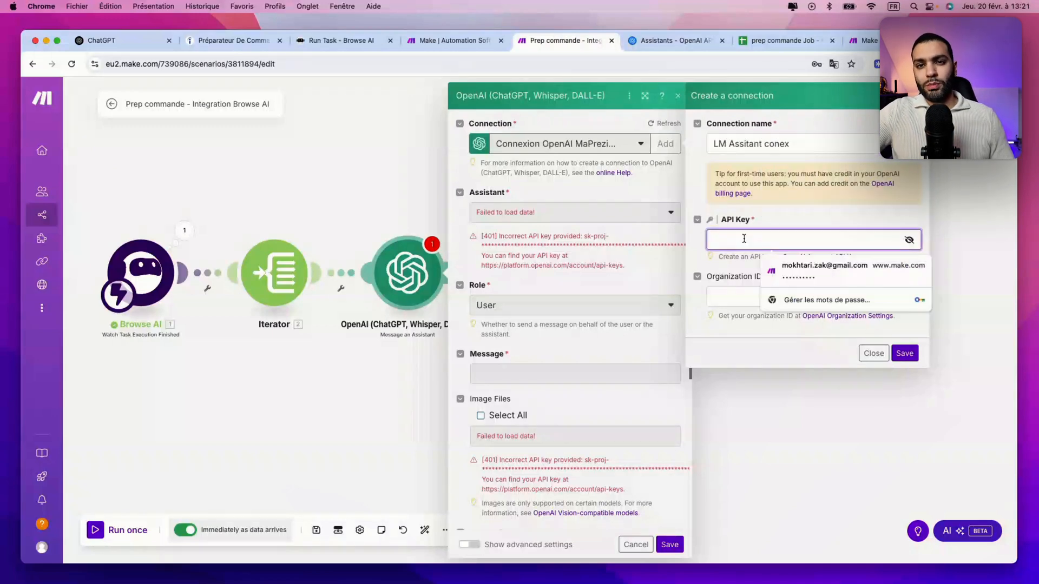
pyautogui.press('super+v')
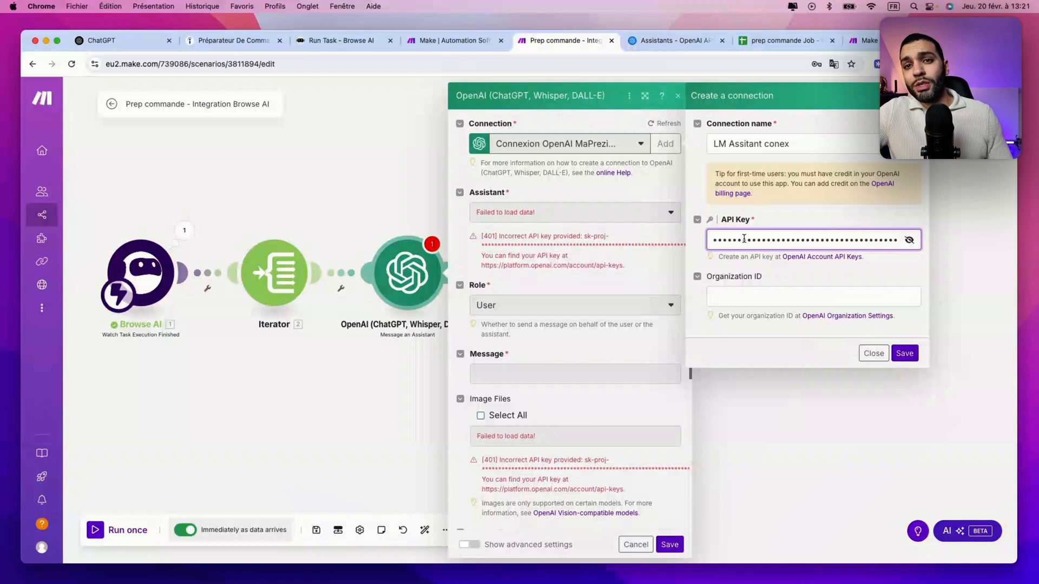
pyautogui.click(905, 353)
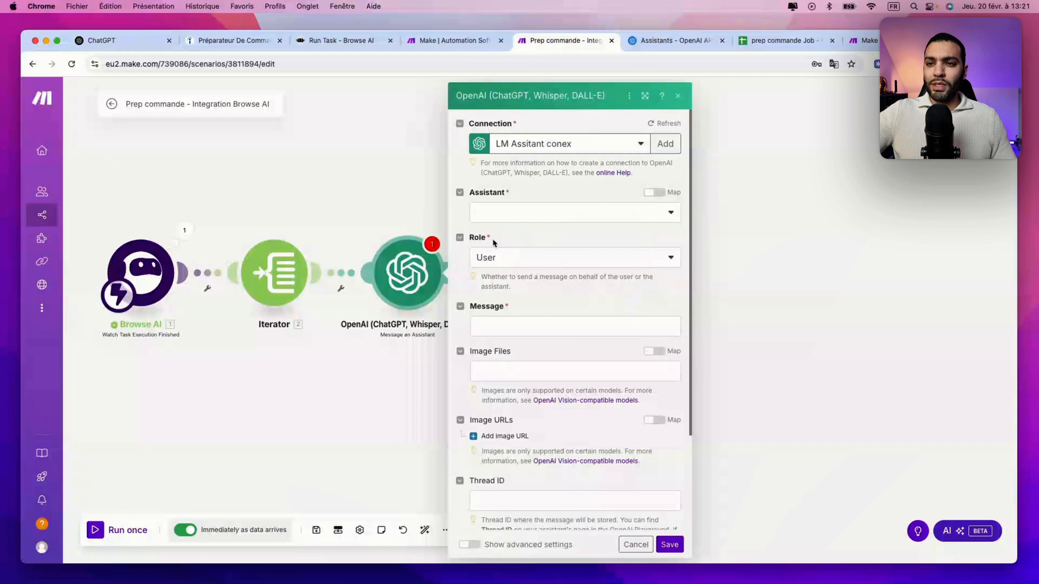
# Choose the assistant "Lettre de motivation BOT (gpt-4o)" and enter the message text "Intitulé du poste : Nom de l'entreprise : Description :"
pyautogui.click(499, 217)
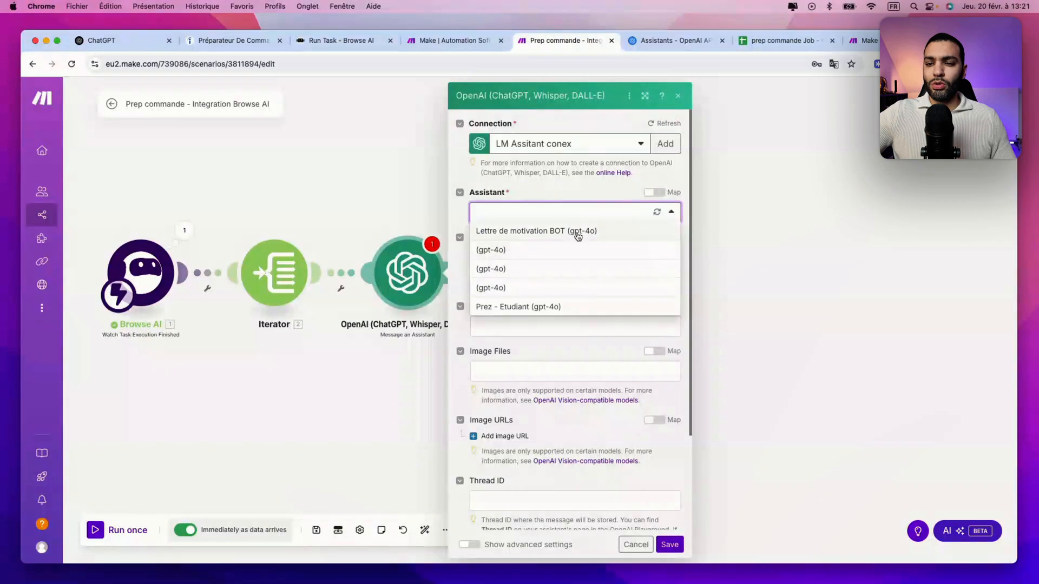
pyautogui.click(578, 233)
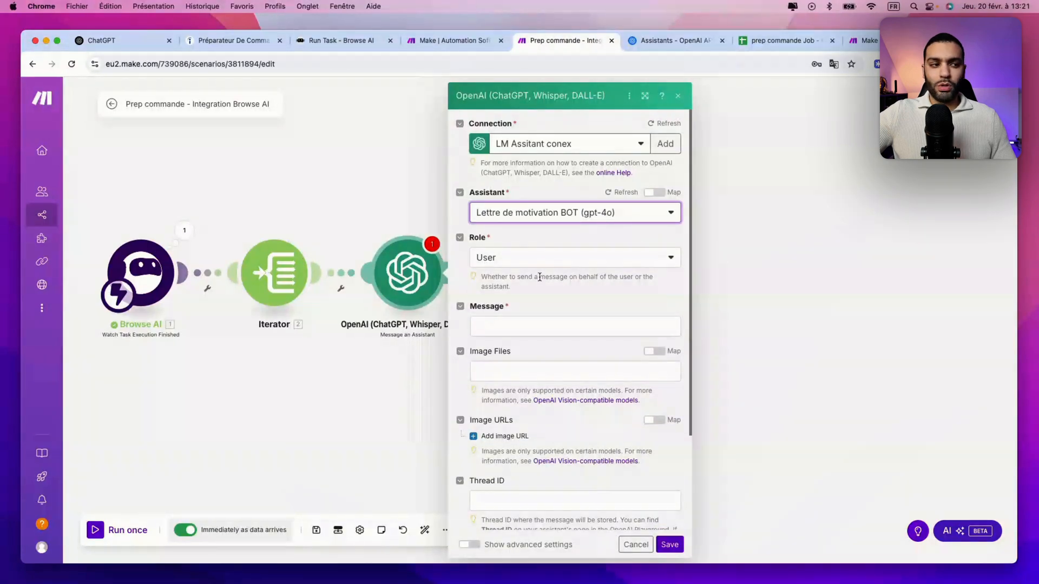
pyautogui.click(492, 327)
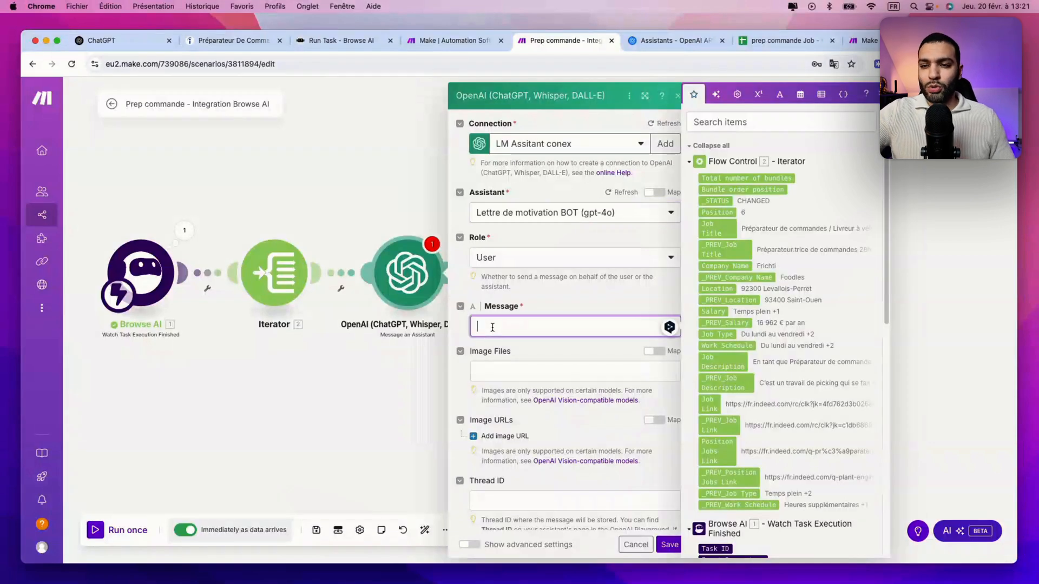
pyautogui.write("Intitulé du poste : Nom de l'entreprise : Description :")
# Insert the Iterator's Job Title, Company Name and Job Description after their message labels, separated by commas, and save the OpenAI module
pyautogui.click(551, 327)
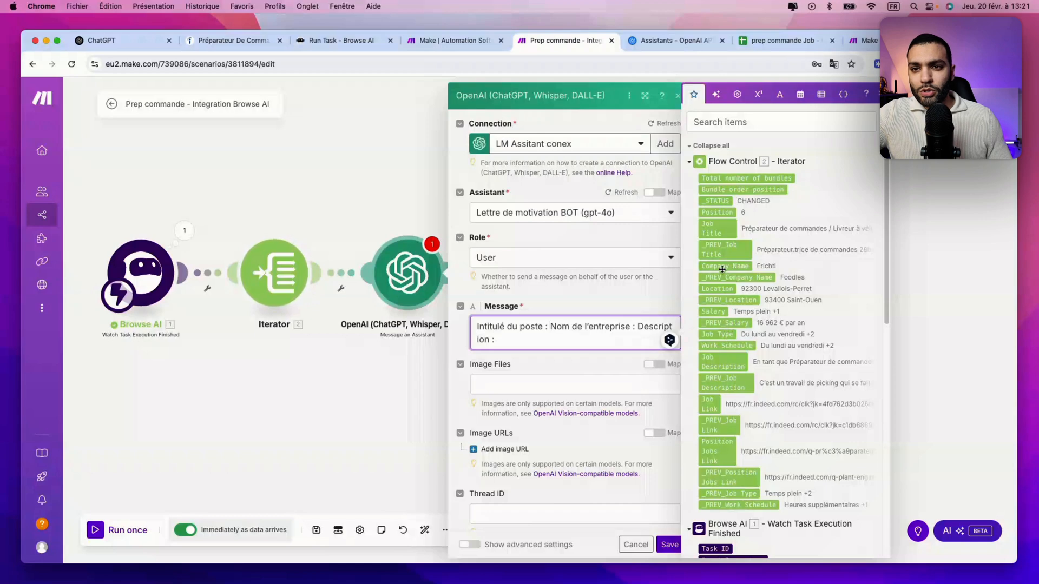
pyautogui.click(713, 228)
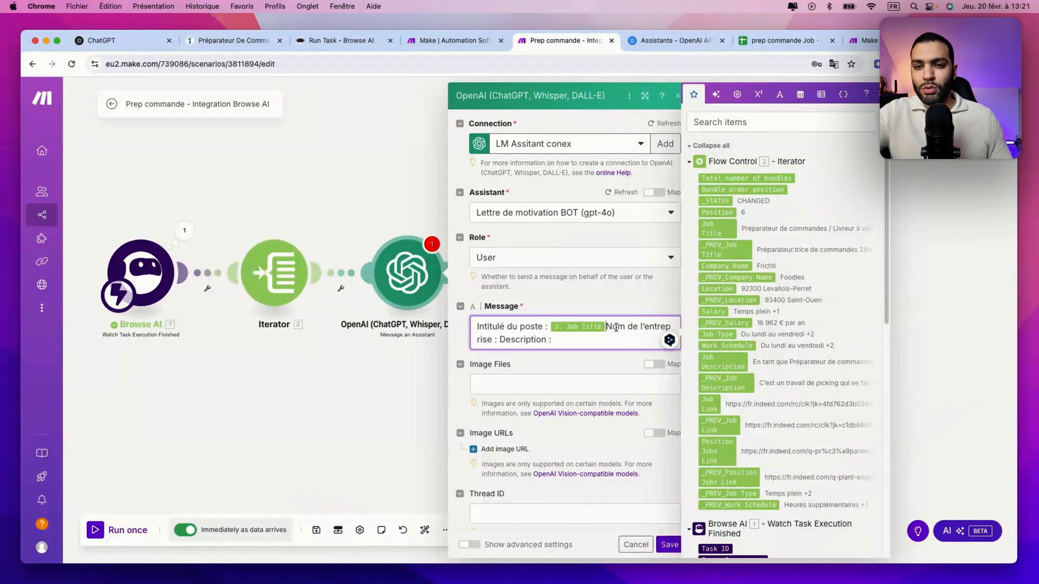
pyautogui.write(',')
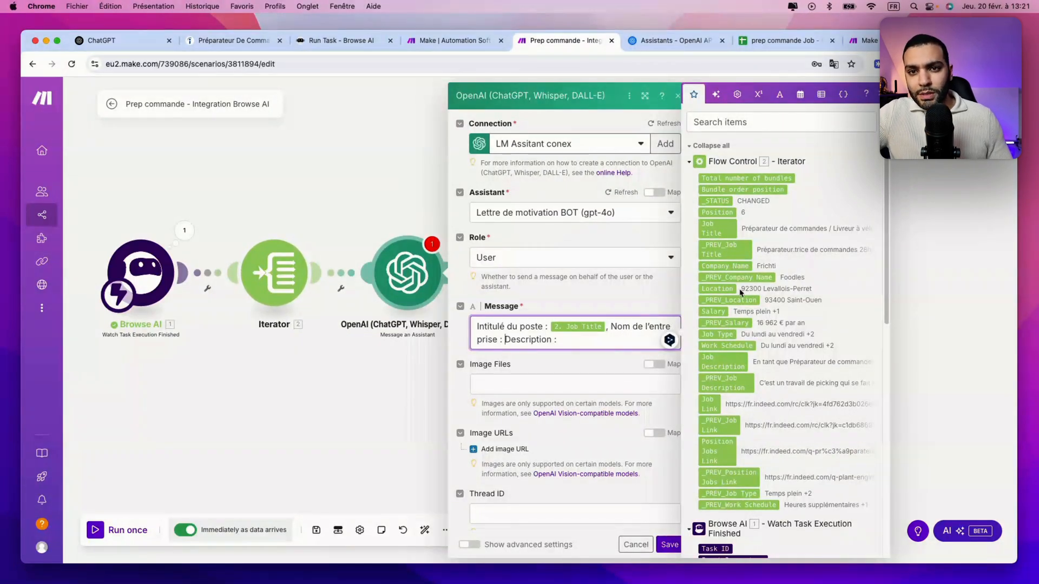
pyautogui.click(736, 266)
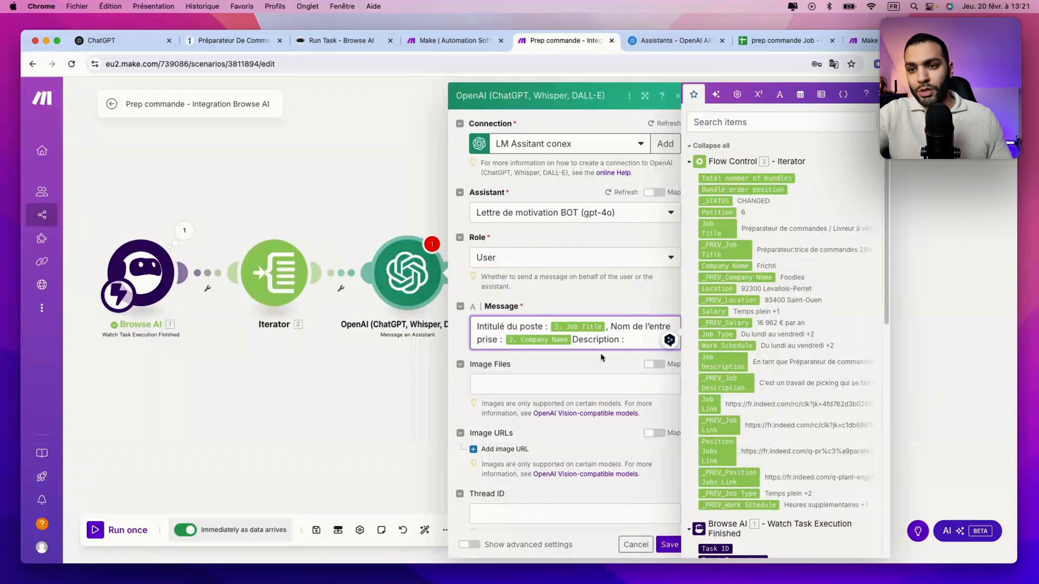
pyautogui.write(',')
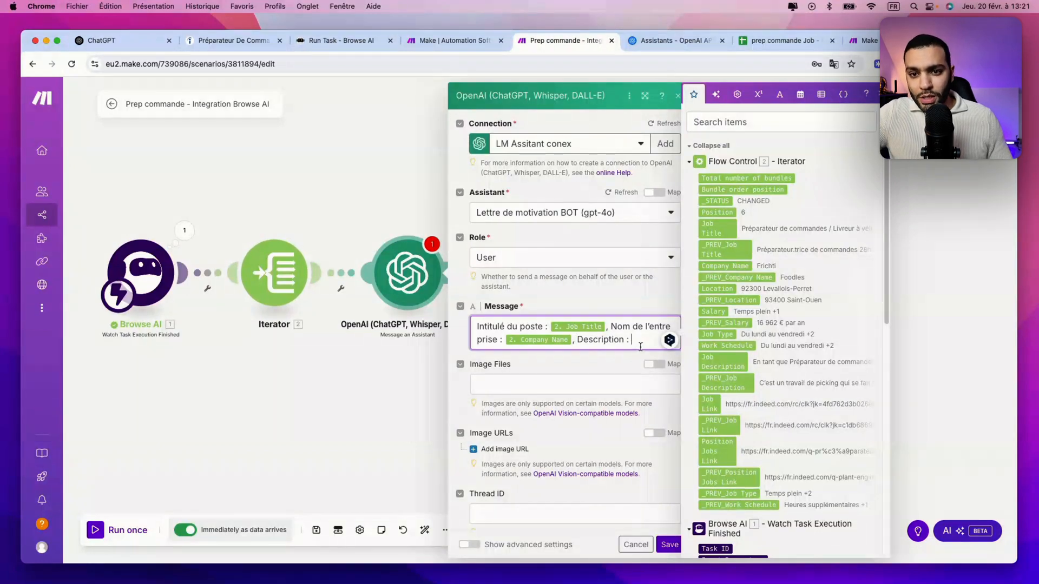
pyautogui.click(727, 361)
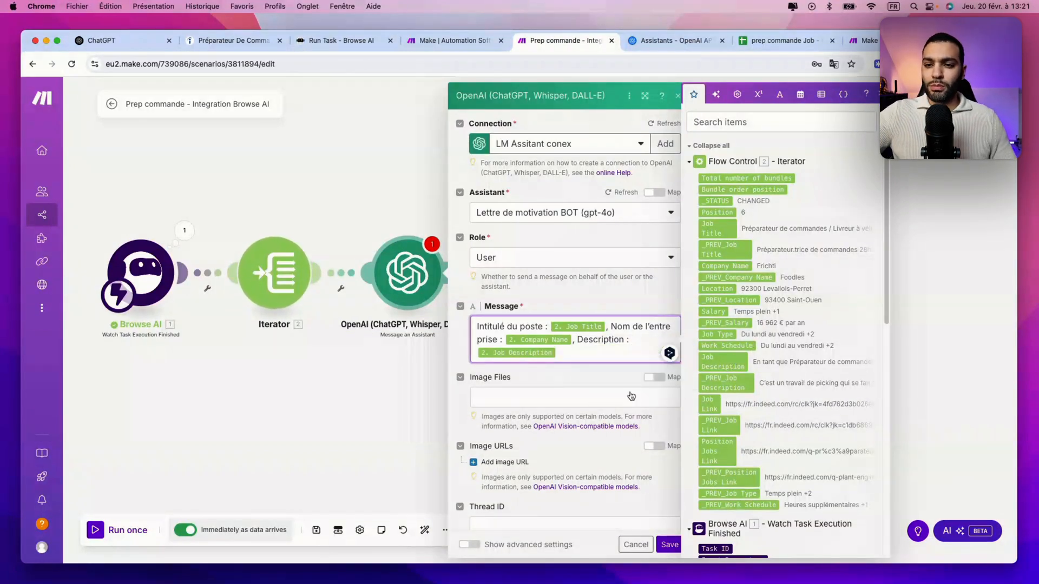
pyautogui.click(549, 379)
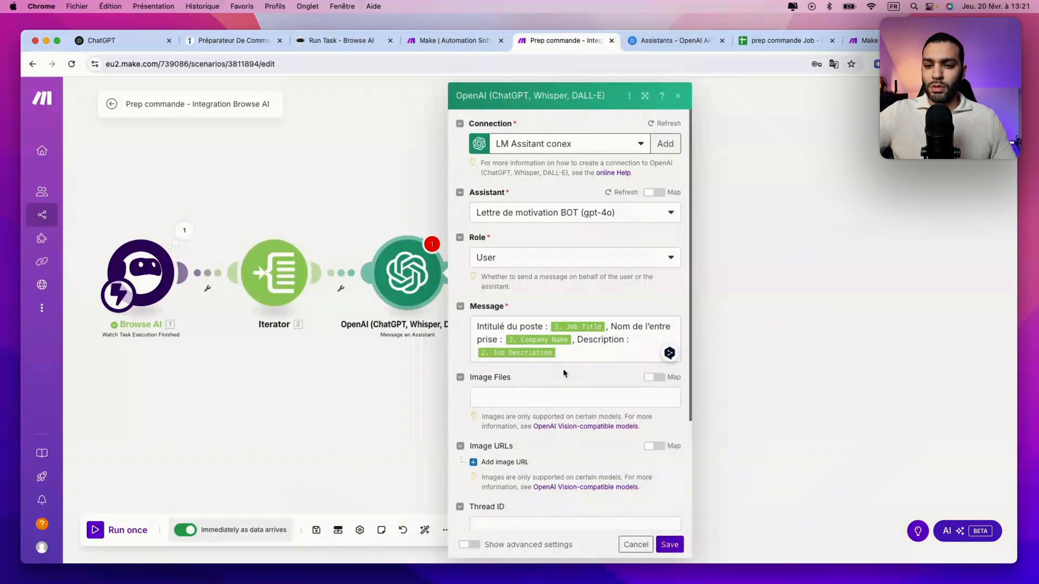
pyautogui.click(669, 545)
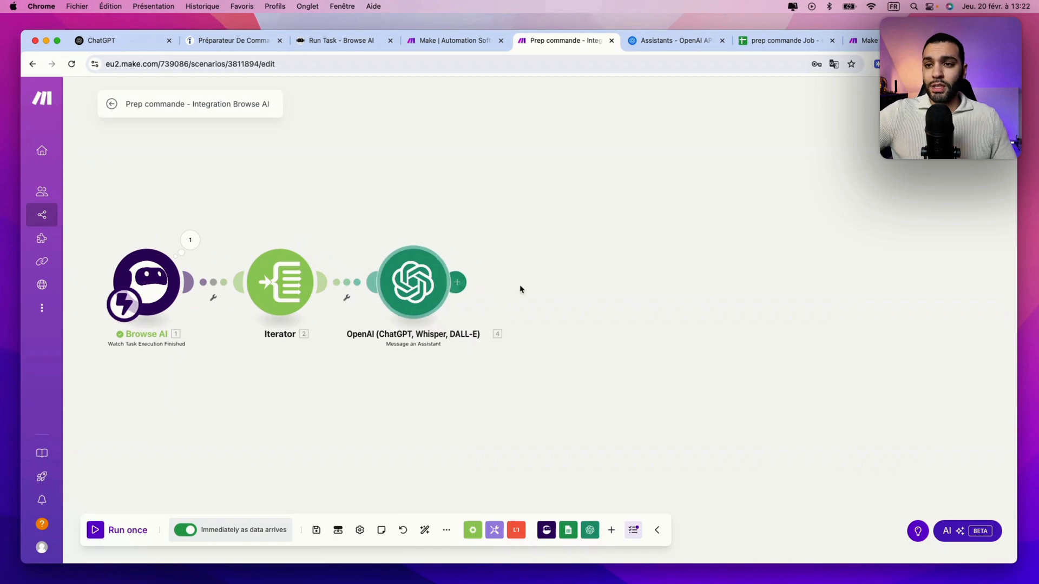
# Add Google Sheets' Add a Row module after the OpenAI module
pyautogui.click(456, 284)
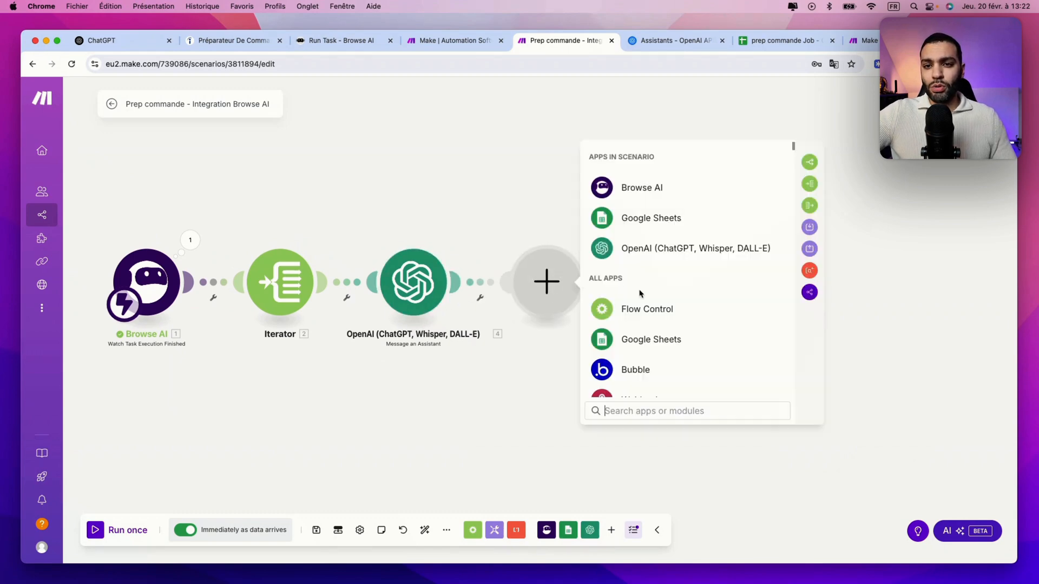
pyautogui.click(644, 342)
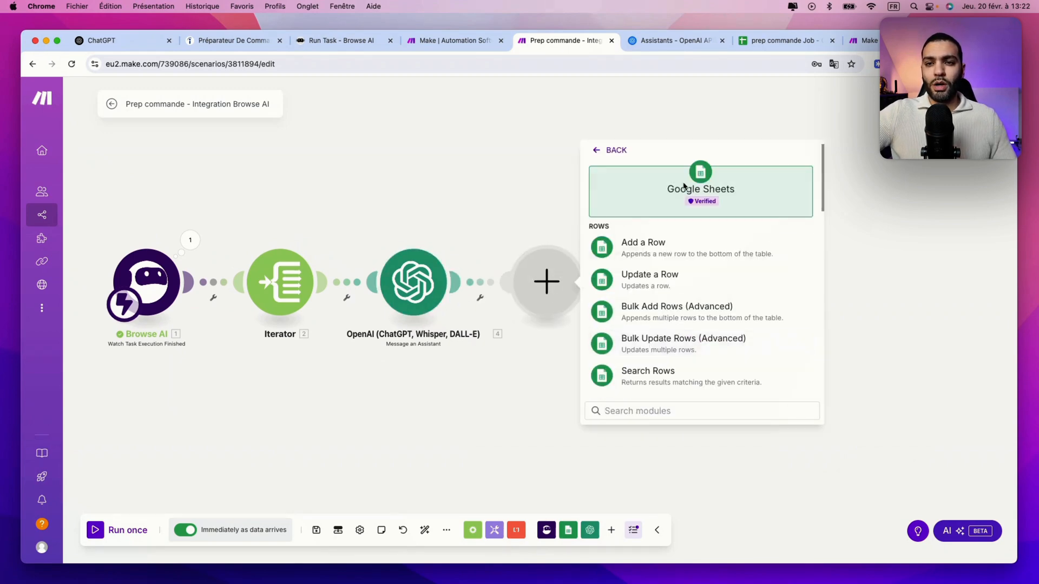
pyautogui.click(642, 252)
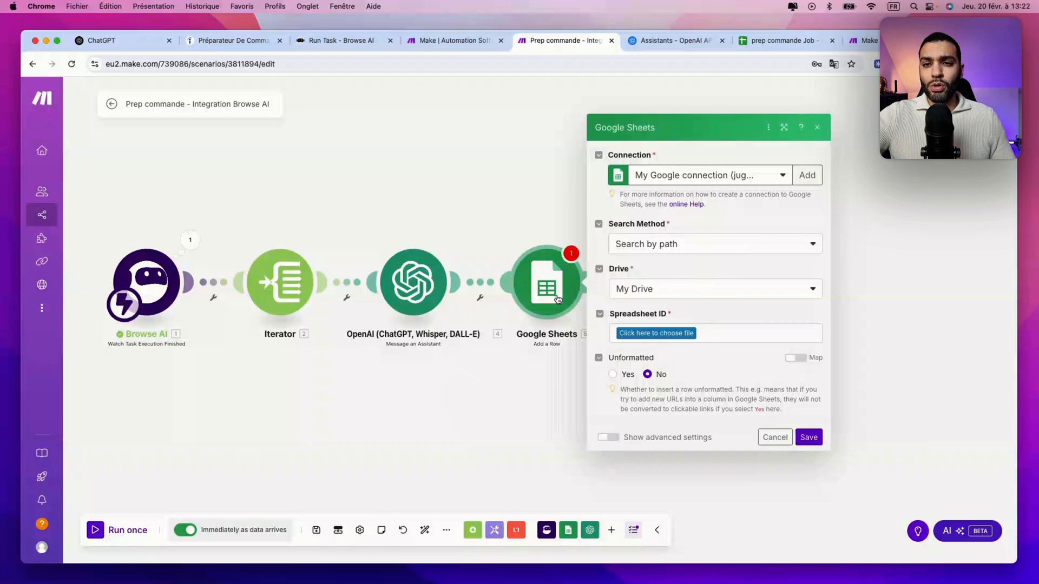
# Set the Google Sheets module's target to the "prep commande Job" spreadsheet and its Resultats sheet
pyautogui.click(652, 334)
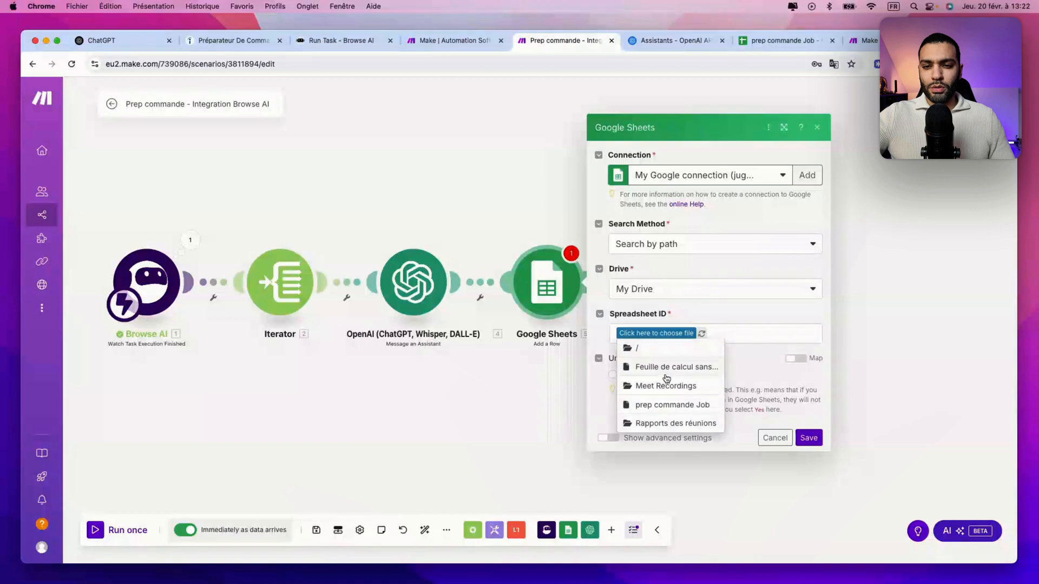
pyautogui.click(672, 405)
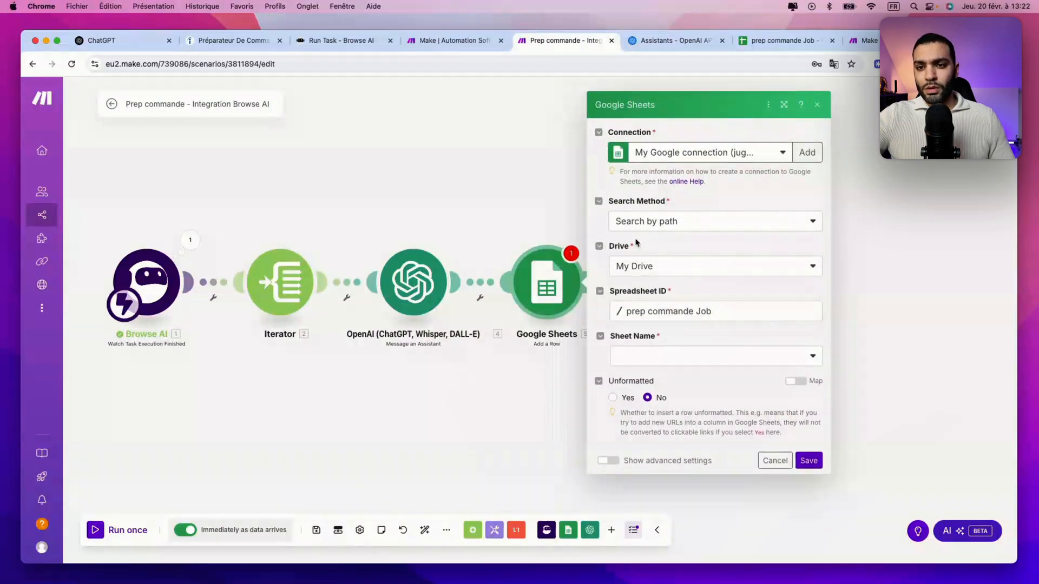
pyautogui.click(662, 357)
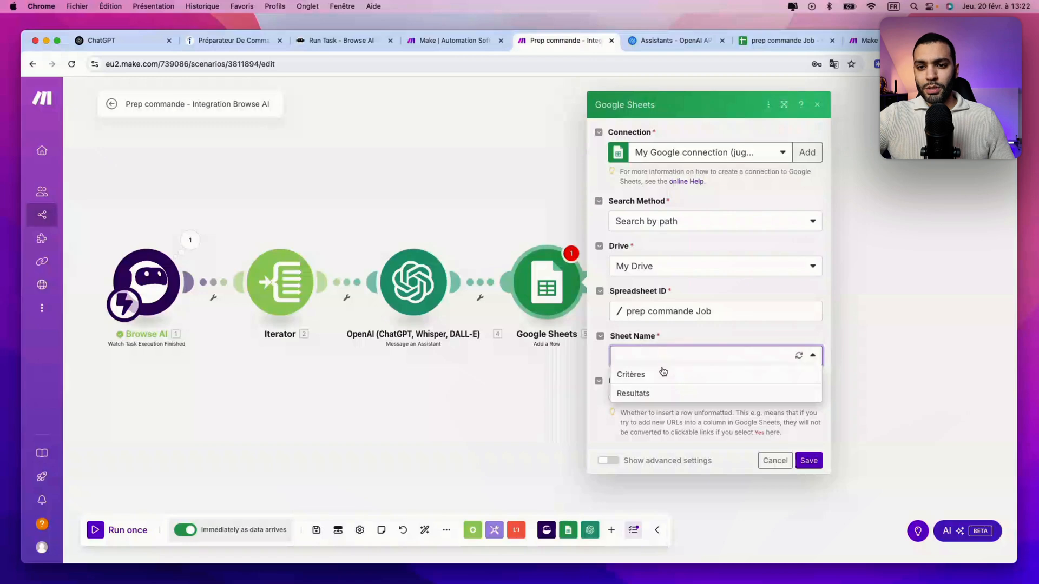
pyautogui.click(649, 394)
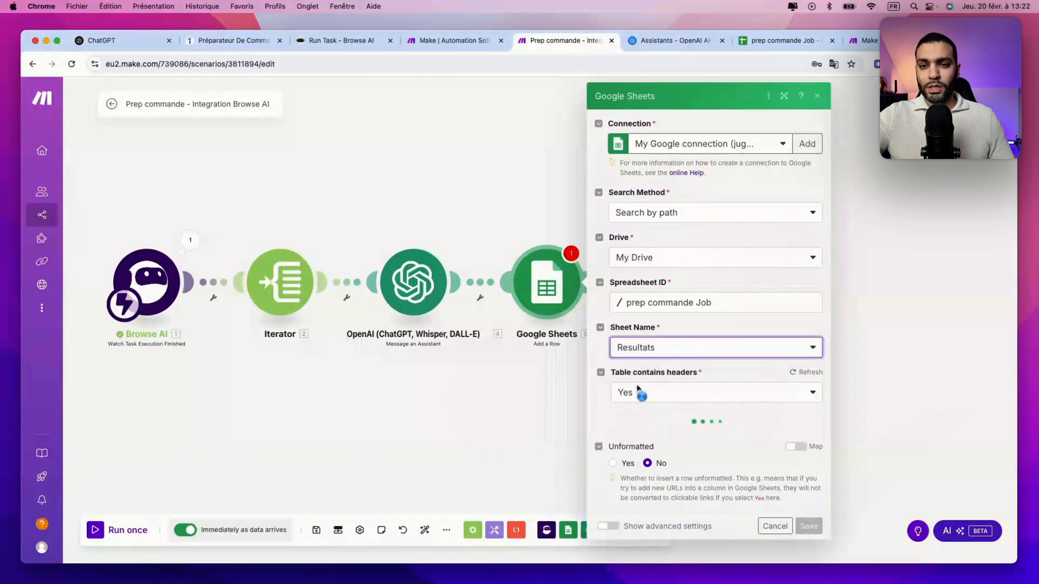
# Map the Iterator's Job Title to the Titre (A) column and Company Name to Entreprise (B)
pyautogui.scroll(-2, 688, 380)
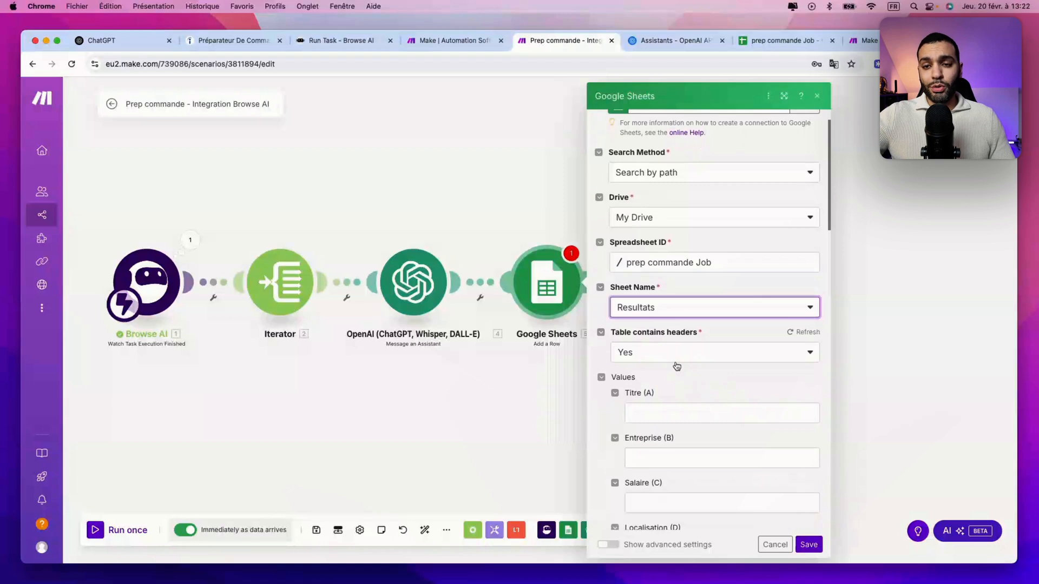
pyautogui.scroll(-1, 676, 347)
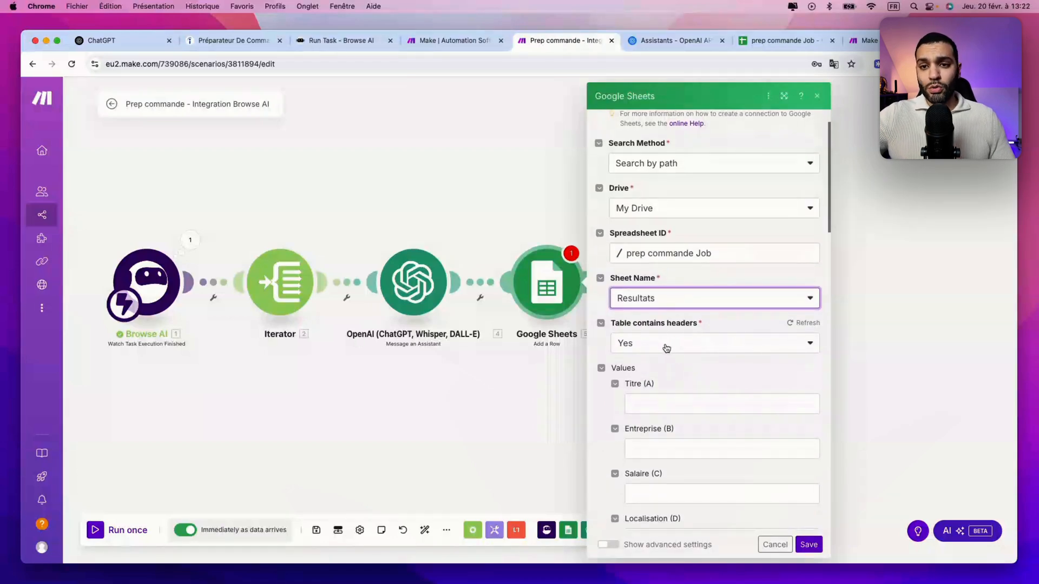
pyautogui.scroll(-3, 660, 347)
pyautogui.scroll(-2, 659, 340)
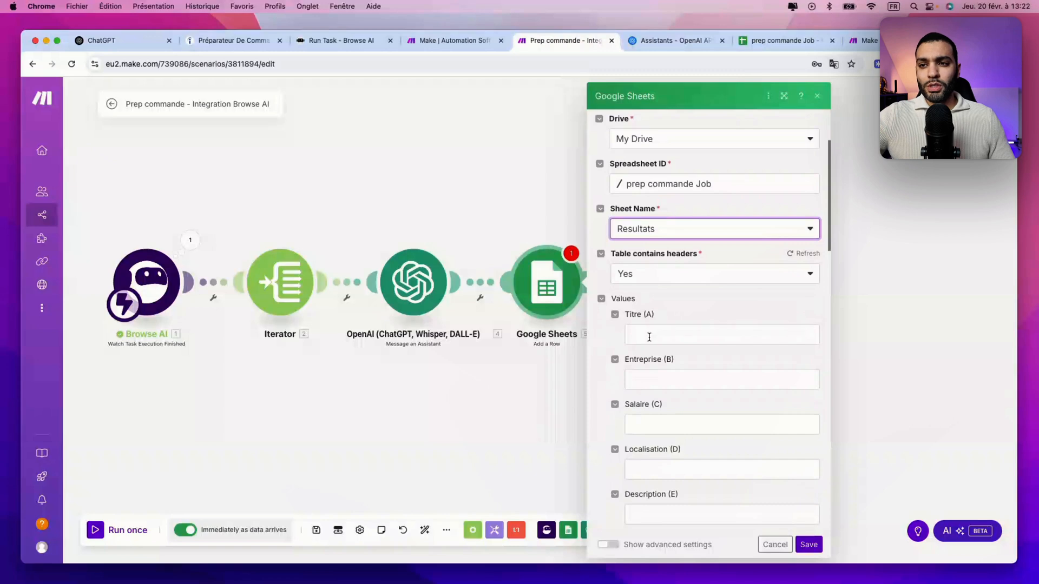
pyautogui.click(649, 337)
pyautogui.scroll(-1, 510, 385)
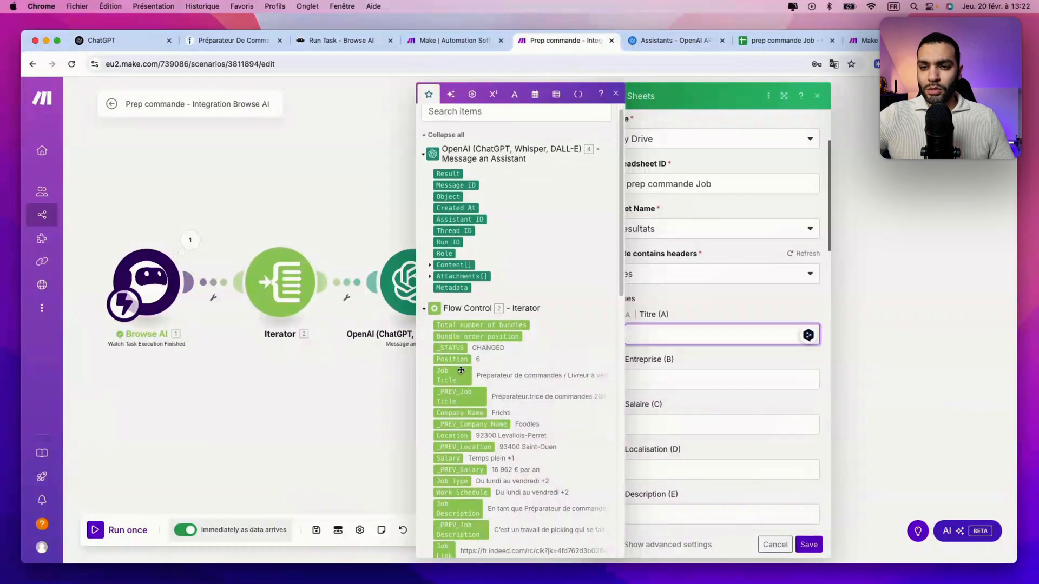
pyautogui.click(461, 372)
pyautogui.click(675, 381)
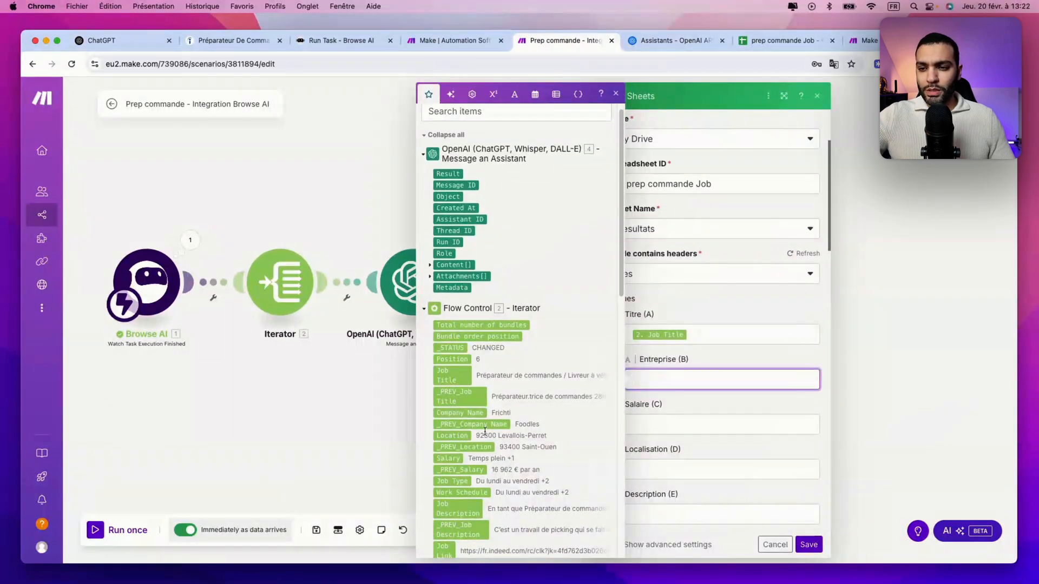
pyautogui.click(478, 413)
# Map the Iterator's _PREV_Salary to the Salaire (C) column and Location to Localisation (D)
pyautogui.press('Tab')
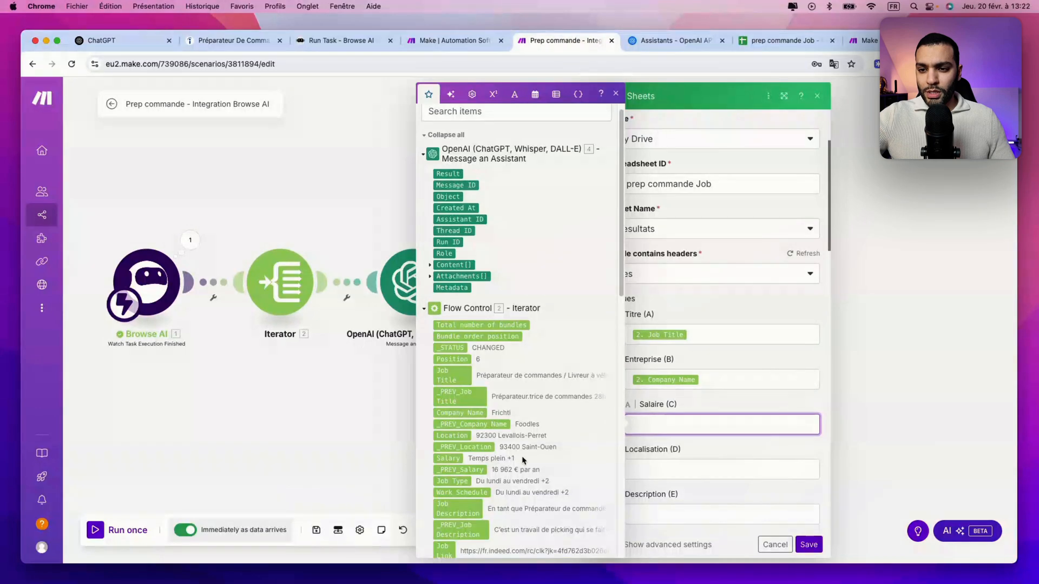
pyautogui.click(456, 469)
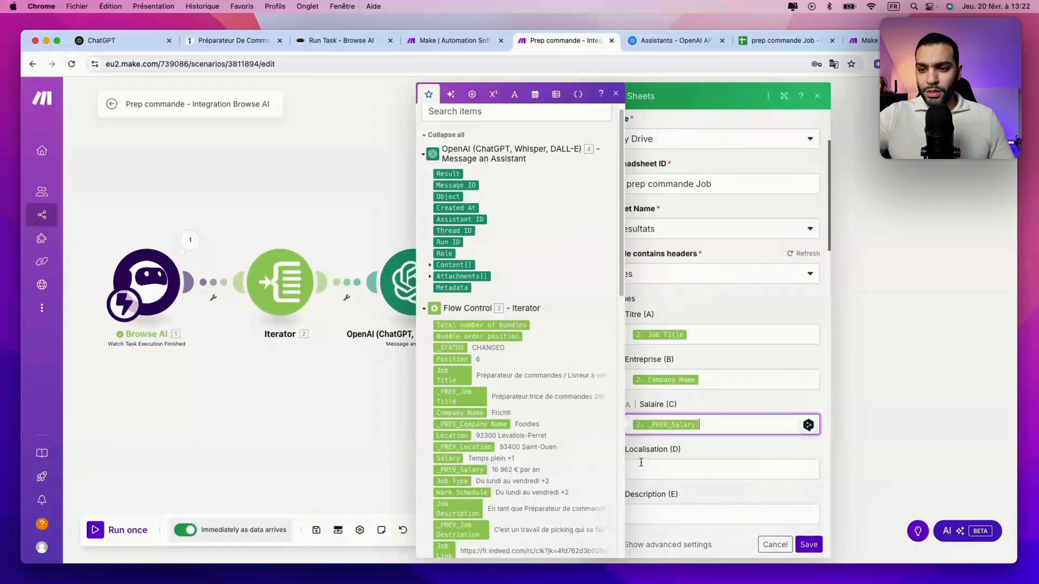
pyautogui.scroll(-2, 554, 446)
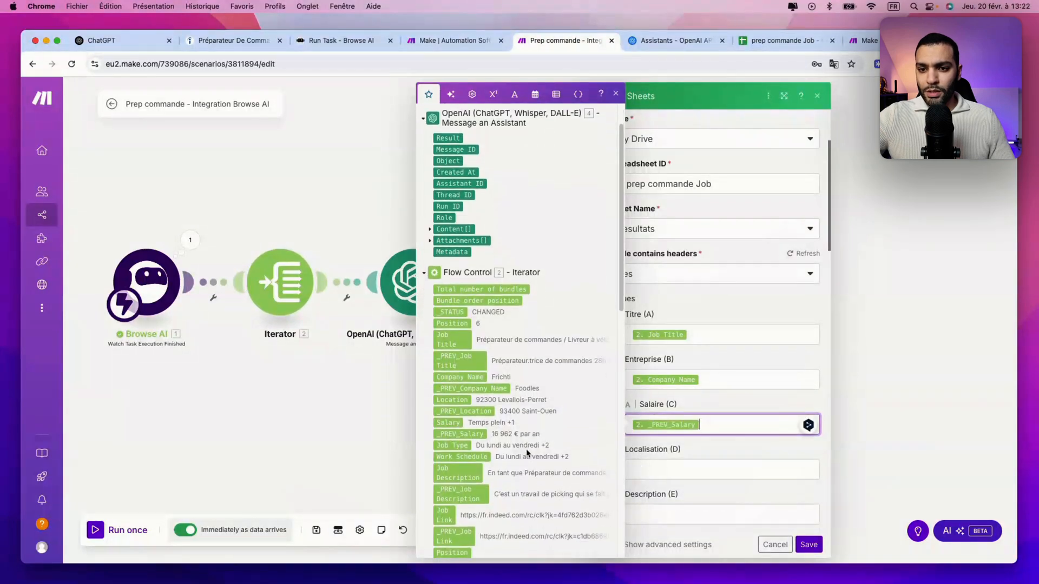
pyautogui.click(676, 464)
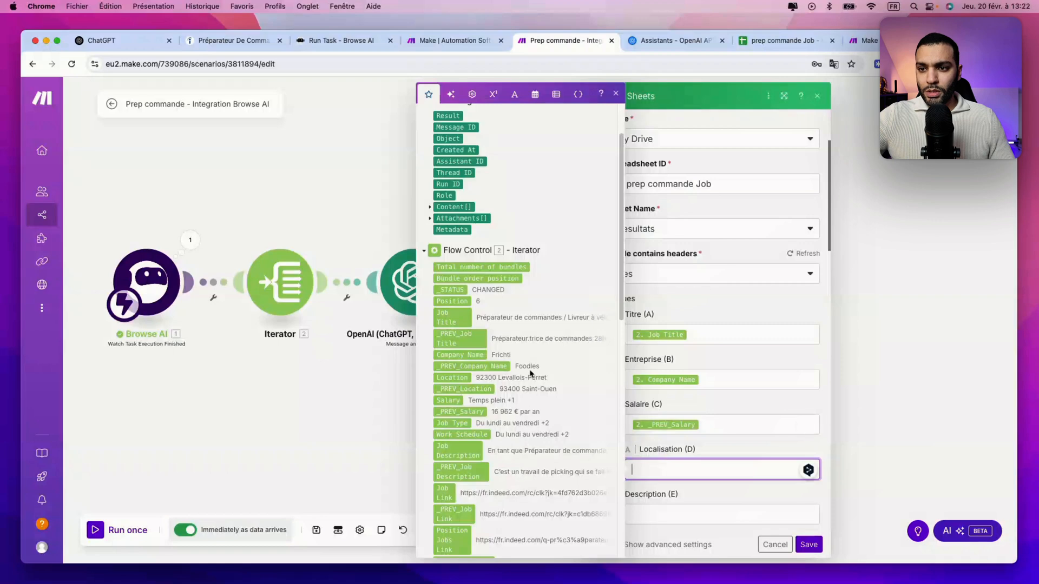
pyautogui.click(460, 378)
pyautogui.scroll(-4, 671, 470)
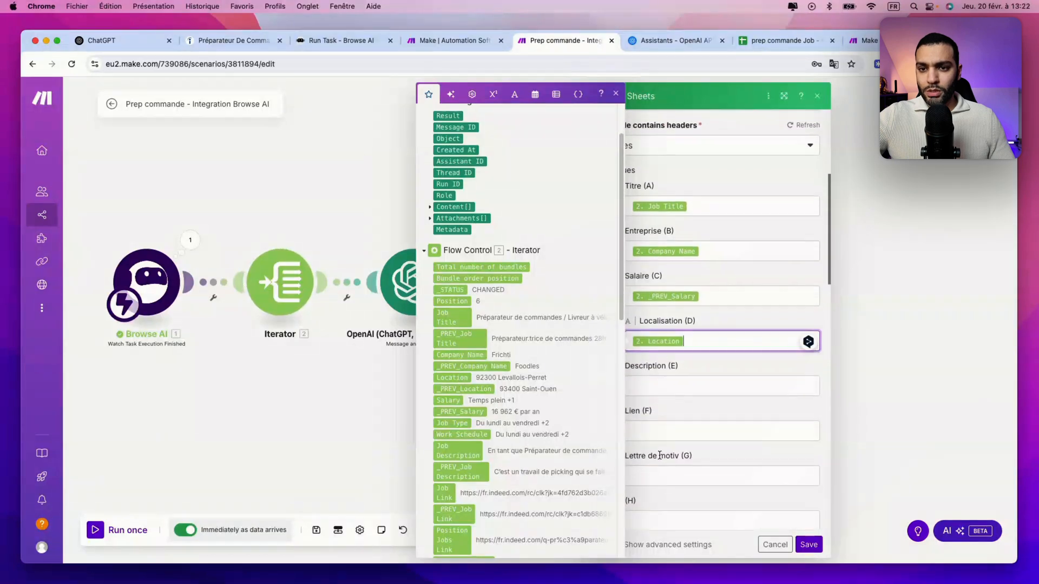
# Map the Iterator's Job Description to the Description (E) column and Job Link to Lien (F)
pyautogui.click(656, 389)
pyautogui.scroll(-1, 507, 419)
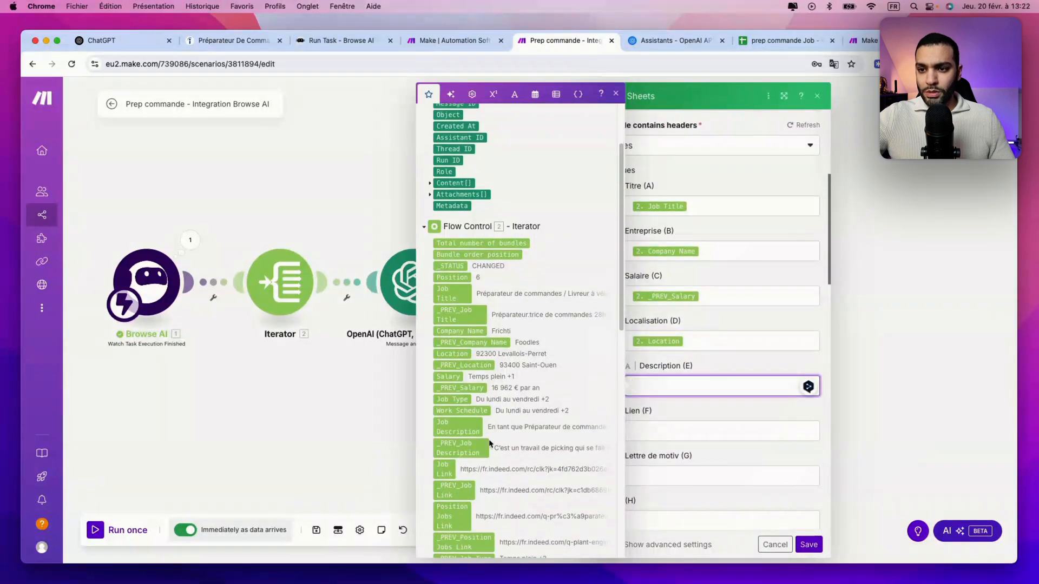
pyautogui.click(453, 428)
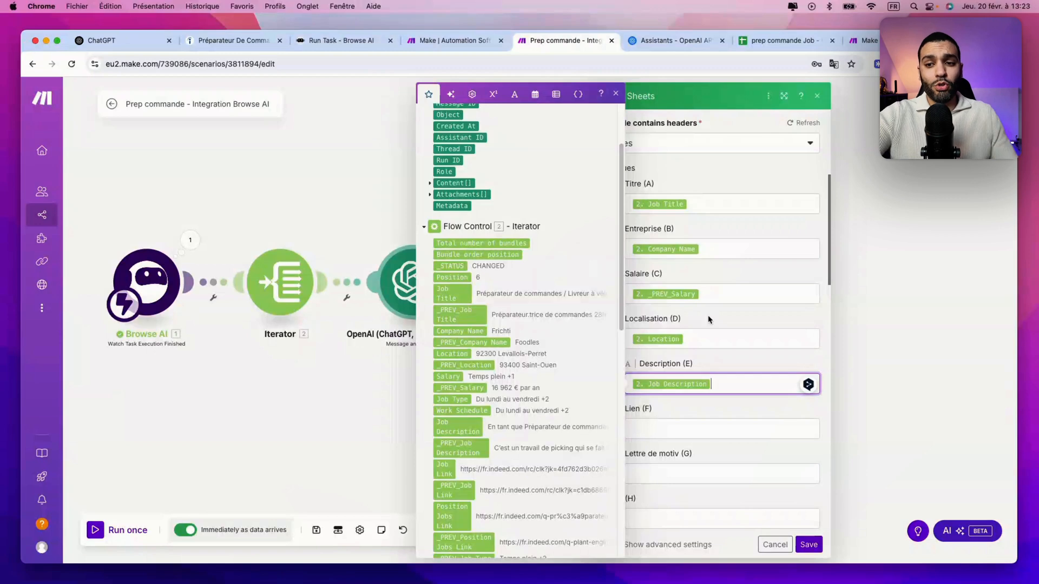
pyautogui.click(643, 430)
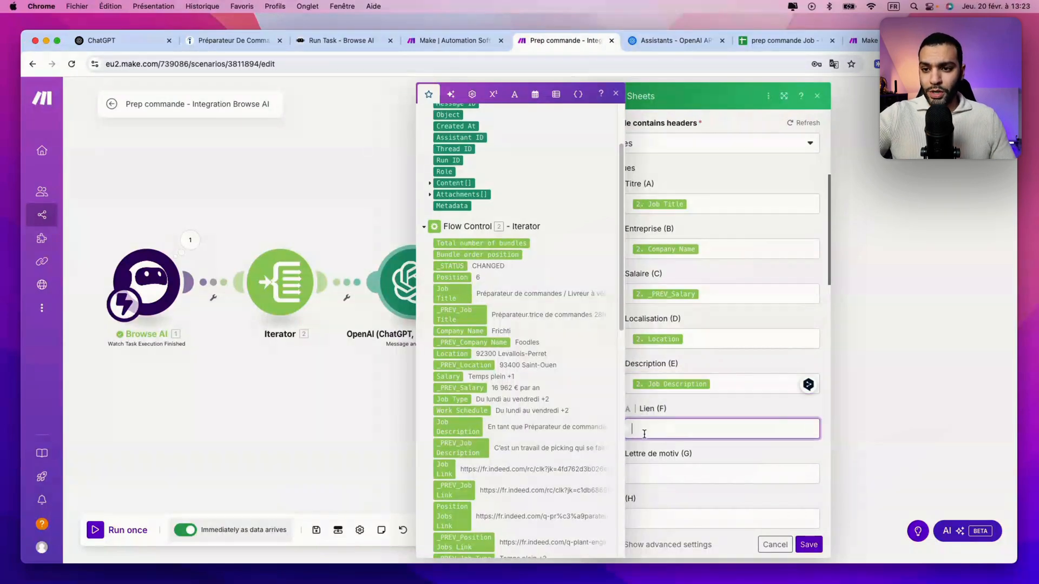
pyautogui.scroll(-3, 454, 359)
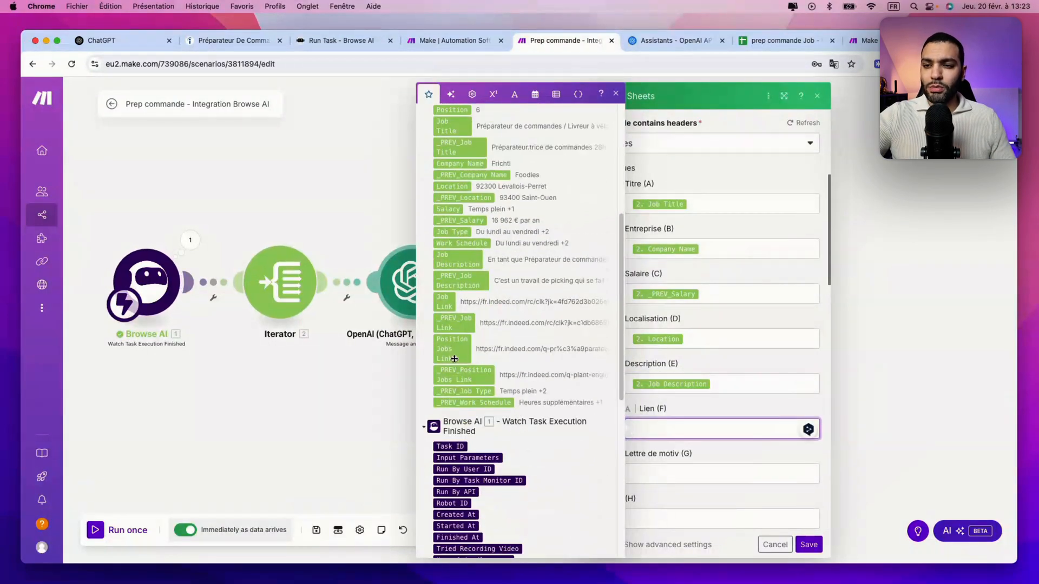
pyautogui.click(464, 306)
# Map the OpenAI module's Result to the Lettre de motiv (G) column and save the Google Sheets module
pyautogui.click(670, 470)
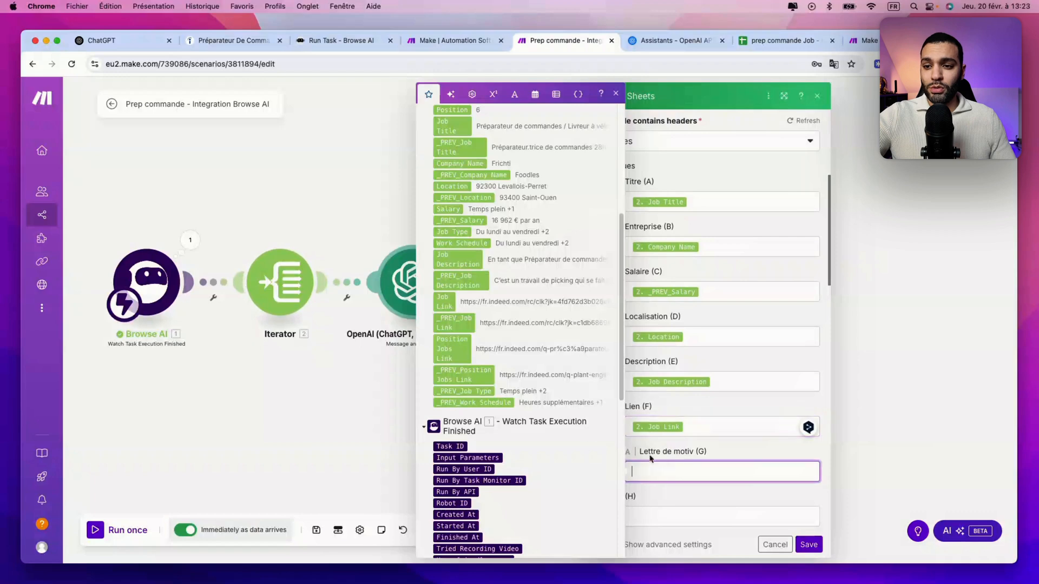
pyautogui.scroll(-5, 533, 425)
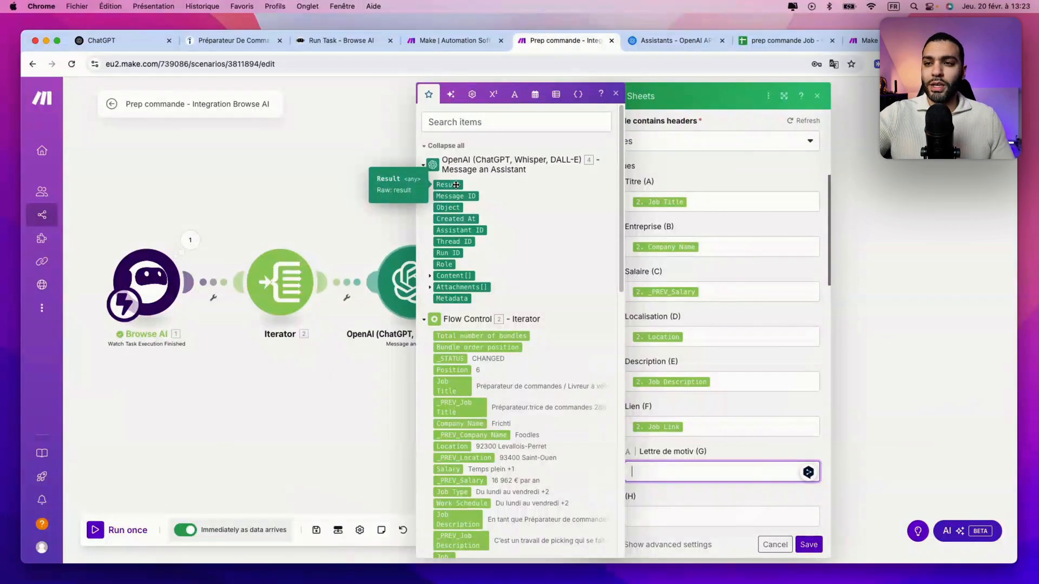
pyautogui.click(456, 184)
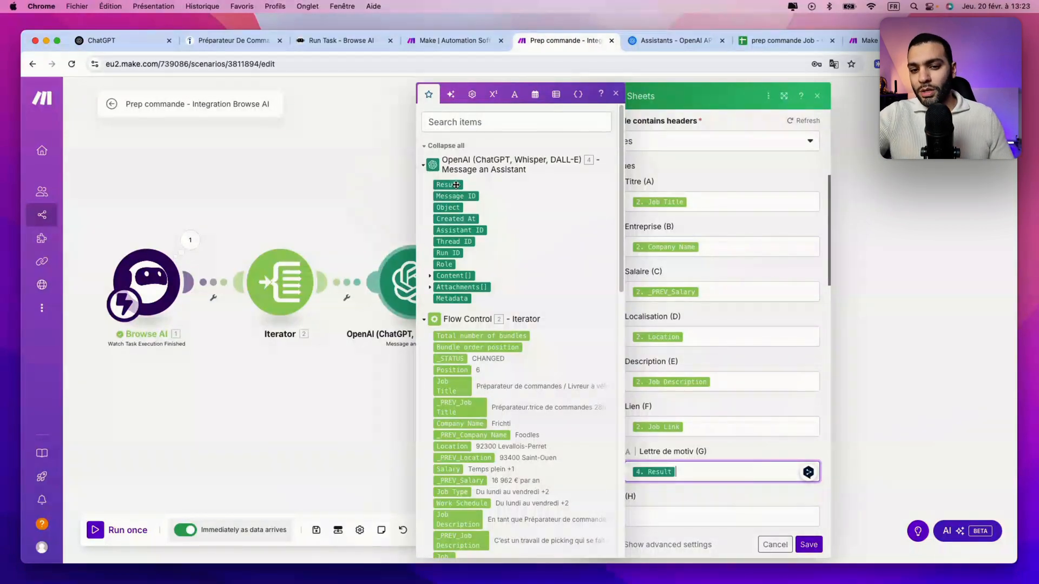
pyautogui.click(808, 545)
pyautogui.moveTo(327, 390); pyautogui.dragTo(451, 400)
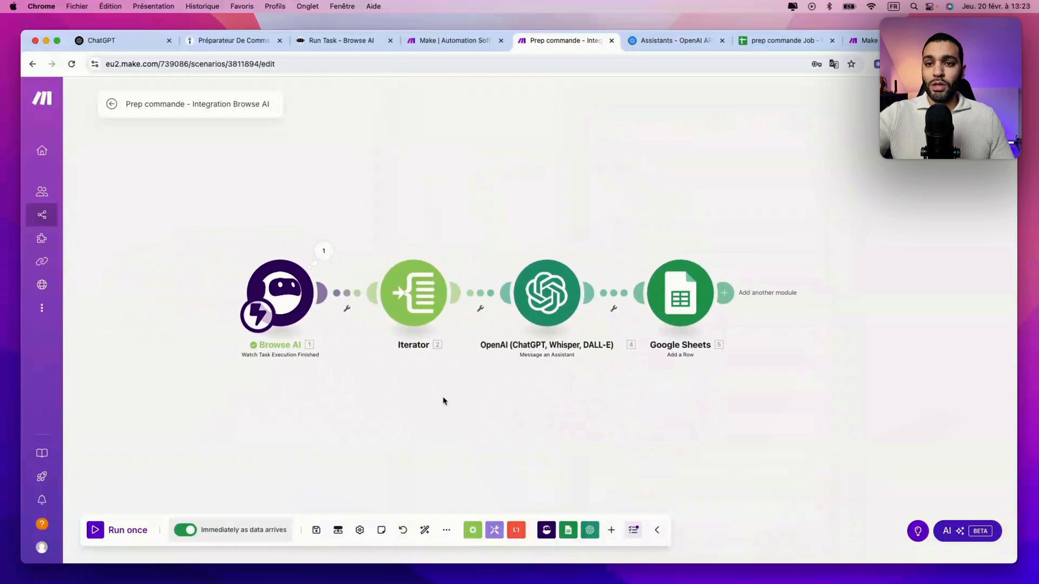
pyautogui.scroll(-2, 453, 400)
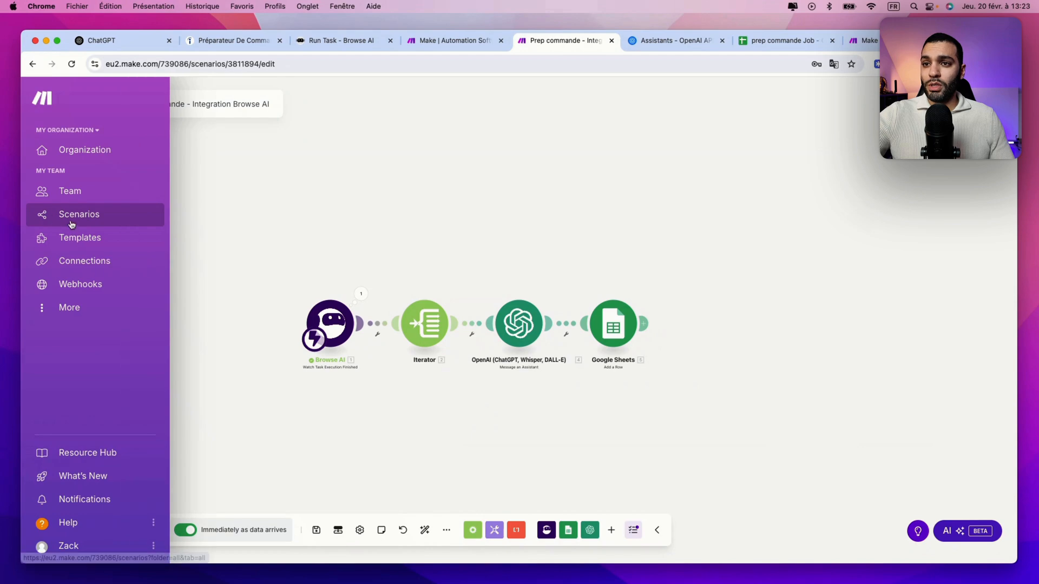
# Open the "Prépa commande lancement robot Browse AI" scenario and run it once
pyautogui.click(71, 219)
pyautogui.click(607, 181)
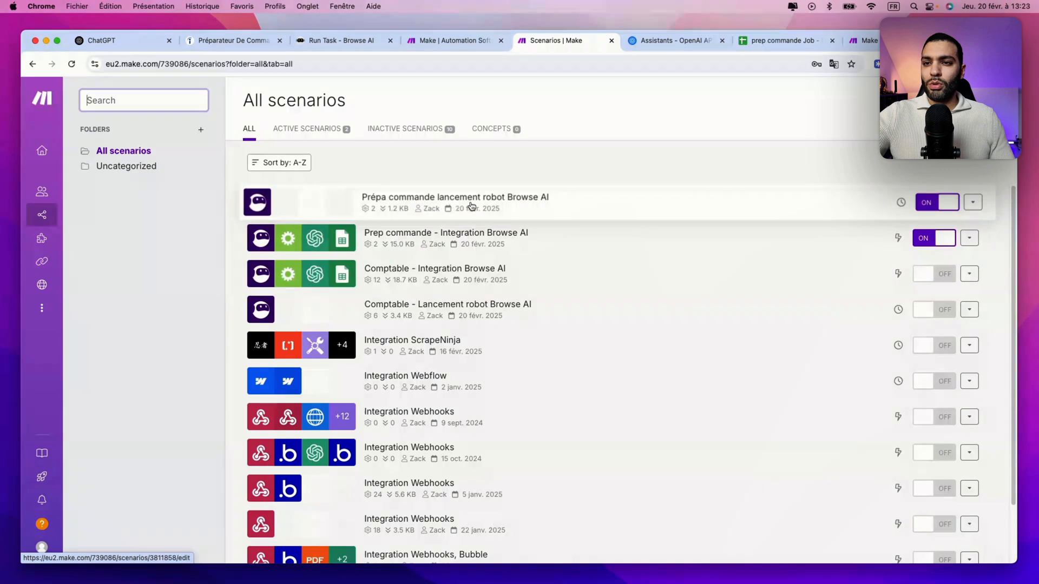
pyautogui.click(453, 203)
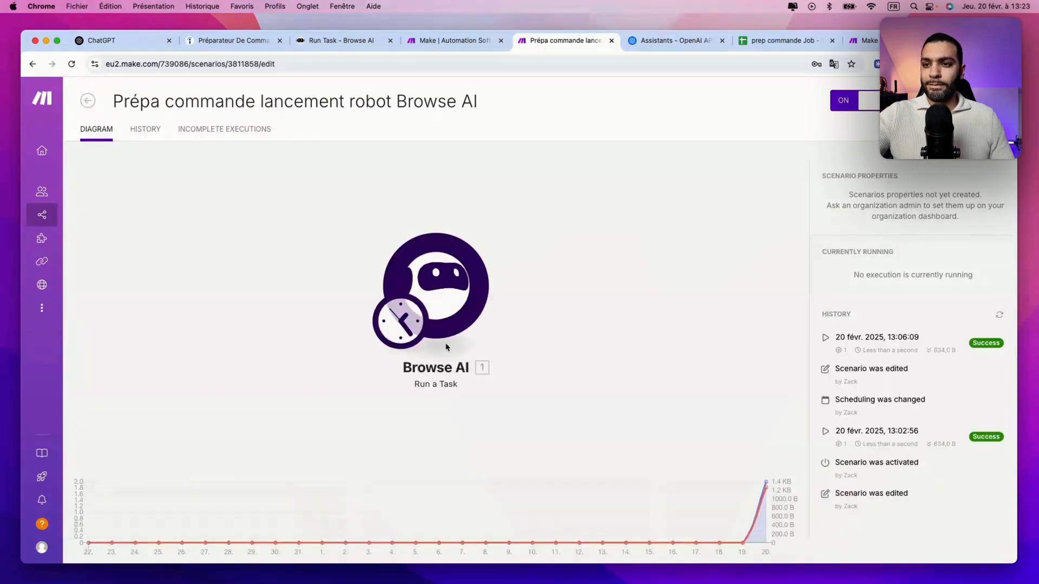
pyautogui.click(377, 339)
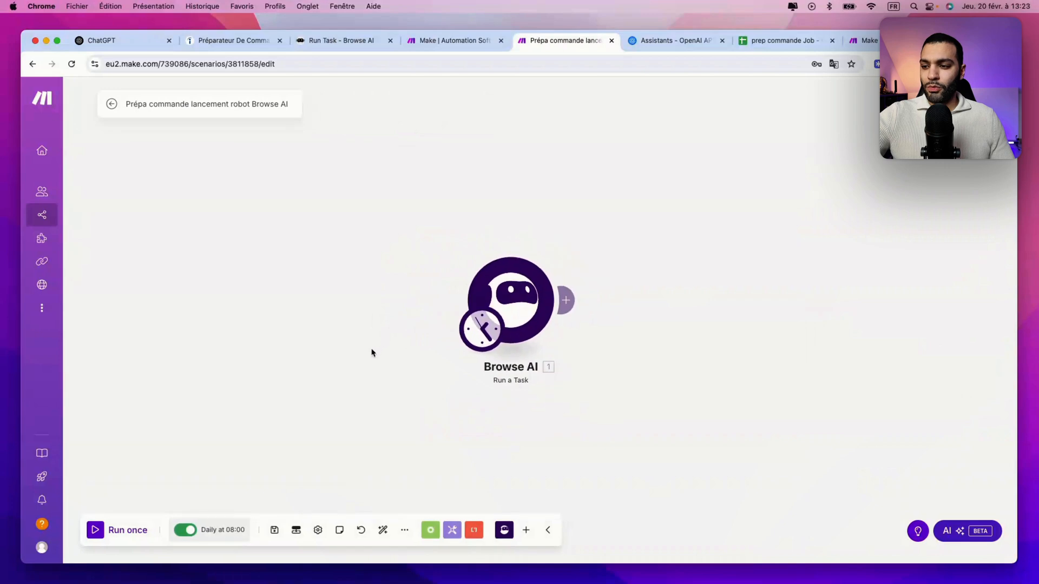
pyautogui.click(120, 541)
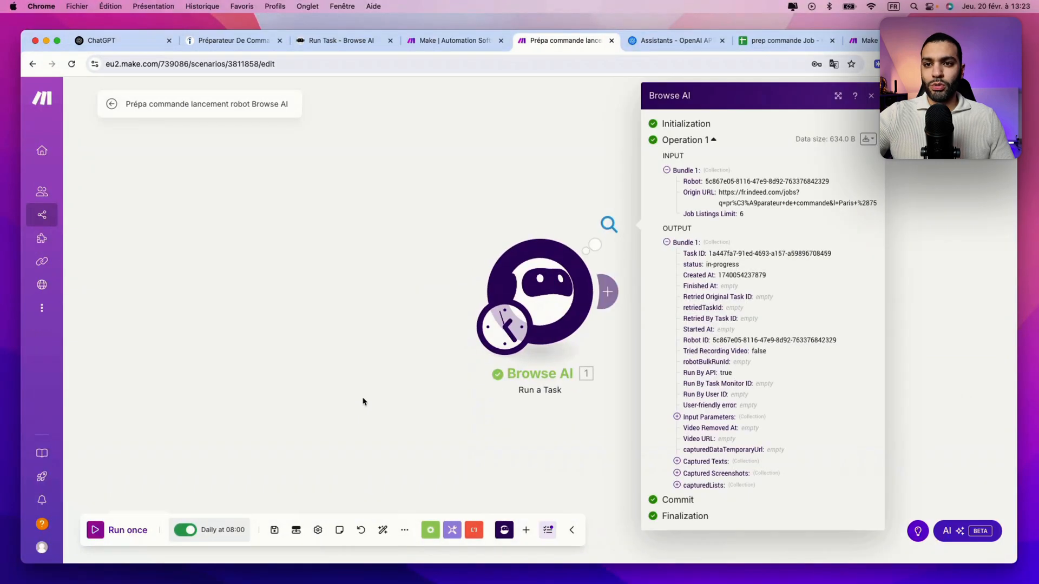
# Open the "Prep commande - Integration Browse AI" scenario and review the job rows in the "prep commande Job" spreadsheet's Resultats sheet
pyautogui.click(91, 216)
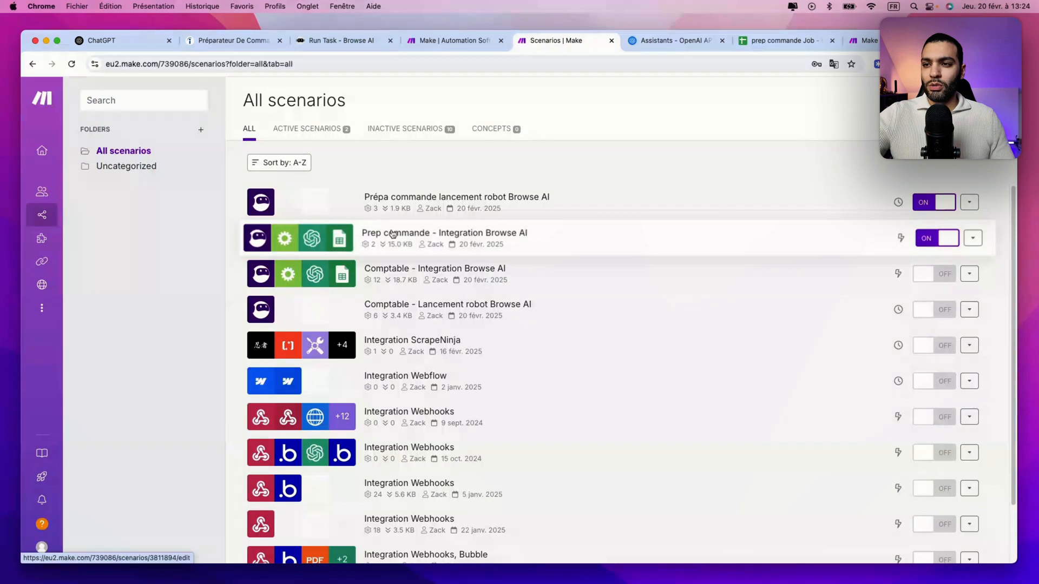
pyautogui.click(392, 234)
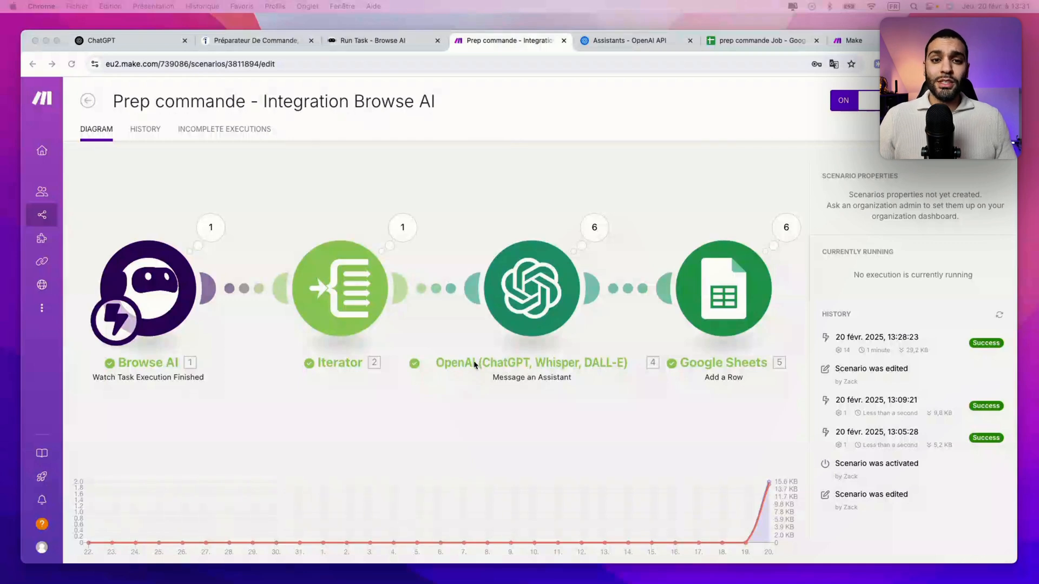
pyautogui.click(744, 48)
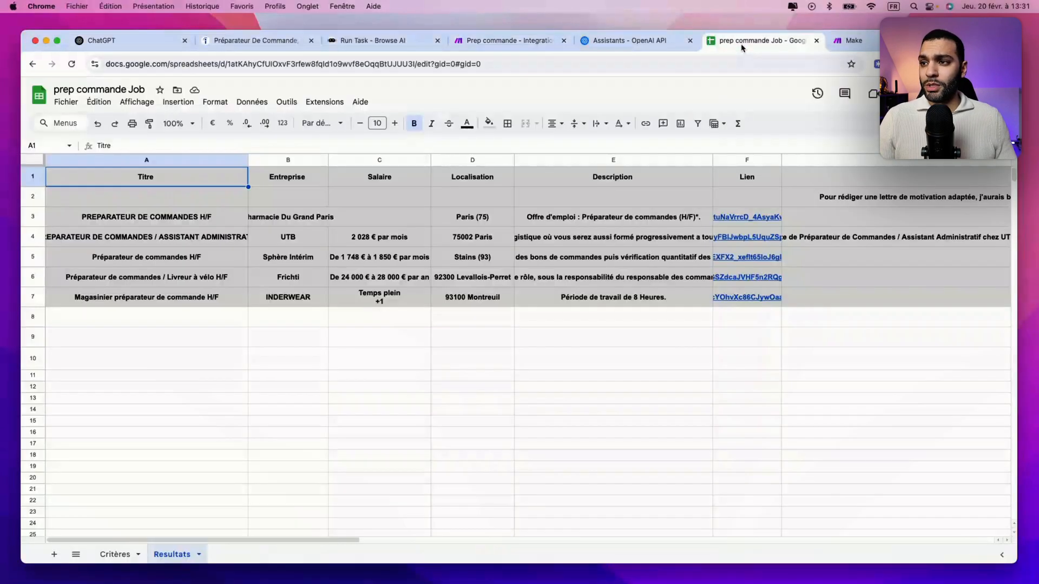
pyautogui.click(174, 225)
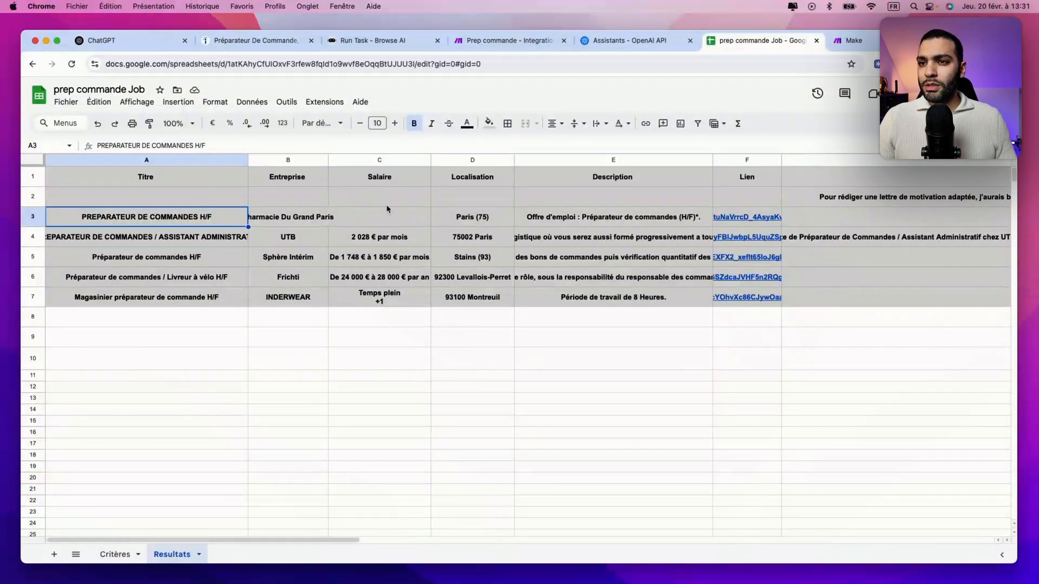
pyautogui.moveTo(264, 540); pyautogui.dragTo(538, 552)
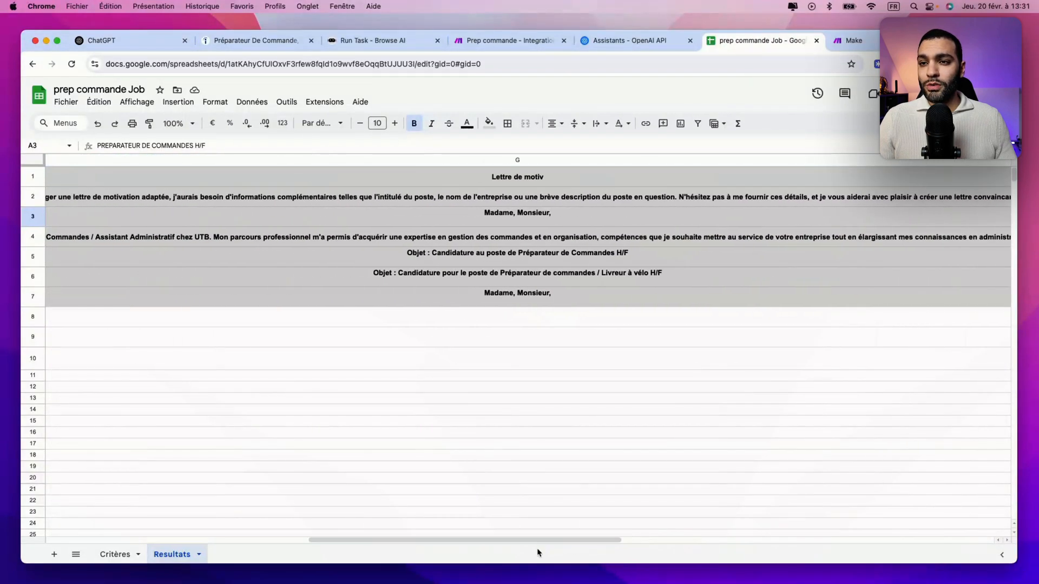
# Read the full generated cover letters in rows 3, 7 and 6 of the Lettre de motiv column
pyautogui.click(455, 215)
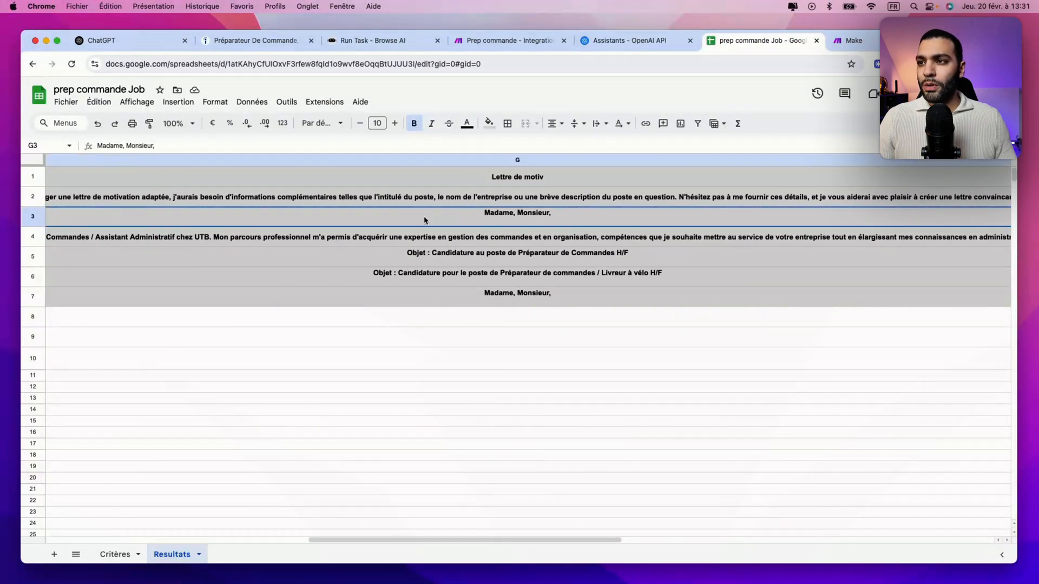
pyautogui.click(150, 147)
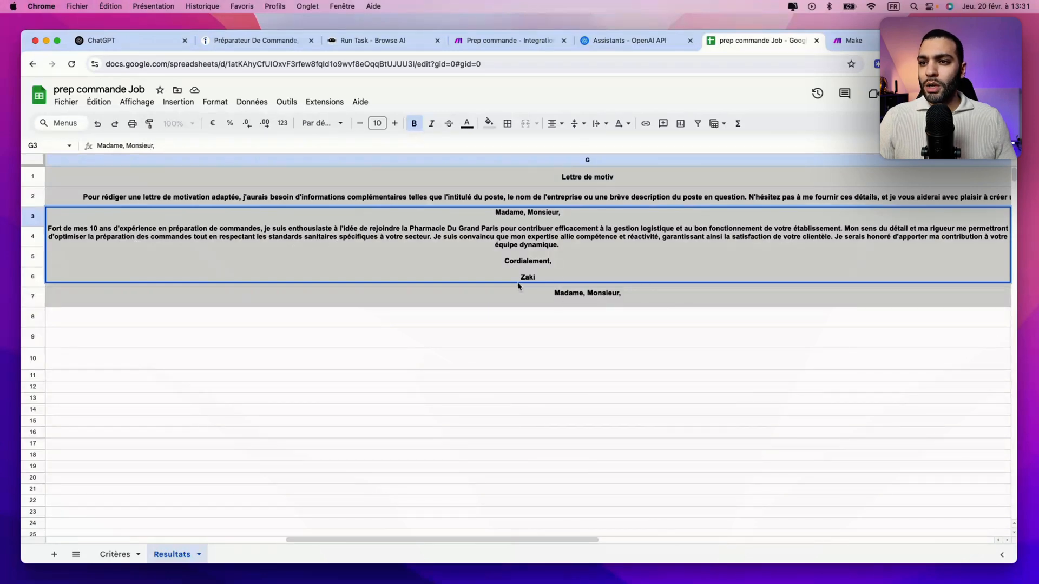
pyautogui.click(569, 297)
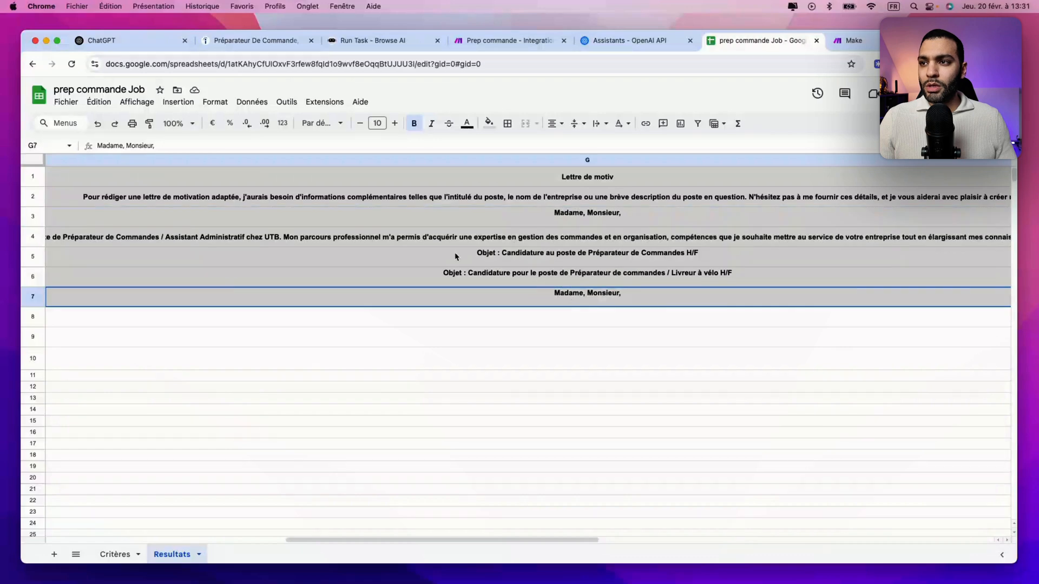
pyautogui.click(210, 145)
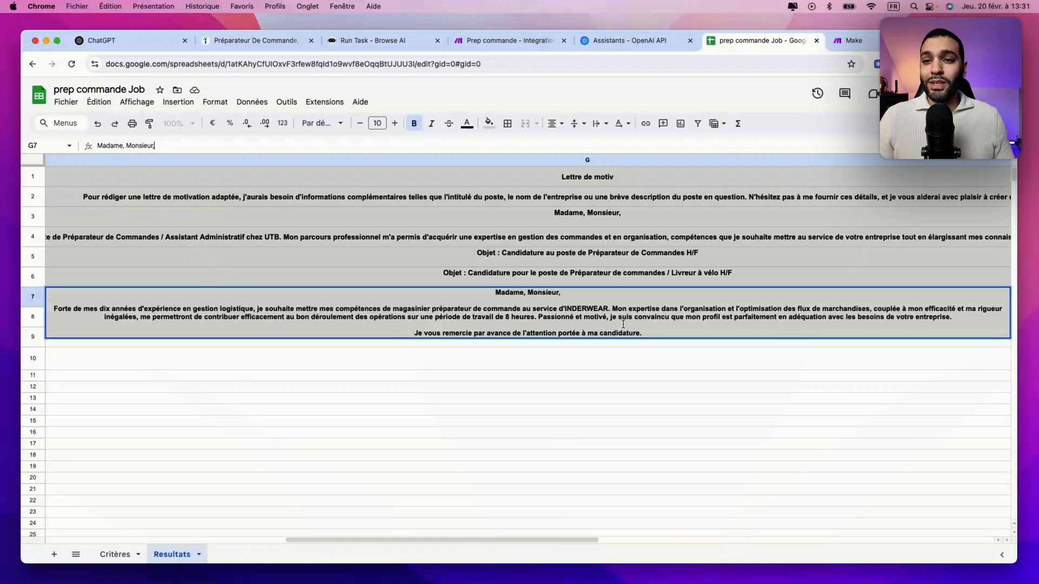
pyautogui.click(530, 281)
pyautogui.click(152, 146)
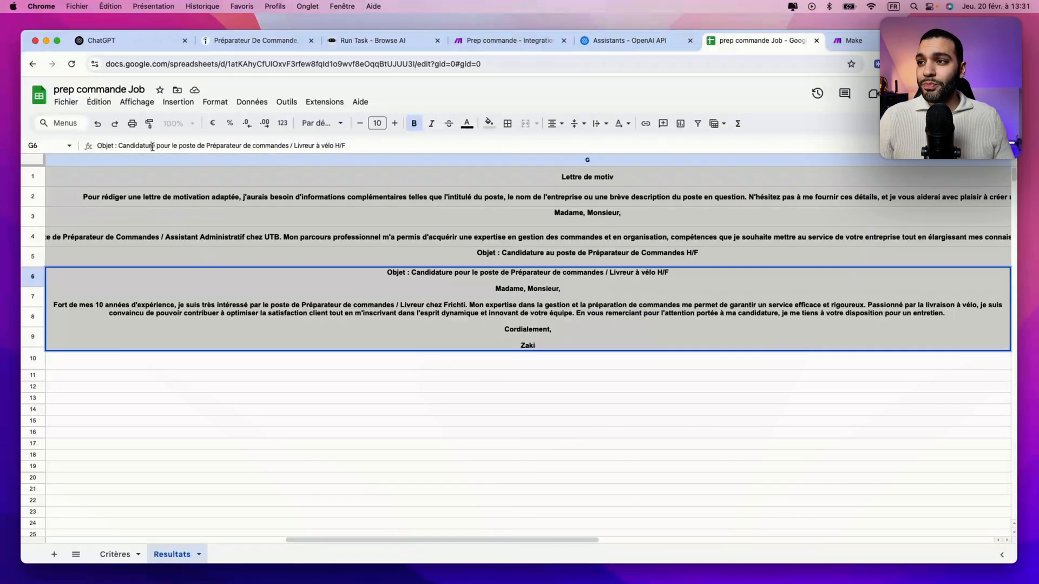